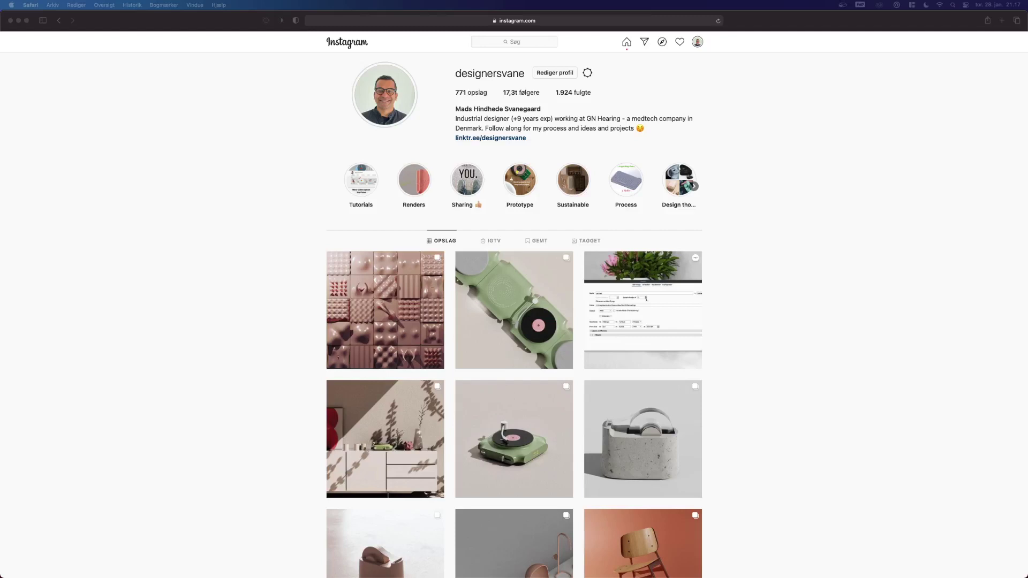
Open the Blender surface experiments post on the profile, view both of its images, and close it.
{"action": "left_click", "coordinate": [374, 323]}
{"action": "left_click", "coordinate": [375, 339]}
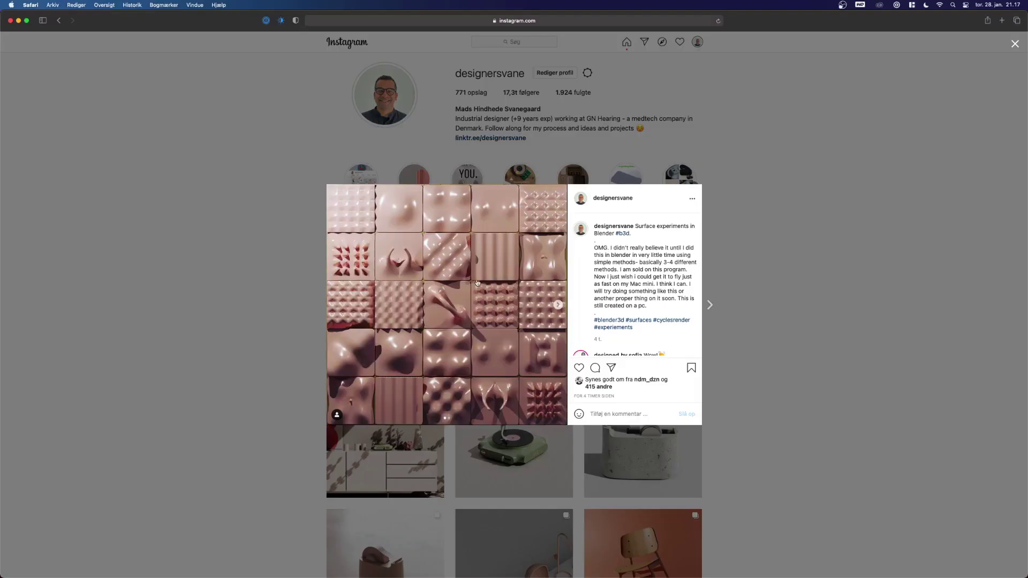
{"action": "left_click", "coordinate": [558, 306]}
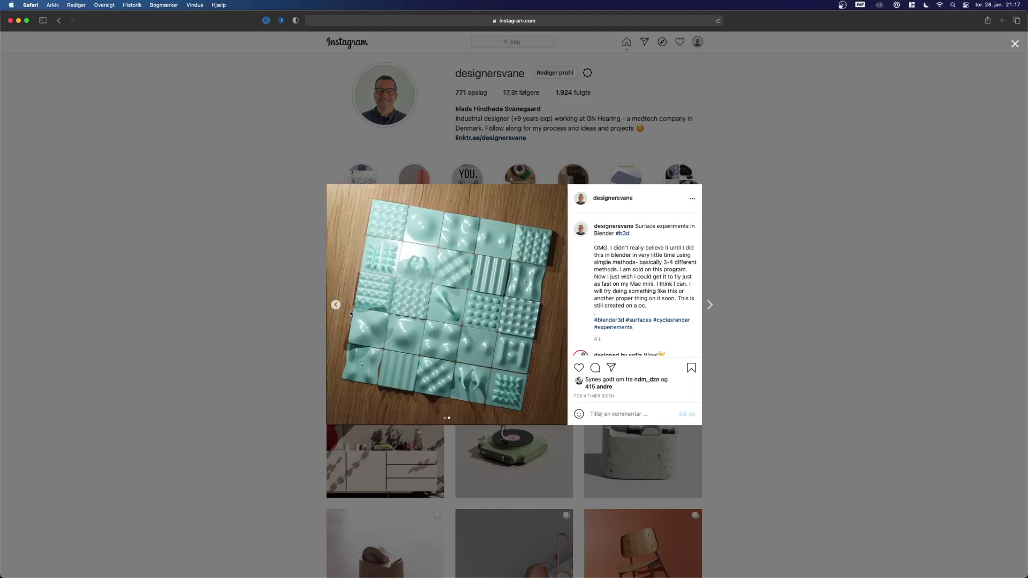
{"action": "left_click", "coordinate": [337, 307]}
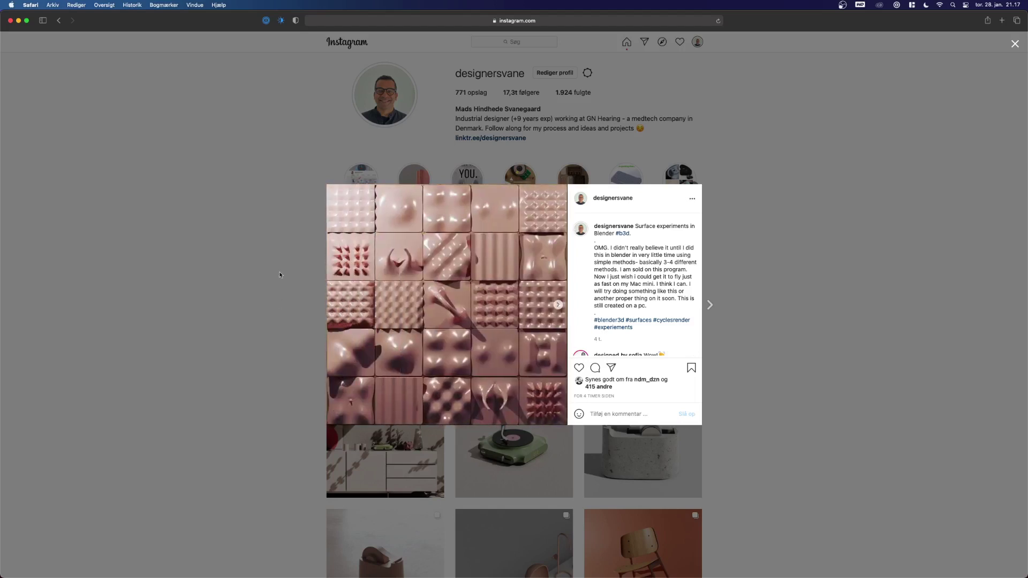
{"action": "left_click", "coordinate": [228, 304]}
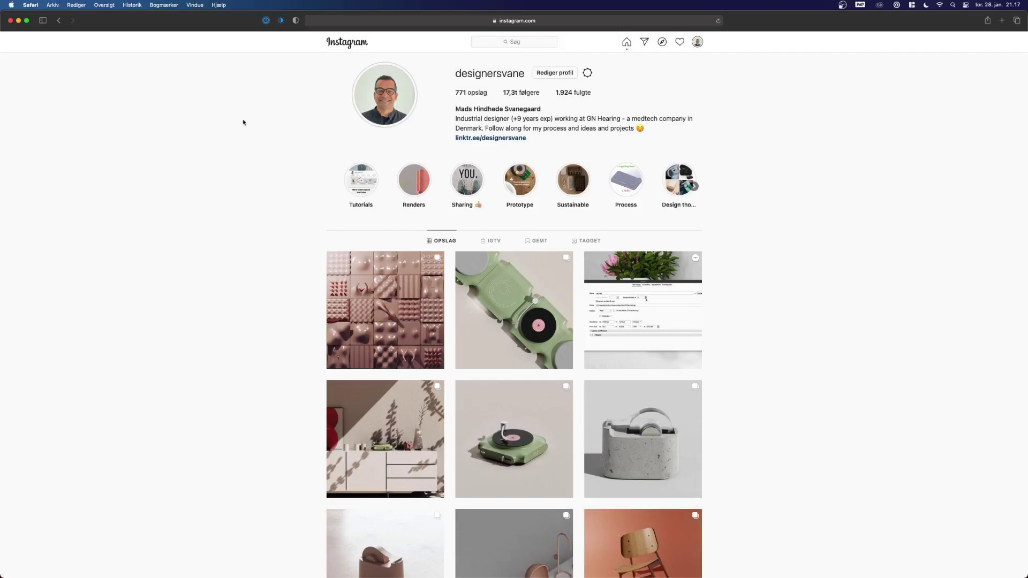
Switch from the browser to Blender, dismiss the splash screen, and delete the default cube.
{"action": "left_click", "coordinate": [18, 21]}
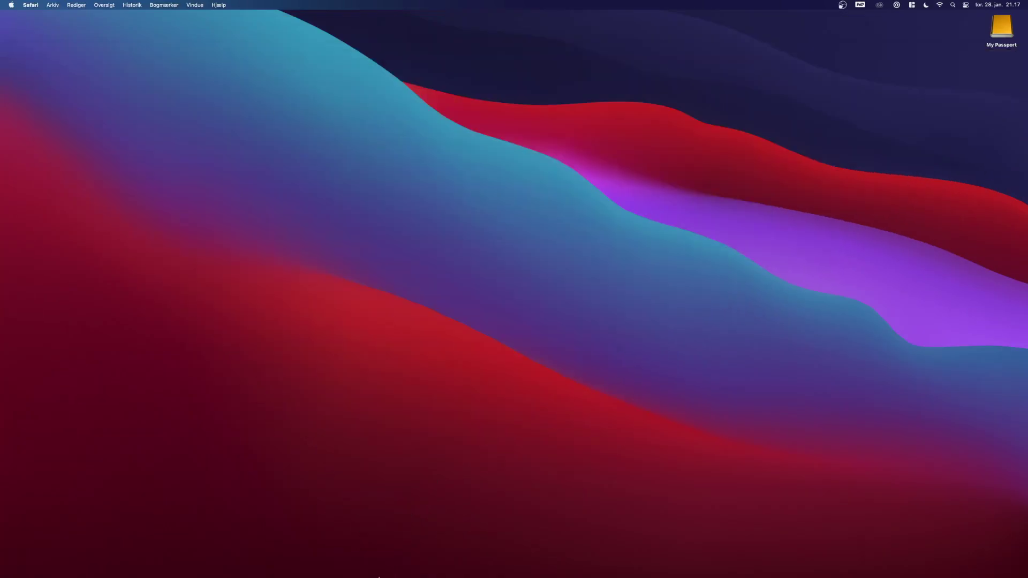
{"action": "mouse_move", "coordinate": [380, 571]}
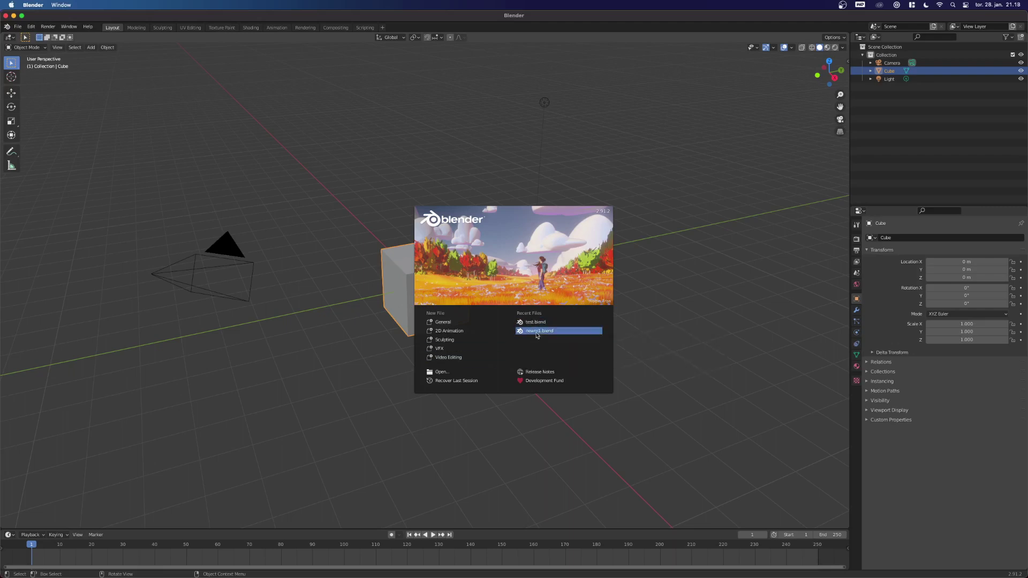
{"action": "left_click", "coordinate": [354, 331]}
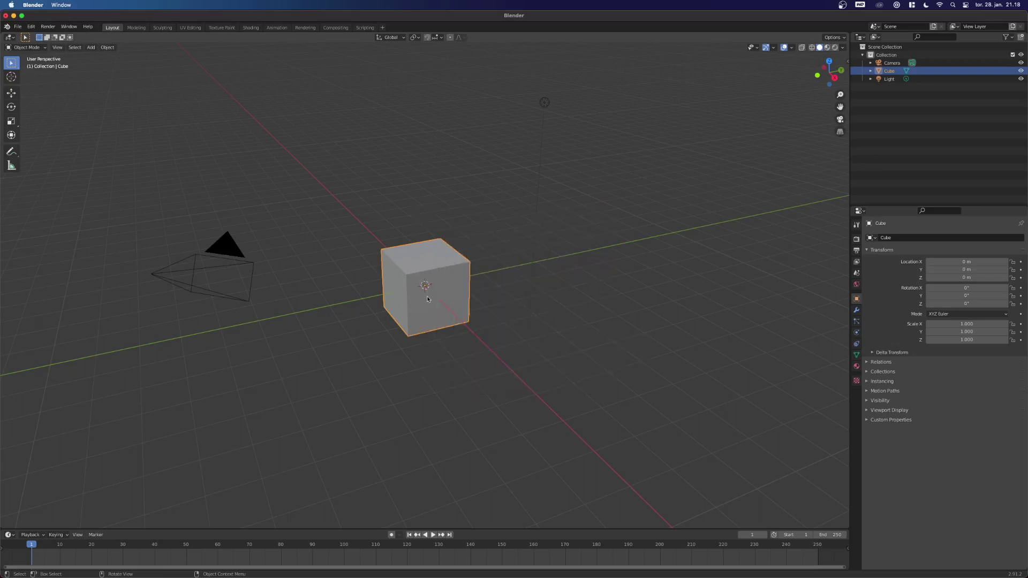
{"action": "key", "text": "Delete"}
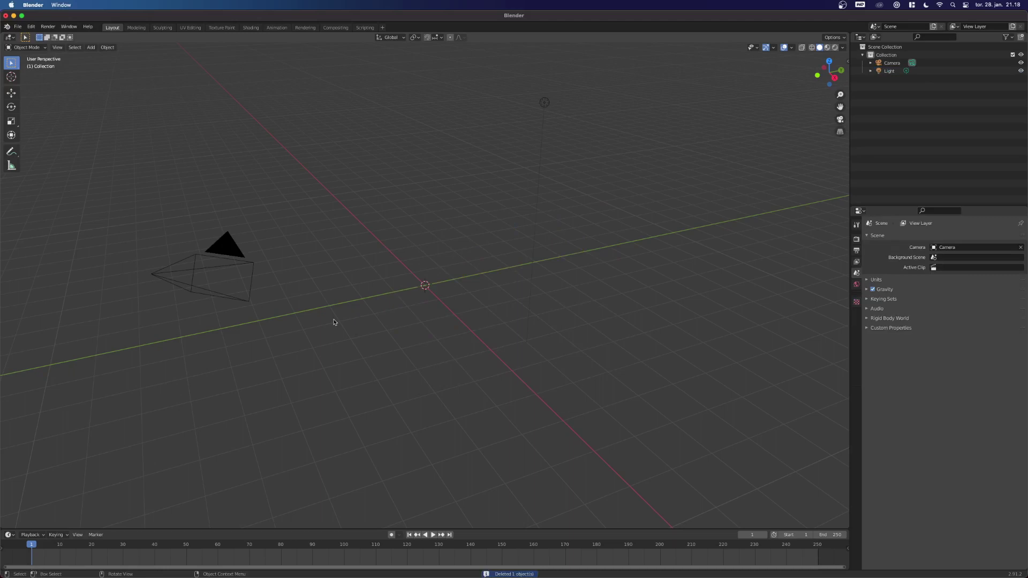
Add a Grid mesh at the origin and display the viewport in wireframe shading.
{"action": "key", "text": "shift+a"}
{"action": "mouse_move", "coordinate": [343, 320]}
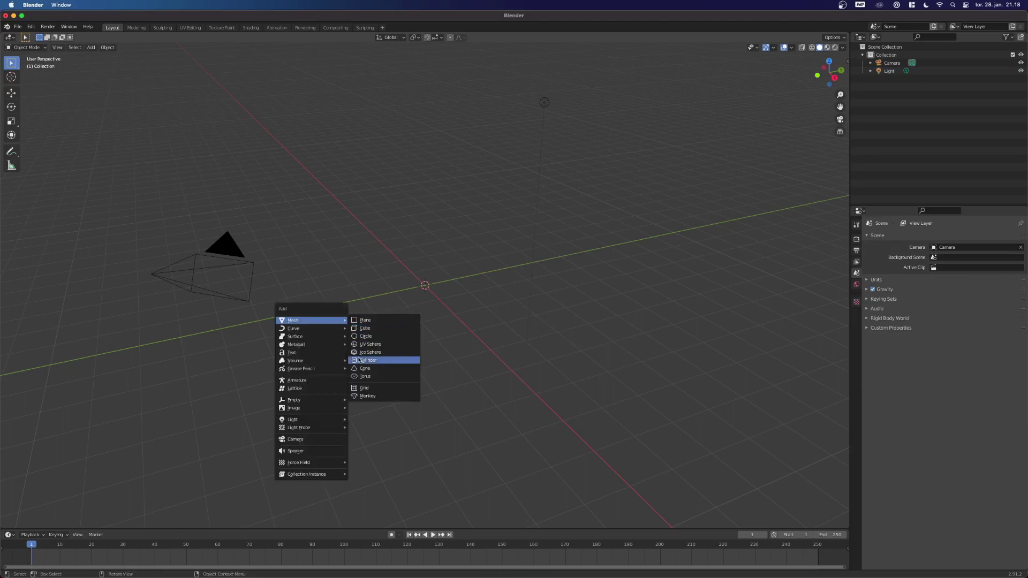
{"action": "left_click", "coordinate": [367, 389]}
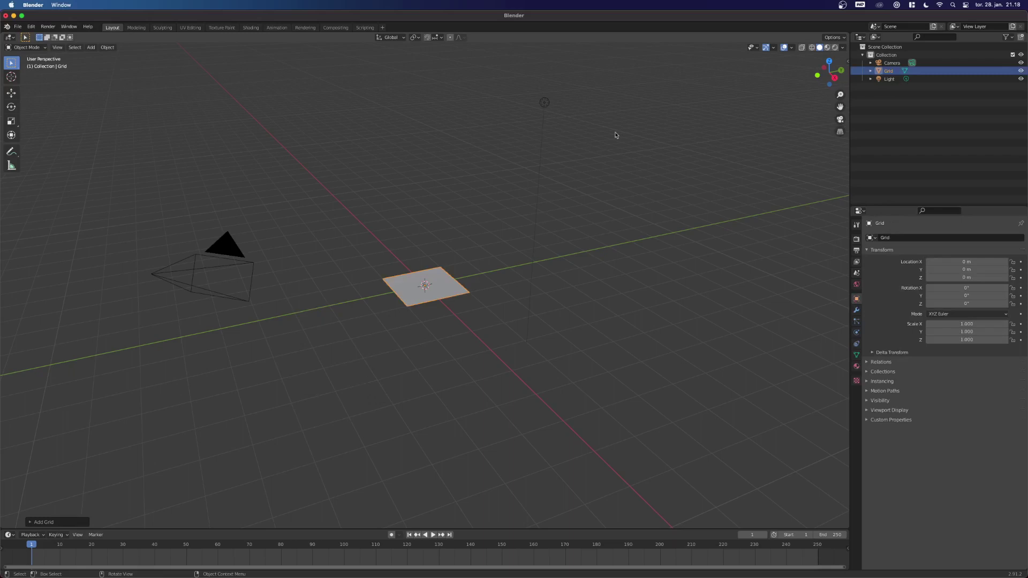
{"action": "left_click", "coordinate": [811, 48]}
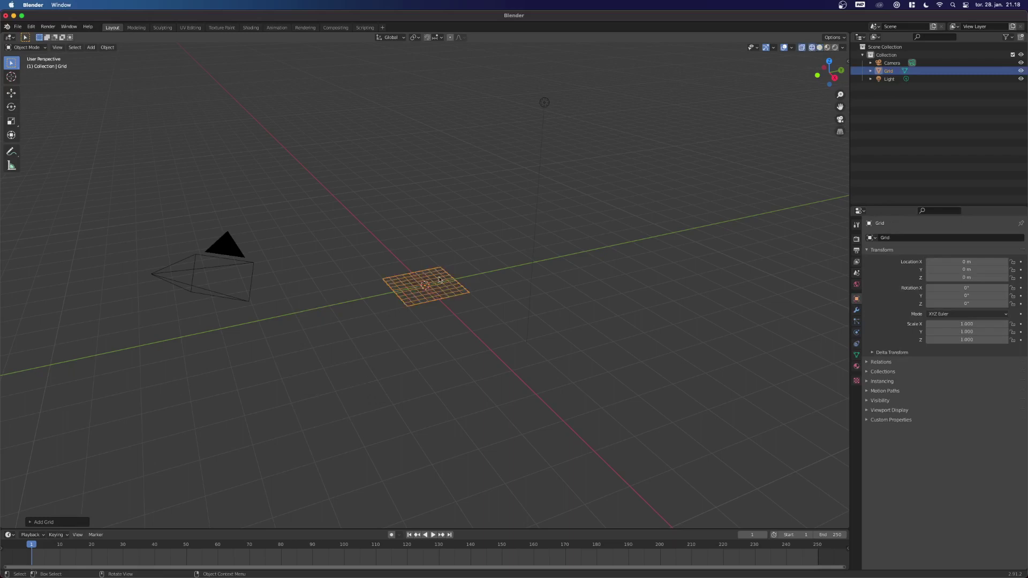
{"action": "scroll", "coordinate": [434, 284], "scroll_direction": "down", "scroll_amount": 3}
{"action": "scroll", "coordinate": [429, 290], "scroll_direction": "up", "scroll_amount": 5}
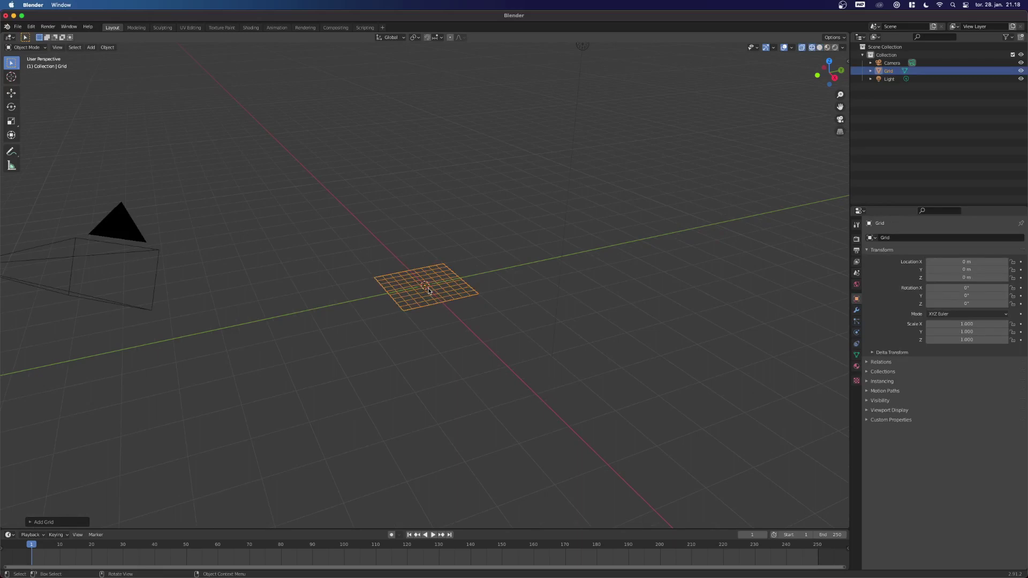
Scale the grid uniformly by a factor of 2.
{"action": "key", "text": "s"}
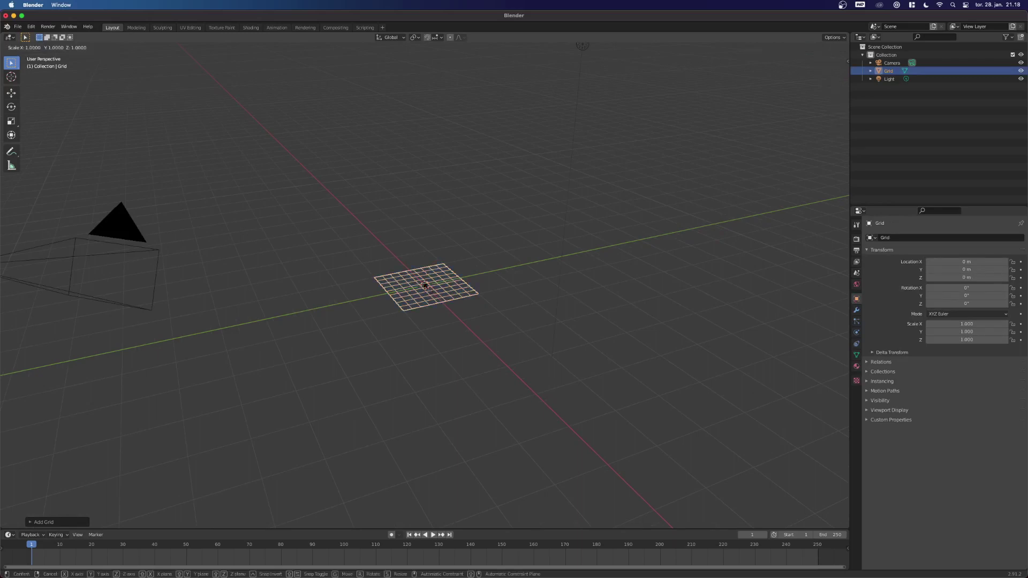
{"action": "type", "text": "2"}
{"action": "key", "text": "Return"}
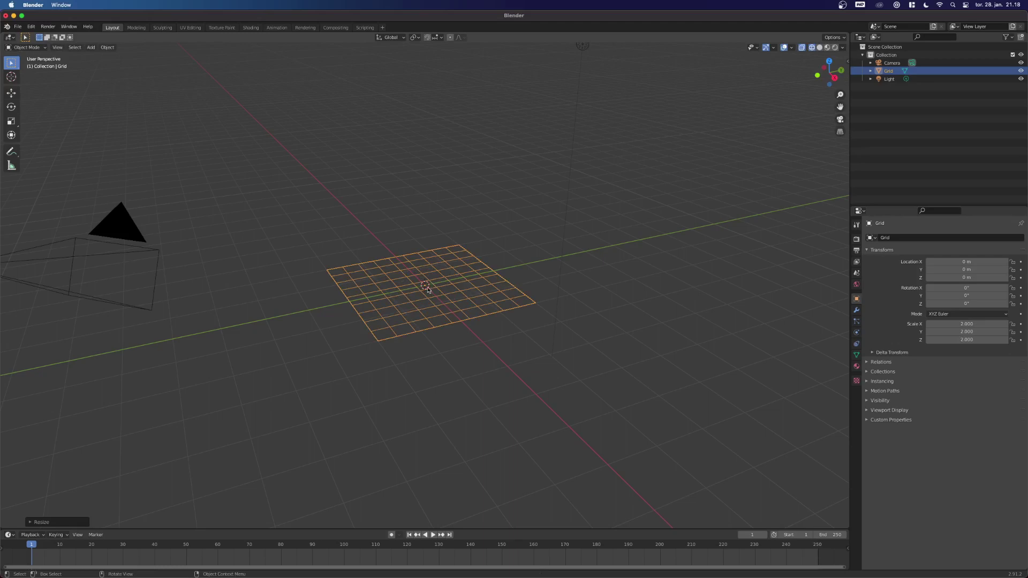
{"action": "middle_click_drag", "start_coordinate": [418, 234], "coordinate": [389, 241]}
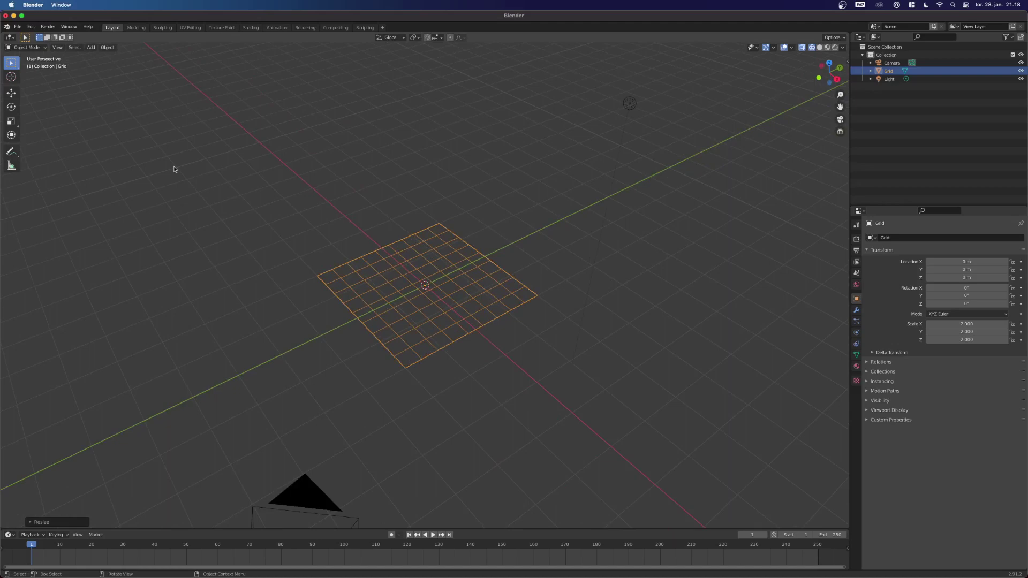
Enter Edit Mode on the grid, deselect all of its geometry, and switch to edge selection.
{"action": "key", "text": "Tab"}
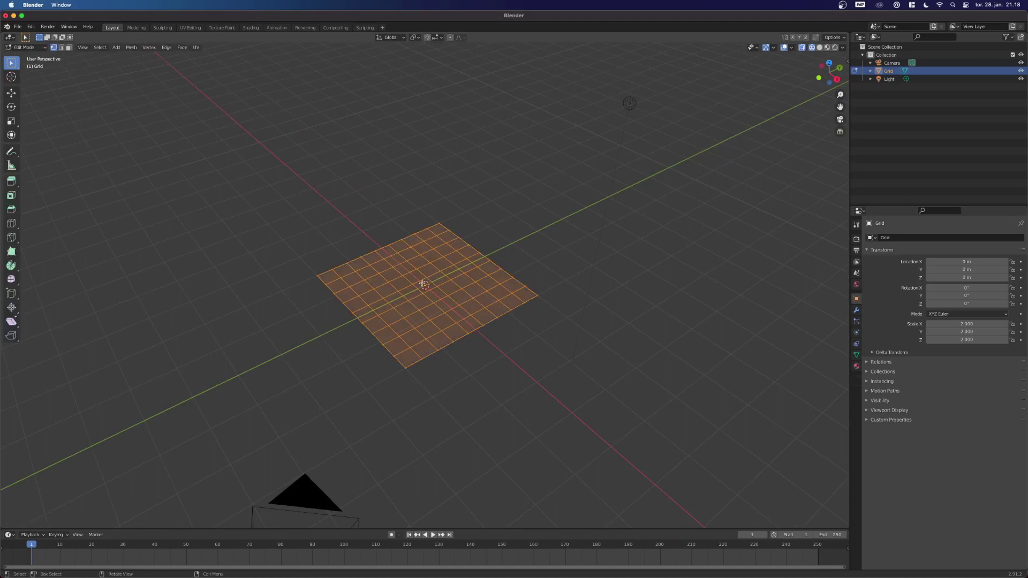
{"action": "scroll", "coordinate": [423, 284], "scroll_direction": "down", "scroll_amount": 2}
{"action": "scroll", "coordinate": [423, 284], "scroll_direction": "up", "scroll_amount": 4}
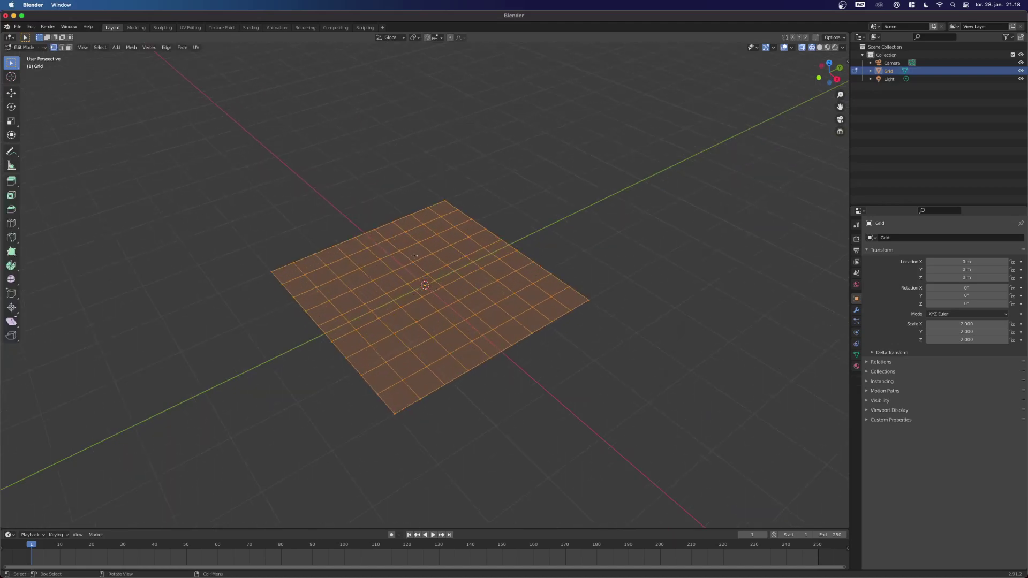
{"action": "scroll", "coordinate": [494, 332], "scroll_direction": "up", "scroll_amount": 1}
{"action": "left_click", "coordinate": [292, 213]}
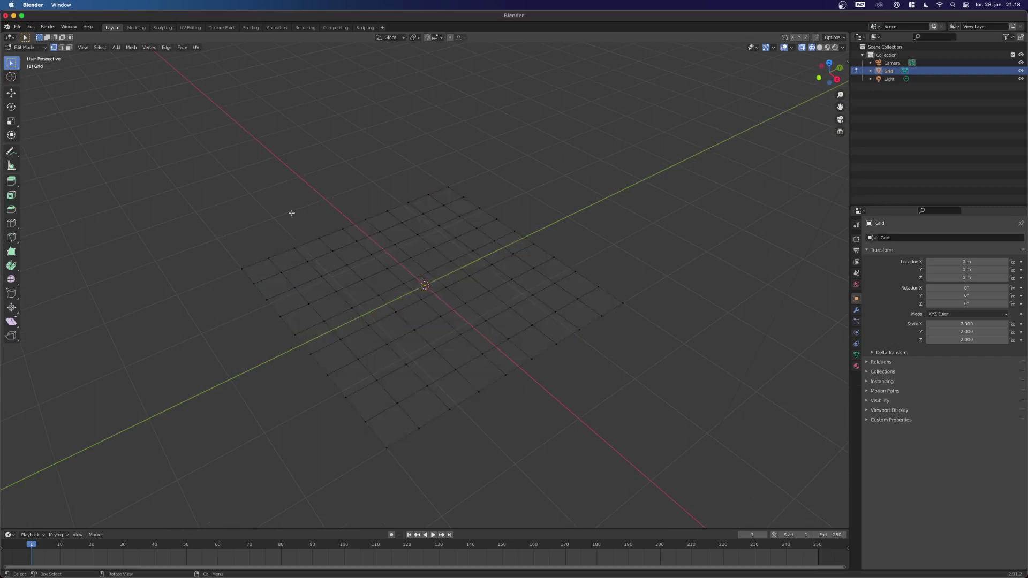
{"action": "left_click", "coordinate": [61, 47]}
Select every second edge loop along one direction of the grid and raise them about 0.39 m along Z.
{"action": "left_click", "coordinate": [276, 266], "text": "alt"}
{"action": "left_click", "coordinate": [321, 245], "text": "alt"}
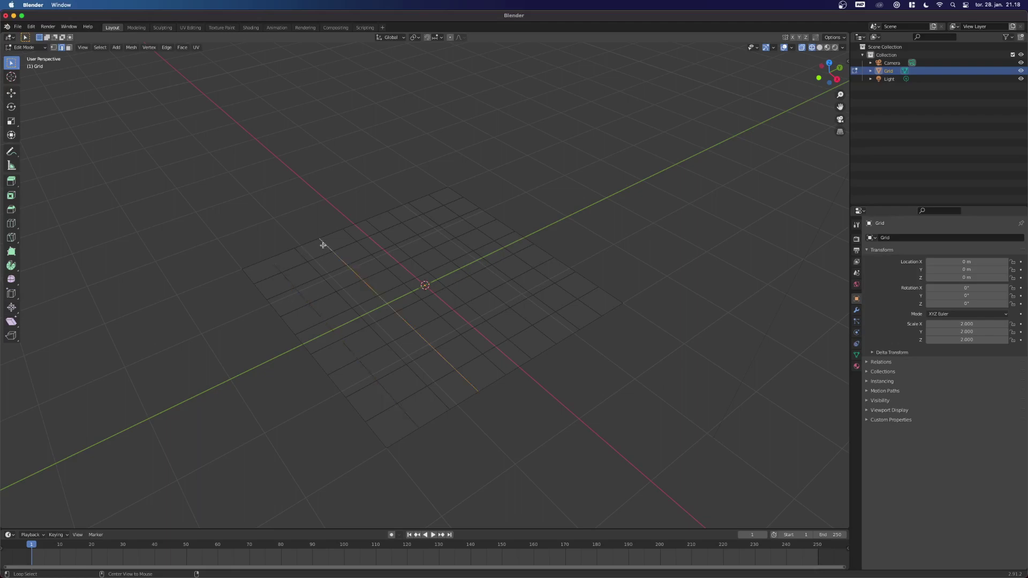
{"action": "left_click", "coordinate": [277, 265], "text": "alt+shift"}
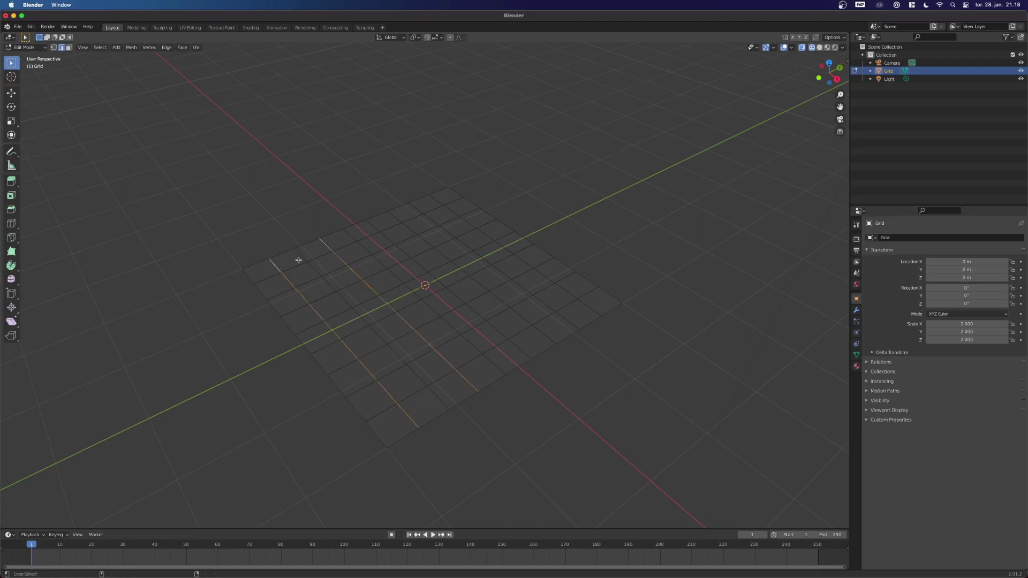
{"action": "left_click", "coordinate": [371, 228], "text": "alt+shift"}
{"action": "left_click", "coordinate": [414, 210], "text": "alt+shift"}
{"action": "middle_click_drag", "start_coordinate": [381, 296], "coordinate": [401, 280]}
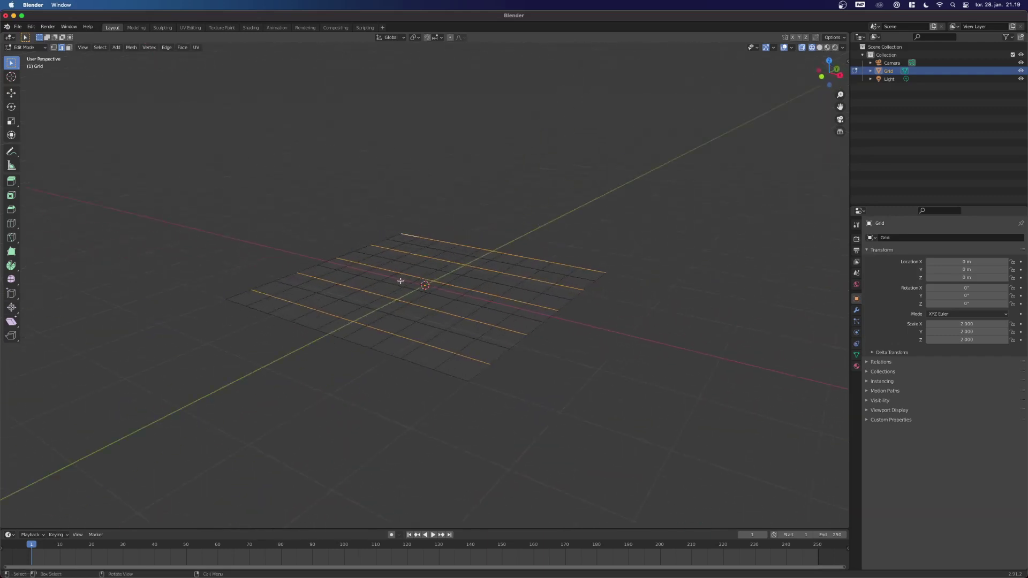
{"action": "key", "text": "g"}
{"action": "key", "text": "z"}
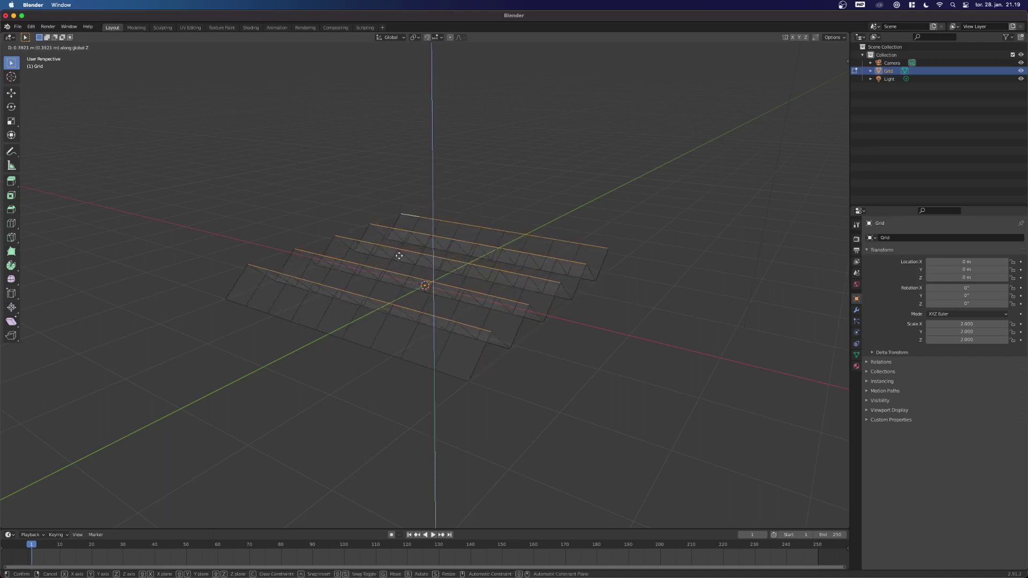
{"action": "left_click", "coordinate": [399, 256]}
{"action": "middle_click_drag", "start_coordinate": [424, 266], "coordinate": [486, 213]}
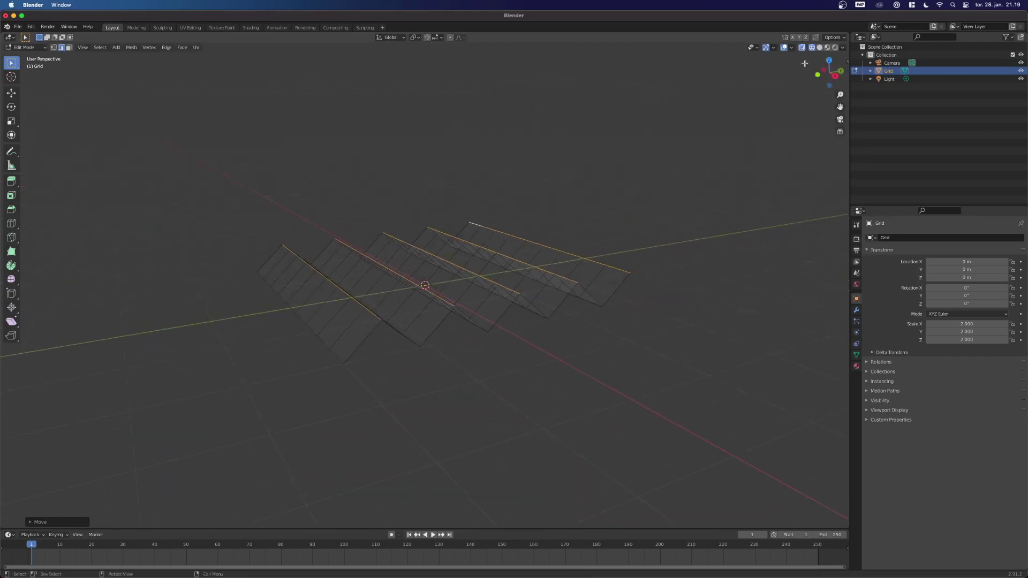
Display the folded grid in solid shading.
{"action": "left_click", "coordinate": [820, 55]}
{"action": "left_click", "coordinate": [819, 48]}
{"action": "middle_click_drag", "start_coordinate": [427, 265], "coordinate": [453, 235]}
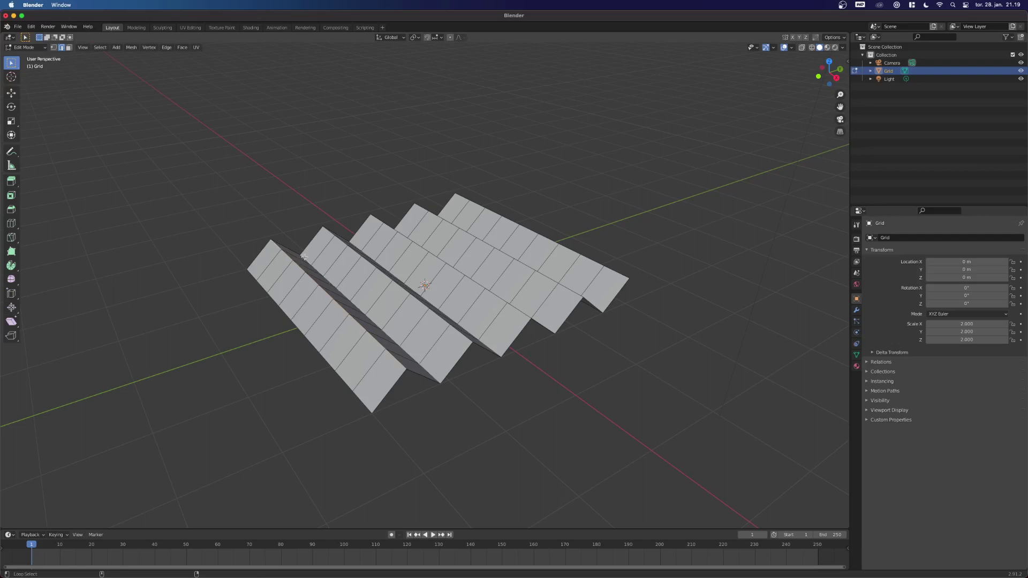
Select the inner ridge and valley edge loops of the folded grid and bevel them about 0.1 m wide with 2 segments.
{"action": "middle_click_drag", "start_coordinate": [296, 236], "coordinate": [312, 225]}
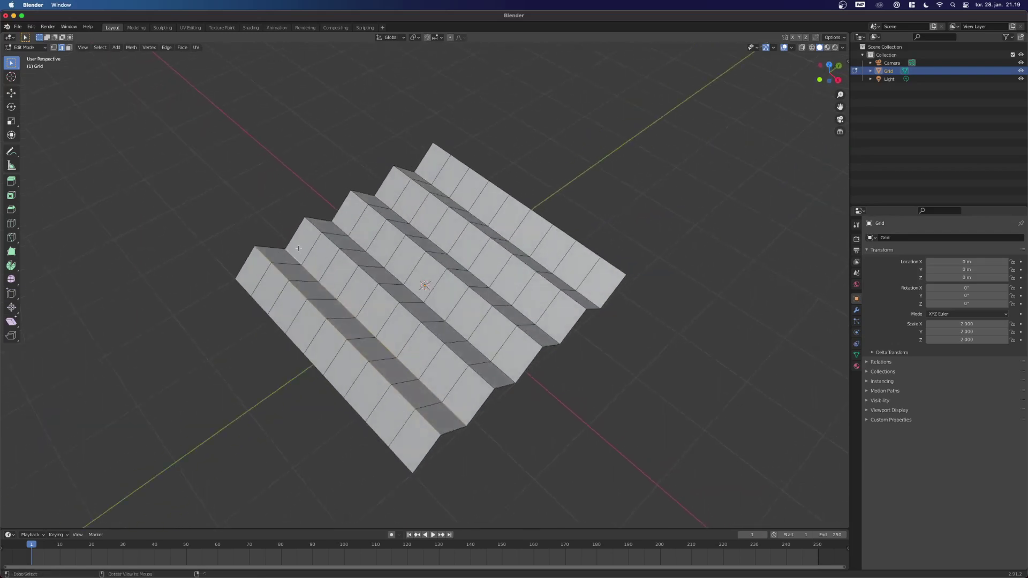
{"action": "left_click", "coordinate": [339, 226], "text": "alt"}
{"action": "left_click", "coordinate": [381, 206], "text": "alt"}
{"action": "left_click", "coordinate": [420, 177], "text": "alt+shift"}
{"action": "left_click", "coordinate": [435, 143], "text": "alt+shift"}
{"action": "left_click", "coordinate": [440, 147], "text": "alt+shift"}
{"action": "middle_click_drag", "start_coordinate": [369, 161], "coordinate": [328, 269], "text": "alt"}
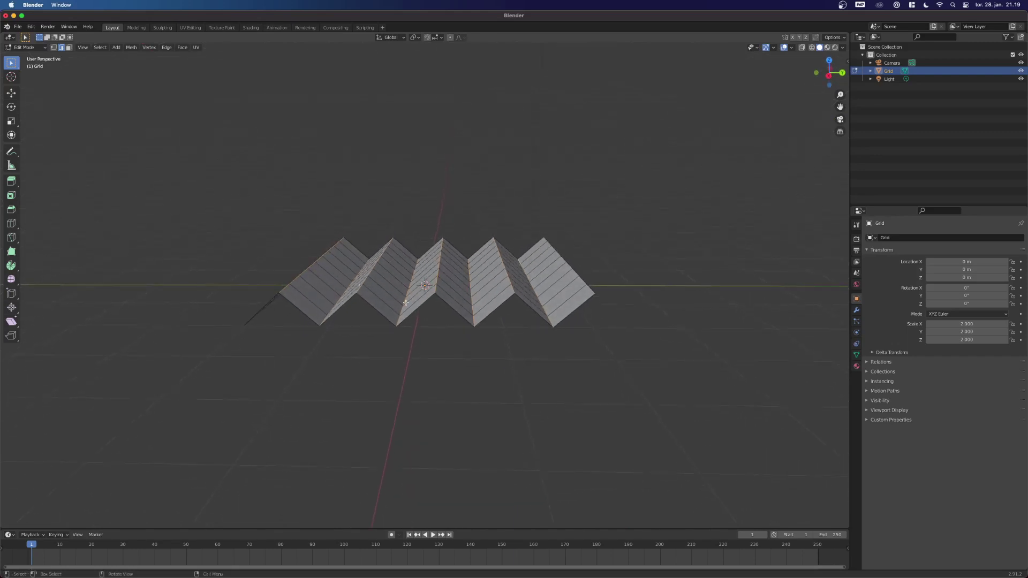
{"action": "middle_click_drag", "start_coordinate": [466, 292], "coordinate": [654, 178]}
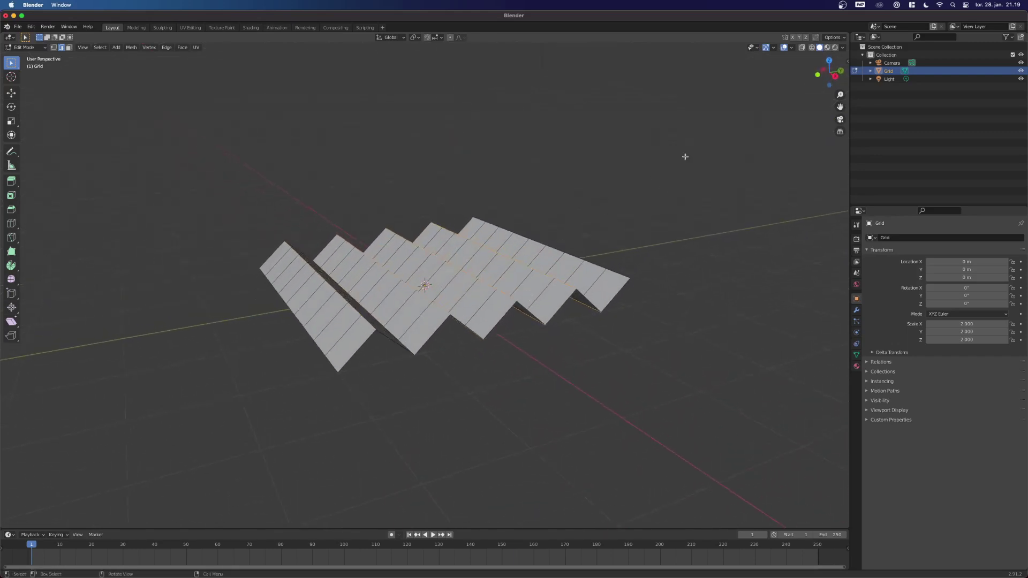
{"action": "middle_click_drag", "start_coordinate": [455, 193], "coordinate": [467, 204]}
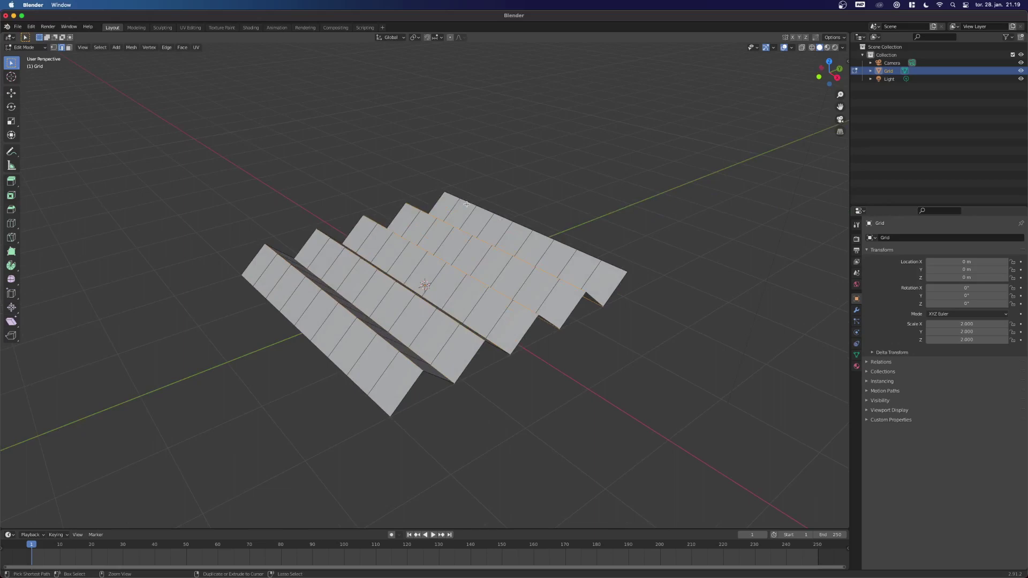
{"action": "key", "text": "ctrl+b"}
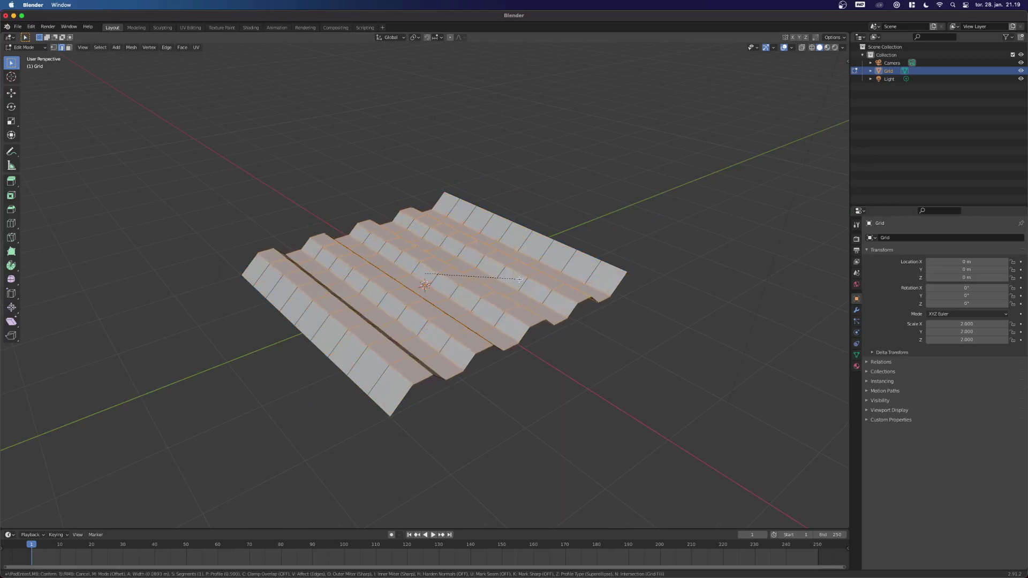
{"action": "scroll", "coordinate": [519, 279], "scroll_direction": "up", "scroll_amount": 1}
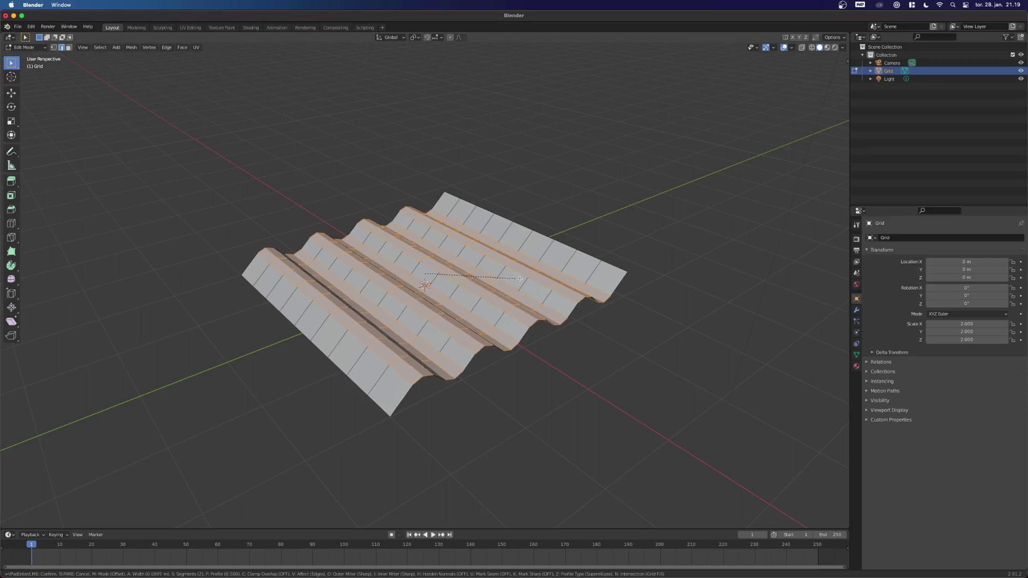
{"action": "left_click", "coordinate": [519, 279]}
Return the grid to Object Mode and add a Subdivision Surface modifier to it.
{"action": "mouse_move", "coordinate": [520, 279]}
{"action": "middle_mouse_down"}
{"action": "mouse_move", "coordinate": [262, 198]}
{"action": "mouse_move", "coordinate": [348, 200]}
{"action": "mouse_move", "coordinate": [345, 174]}
{"action": "mouse_move", "coordinate": [367, 232]}
{"action": "mouse_move", "coordinate": [292, 186]}
{"action": "middle_mouse_up"}
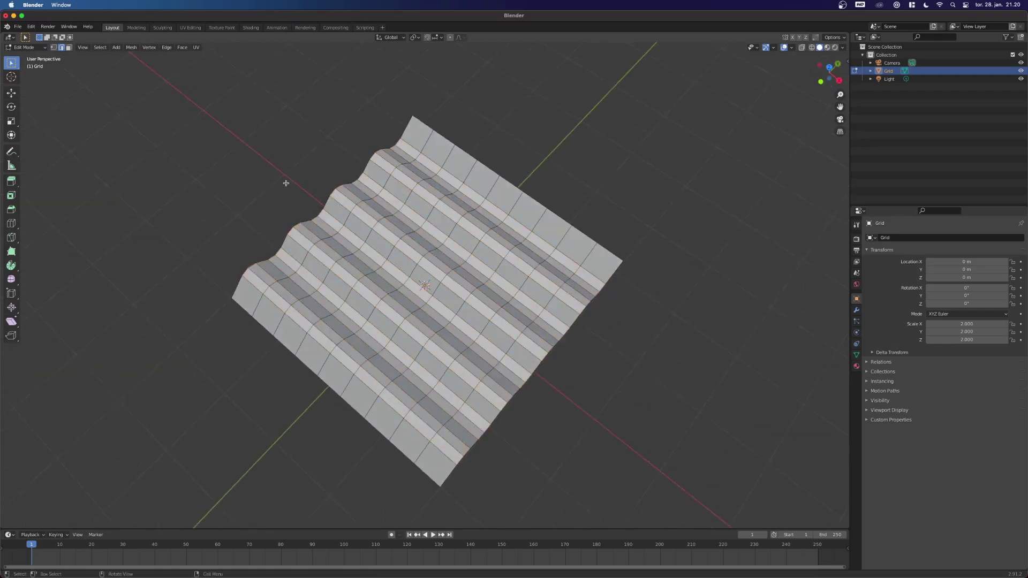
{"action": "key", "text": "Tab"}
{"action": "mouse_move", "coordinate": [287, 186]}
{"action": "middle_mouse_down"}
{"action": "mouse_move", "coordinate": [227, 151]}
{"action": "mouse_move", "coordinate": [248, 127]}
{"action": "mouse_move", "coordinate": [344, 241]}
{"action": "middle_mouse_up"}
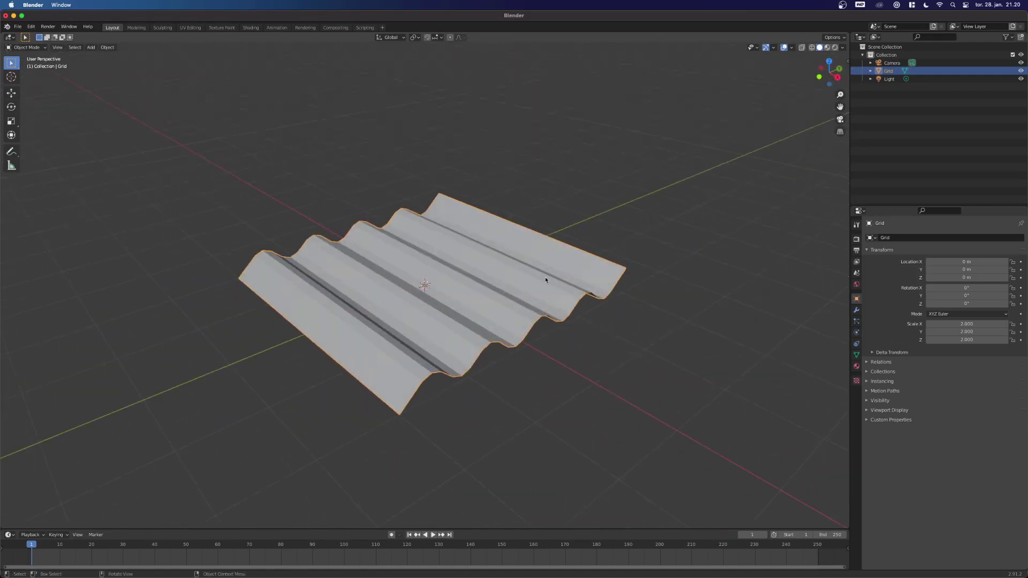
{"action": "left_click", "coordinate": [857, 311]}
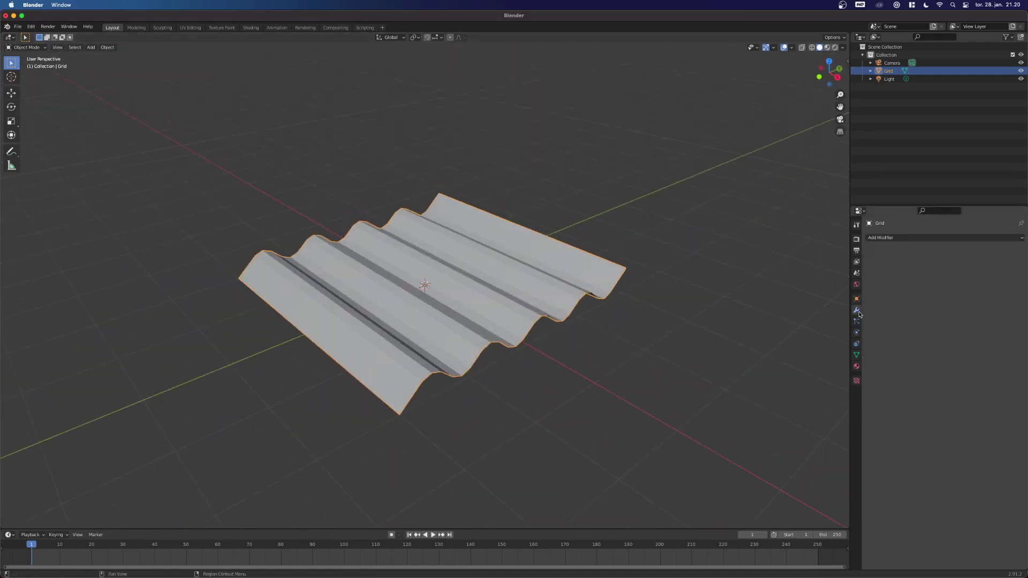
{"action": "left_click", "coordinate": [890, 242]}
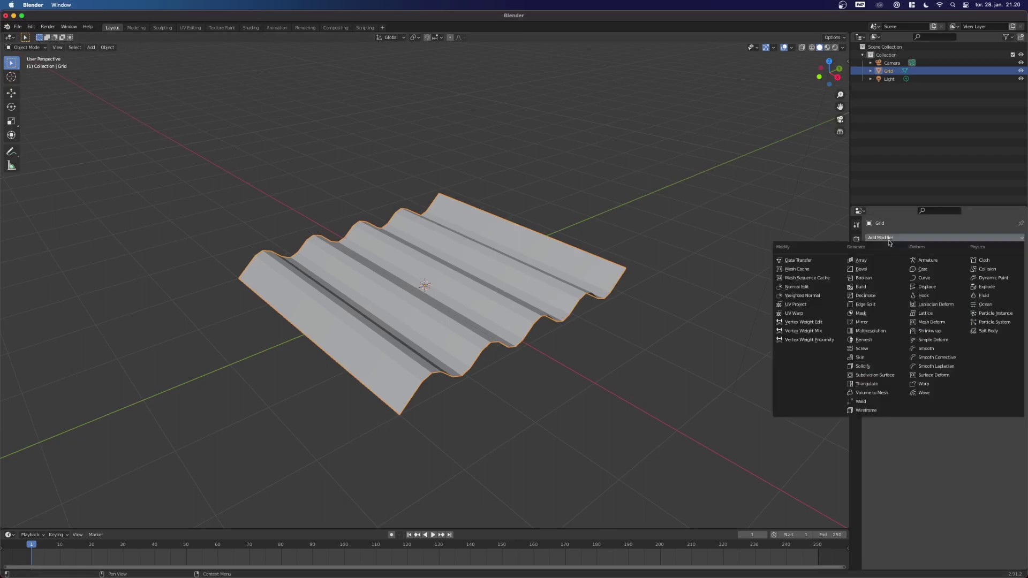
{"action": "left_click", "coordinate": [875, 374]}
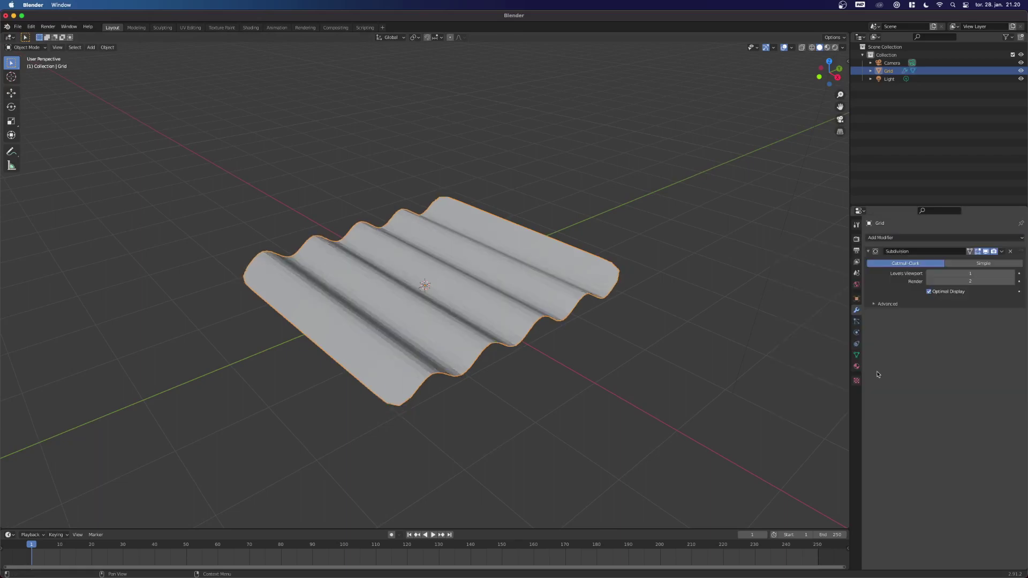
Set the grid's Subdivision modifier to level 3 for both the viewport and the render.
{"action": "left_click", "coordinate": [971, 274]}
{"action": "type", "text": "2"}
{"action": "key", "text": "Return"}
{"action": "mouse_move", "coordinate": [634, 358]}
{"action": "middle_mouse_down"}
{"action": "mouse_move", "coordinate": [609, 383]}
{"action": "mouse_move", "coordinate": [564, 361]}
{"action": "mouse_move", "coordinate": [649, 360]}
{"action": "middle_mouse_up"}
{"action": "left_click", "coordinate": [974, 281]}
{"action": "type", "text": "3"}
{"action": "key", "text": "Return"}
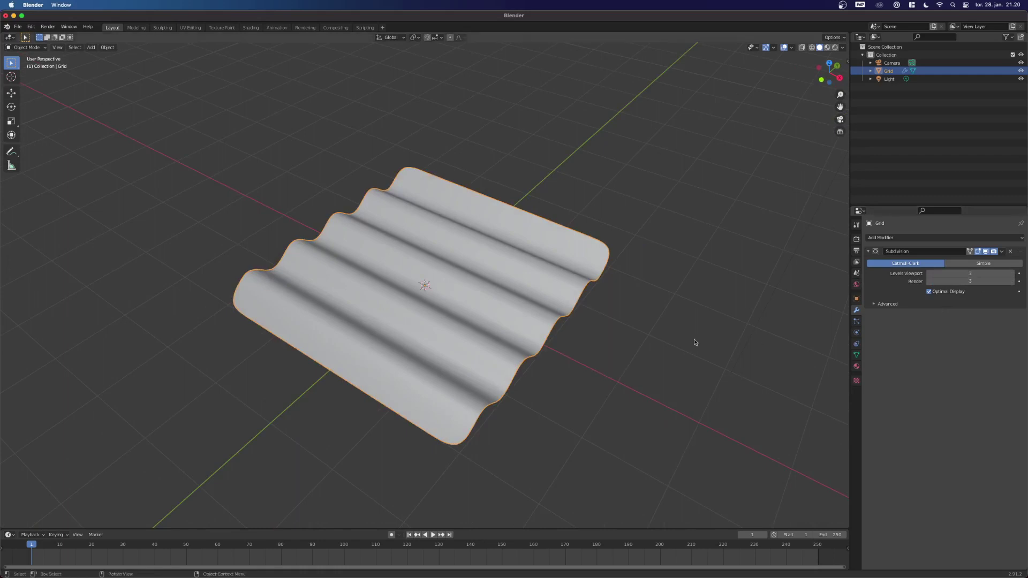
{"action": "mouse_move", "coordinate": [700, 348]}
{"action": "middle_mouse_down"}
{"action": "mouse_move", "coordinate": [654, 345]}
{"action": "mouse_move", "coordinate": [680, 321]}
{"action": "middle_mouse_up"}
Add a Solidify modifier to the wavy grid to give it thickness.
{"action": "left_click", "coordinate": [886, 238]}
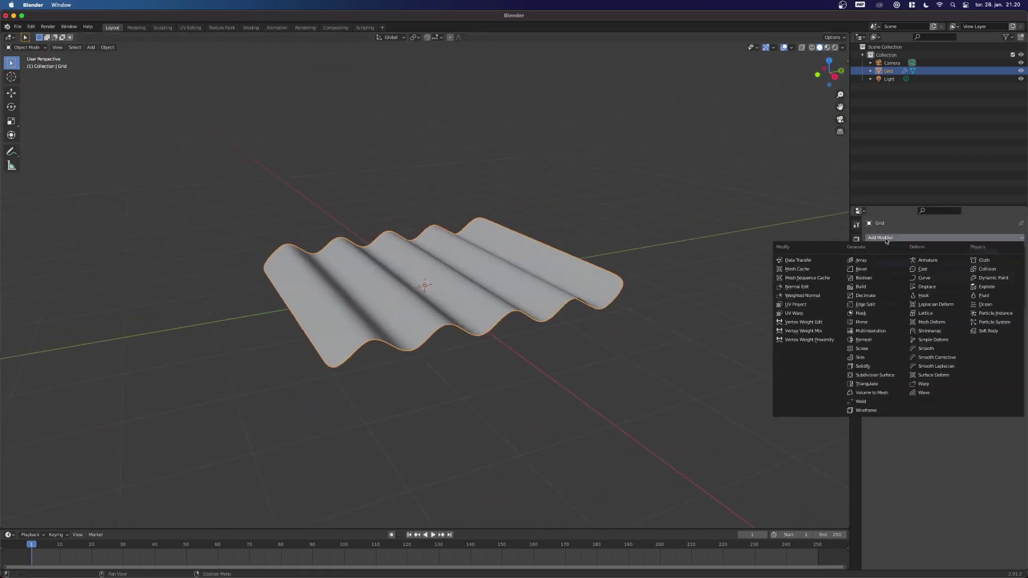
{"action": "left_click", "coordinate": [863, 366]}
{"action": "mouse_move", "coordinate": [402, 361]}
{"action": "middle_mouse_down"}
{"action": "mouse_move", "coordinate": [294, 344]}
{"action": "mouse_move", "coordinate": [403, 351]}
{"action": "mouse_move", "coordinate": [420, 407]}
{"action": "mouse_move", "coordinate": [414, 385]}
{"action": "middle_mouse_up"}
{"action": "mouse_move", "coordinate": [464, 290]}
{"action": "middle_mouse_down"}
{"action": "mouse_move", "coordinate": [458, 374]}
{"action": "mouse_move", "coordinate": [450, 308]}
{"action": "mouse_move", "coordinate": [447, 332]}
{"action": "middle_mouse_up"}
Shade the wavy grid smooth.
{"action": "right_click", "coordinate": [435, 336]}
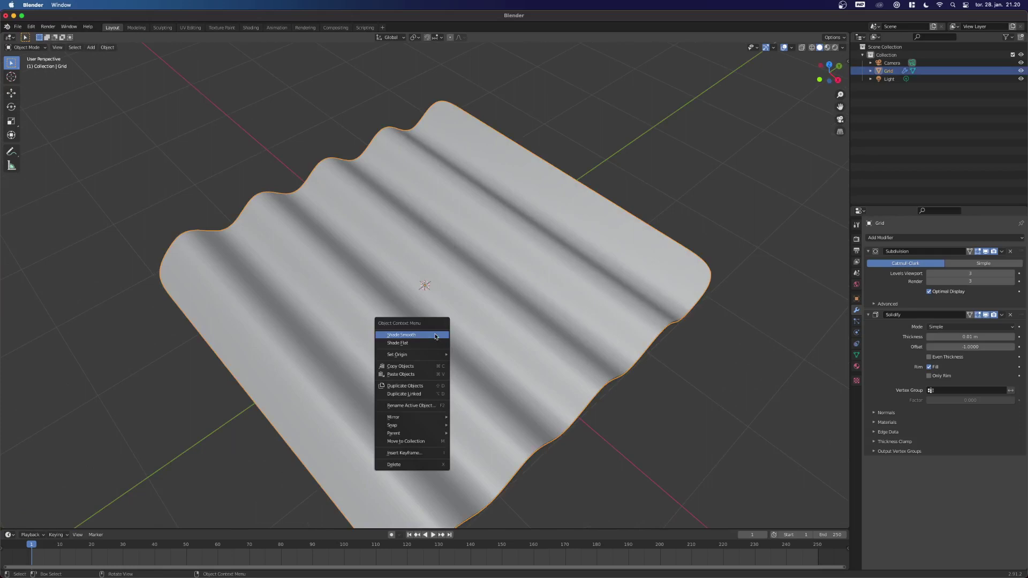
{"action": "left_click", "coordinate": [435, 336]}
{"action": "mouse_move", "coordinate": [435, 336]}
{"action": "middle_mouse_down"}
{"action": "mouse_move", "coordinate": [326, 303]}
{"action": "mouse_move", "coordinate": [343, 279]}
{"action": "mouse_move", "coordinate": [385, 322]}
{"action": "middle_mouse_up"}
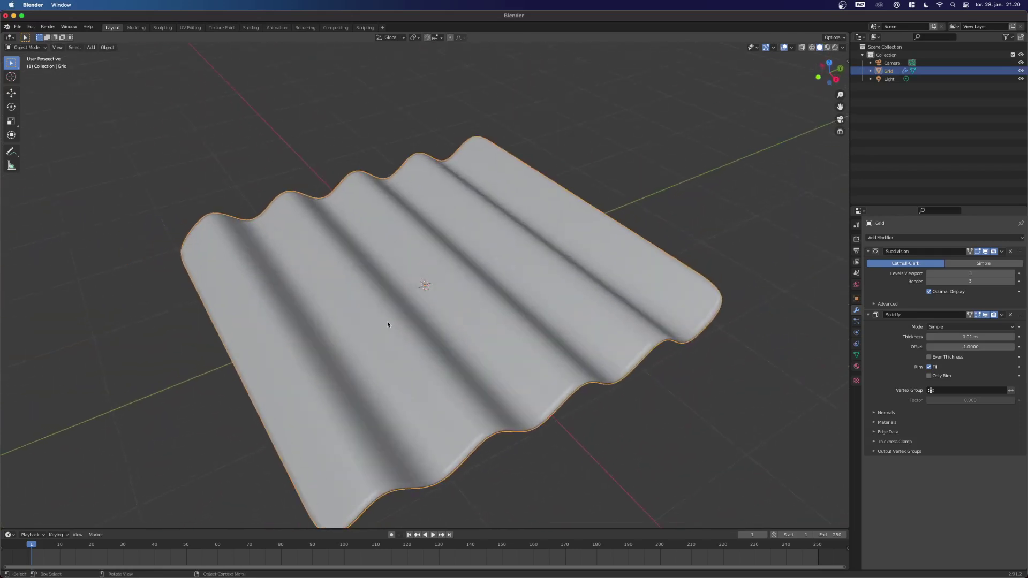
{"action": "scroll", "coordinate": [388, 322], "scroll_direction": "down", "scroll_amount": 3}
{"action": "scroll", "coordinate": [293, 214], "scroll_direction": "up", "scroll_amount": 3}
Add a plane at the origin and scale it up into a large ground extending far beyond the wavy grid.
{"action": "left_click", "coordinate": [293, 214]}
{"action": "middle_click_drag", "start_coordinate": [293, 213], "coordinate": [289, 181]}
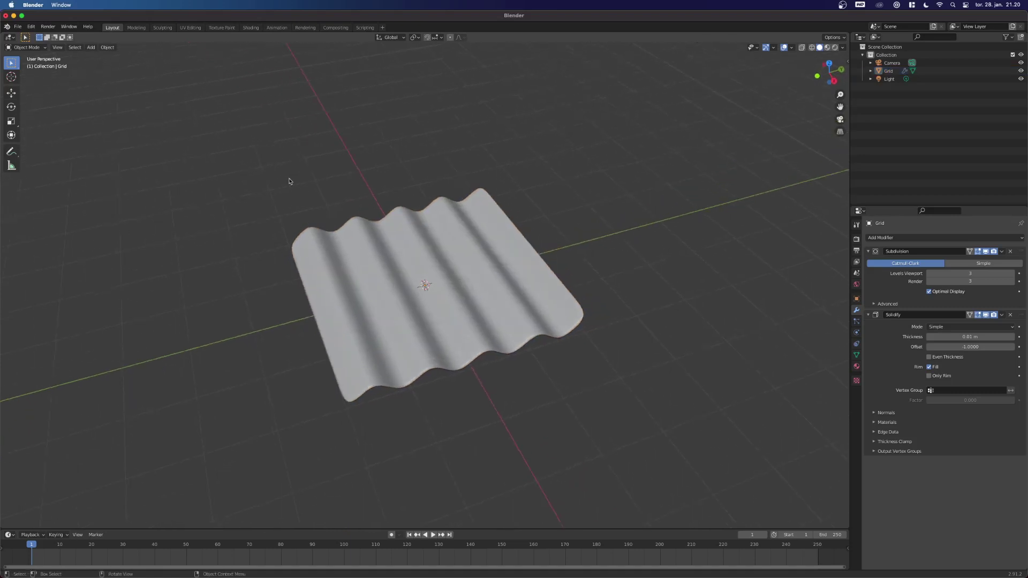
{"action": "key", "text": "shift"}
{"action": "key", "text": "shift+a"}
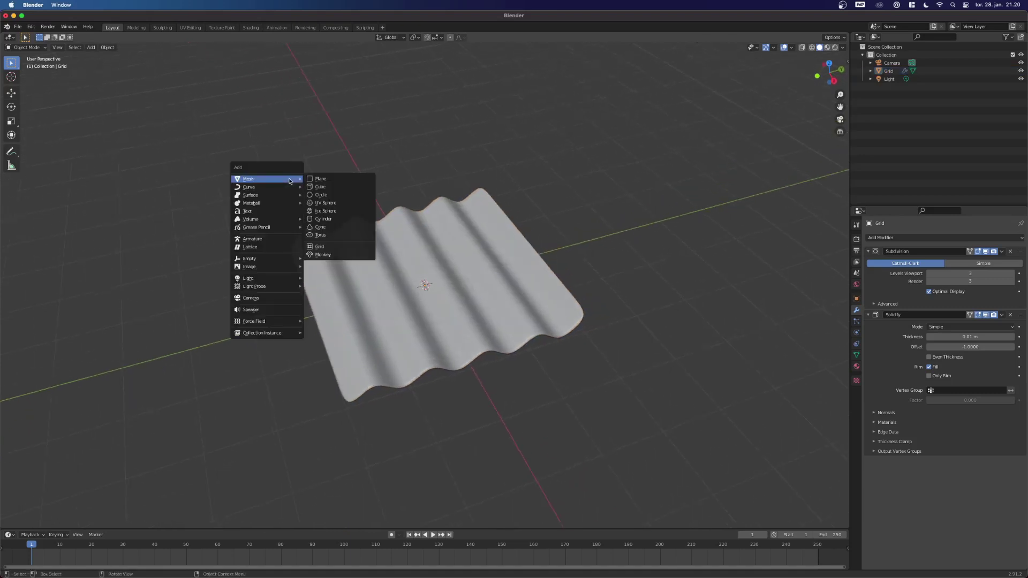
{"action": "left_click", "coordinate": [317, 179]}
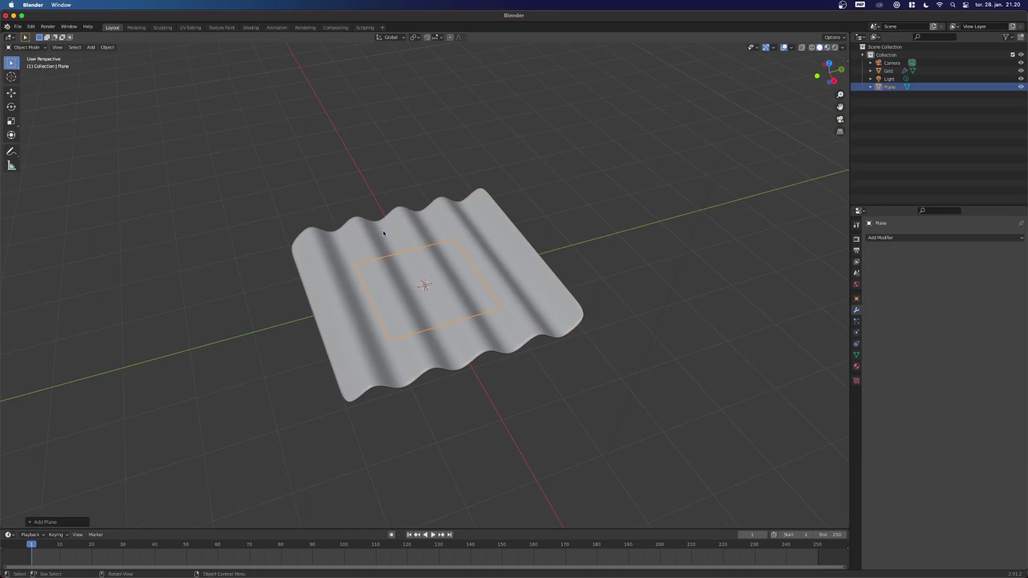
{"action": "key", "text": "s"}
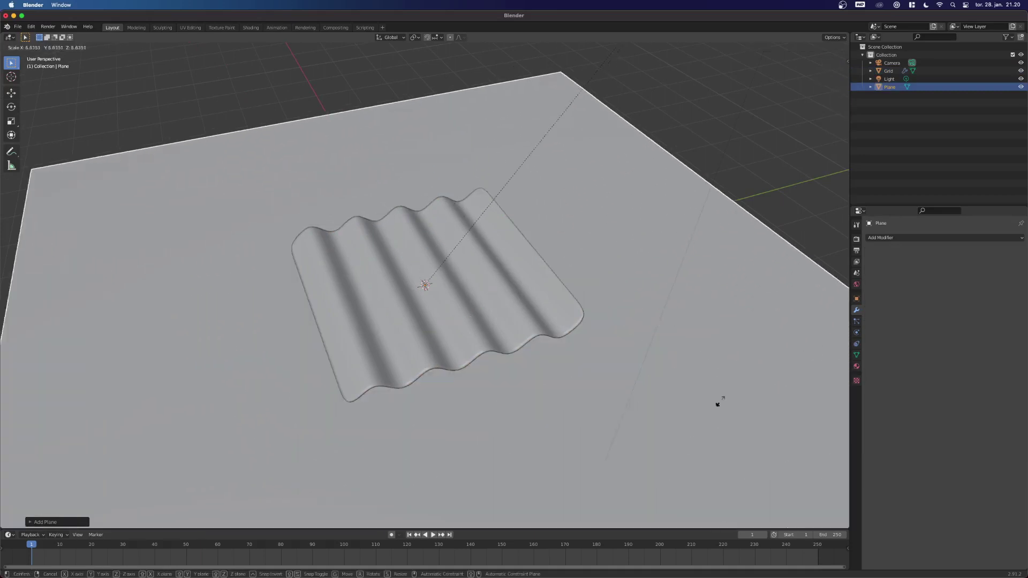
{"action": "left_click", "coordinate": [571, 484]}
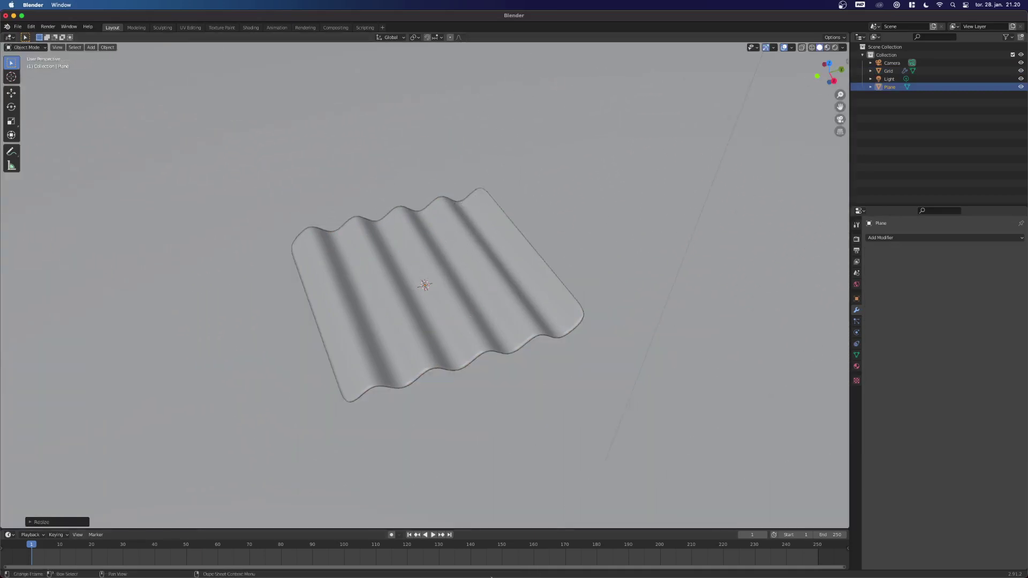
Examine the wavy surface and its shadows on the ground plane from several angles in rendered shading.
{"action": "mouse_move", "coordinate": [396, 466]}
{"action": "middle_mouse_down"}
{"action": "mouse_move", "coordinate": [401, 432]}
{"action": "mouse_move", "coordinate": [435, 499]}
{"action": "mouse_move", "coordinate": [455, 472]}
{"action": "middle_mouse_up"}
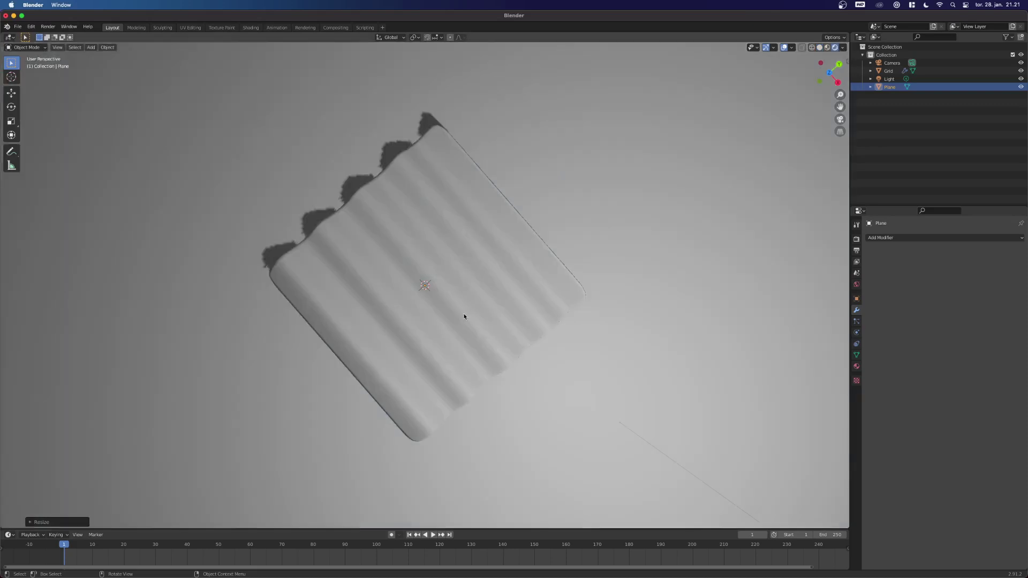
{"action": "mouse_move", "coordinate": [466, 316]}
{"action": "middle_mouse_down"}
{"action": "mouse_move", "coordinate": [412, 345]}
{"action": "mouse_move", "coordinate": [345, 302]}
{"action": "mouse_move", "coordinate": [268, 314]}
{"action": "mouse_move", "coordinate": [326, 353]}
{"action": "middle_mouse_up"}
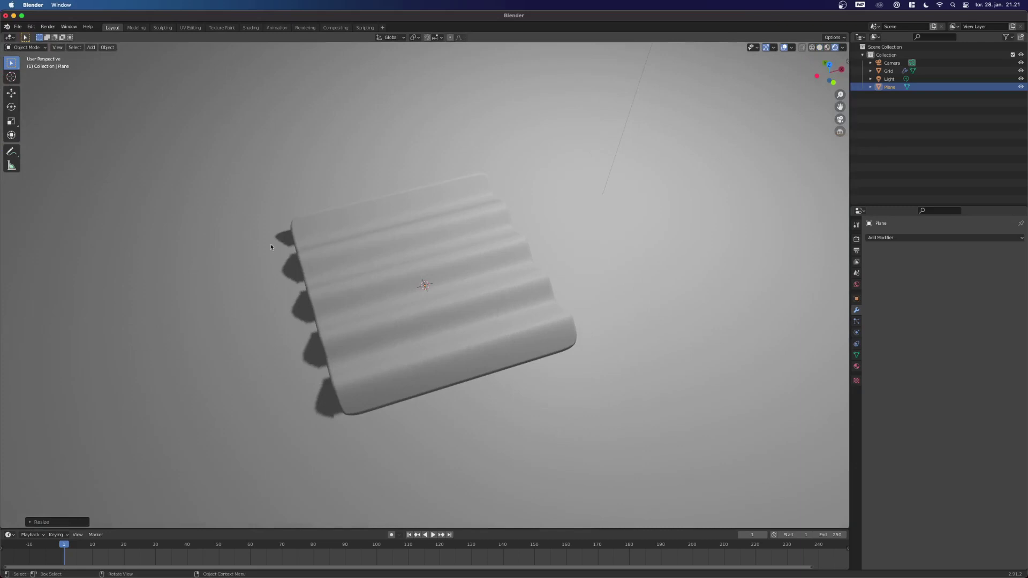
{"action": "mouse_move", "coordinate": [282, 309]}
{"action": "middle_mouse_down"}
{"action": "mouse_move", "coordinate": [338, 350]}
{"action": "mouse_move", "coordinate": [411, 336]}
{"action": "mouse_move", "coordinate": [411, 344]}
{"action": "mouse_move", "coordinate": [354, 350]}
{"action": "mouse_move", "coordinate": [323, 337]}
{"action": "mouse_move", "coordinate": [337, 330]}
{"action": "middle_mouse_up"}
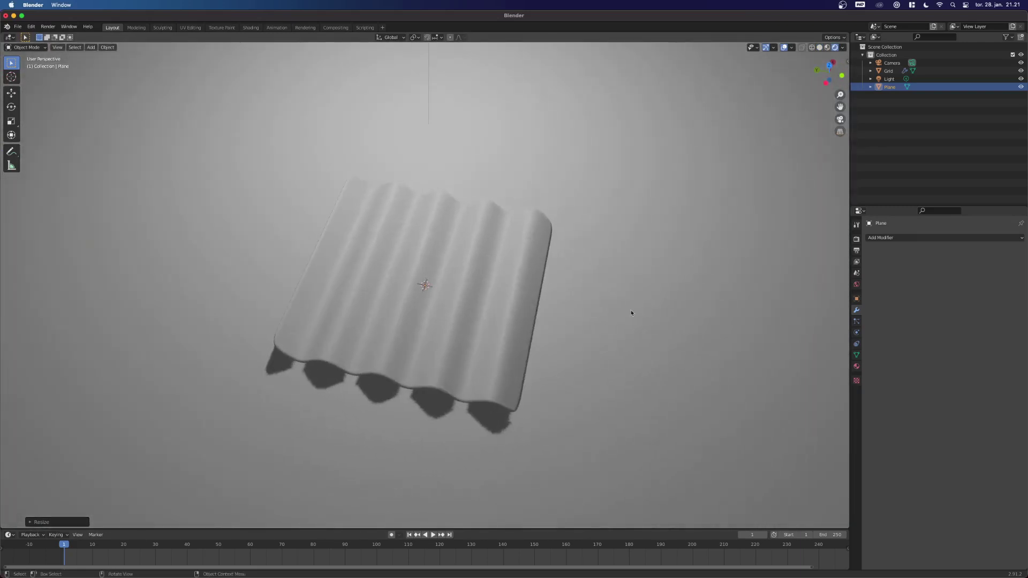
{"action": "middle_click_drag", "start_coordinate": [551, 339], "coordinate": [742, 284]}
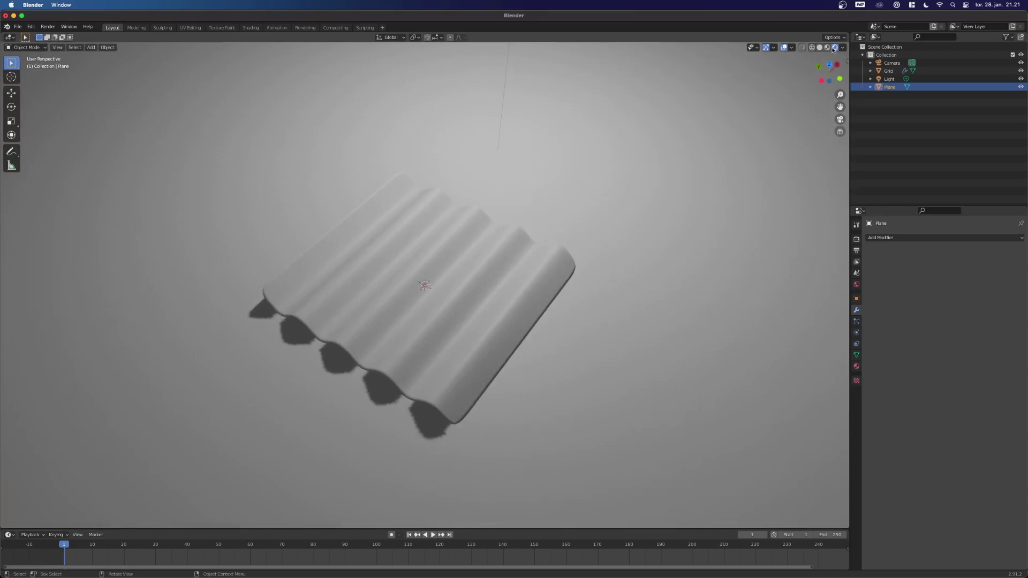
Try the Cycles render engine for the rendered preview of the wavy surface and return to Eevee.
{"action": "left_click", "coordinate": [856, 241]}
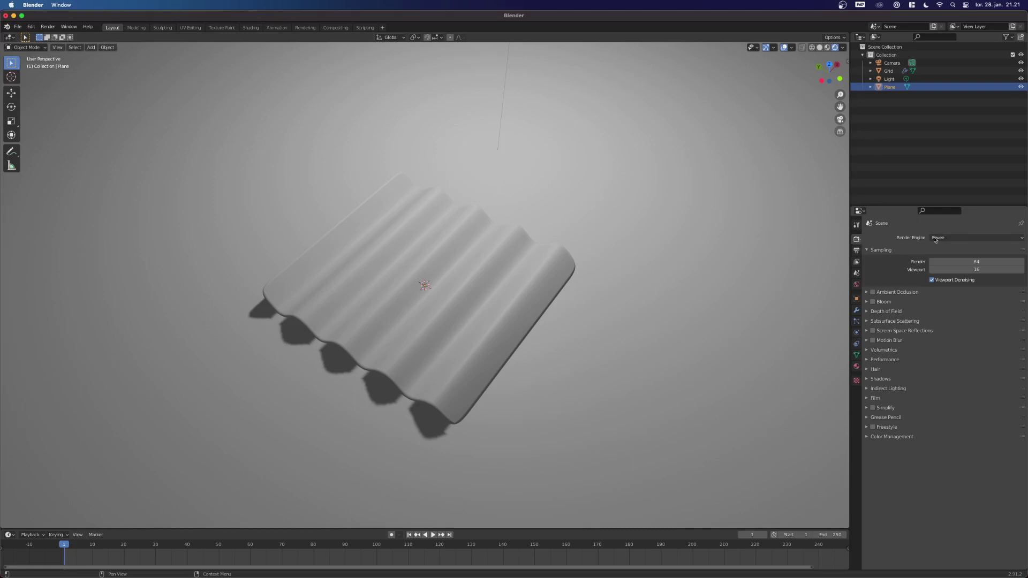
{"action": "left_click", "coordinate": [941, 239]}
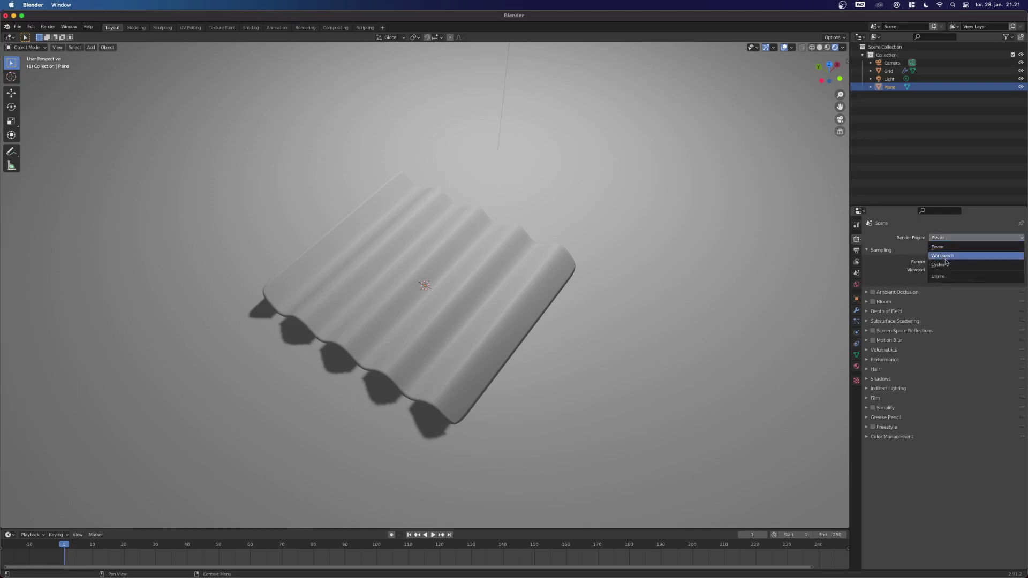
{"action": "left_click", "coordinate": [944, 264]}
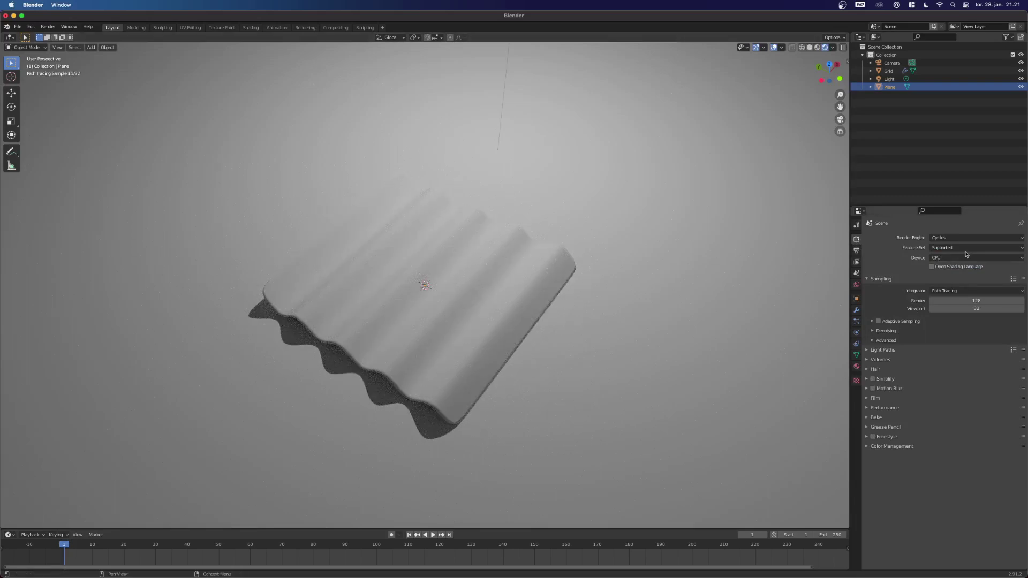
{"action": "scroll", "coordinate": [960, 240], "scroll_direction": "up", "scroll_amount": 2, "text": "ctrl"}
{"action": "middle_click_drag", "start_coordinate": [489, 303], "coordinate": [370, 321]}
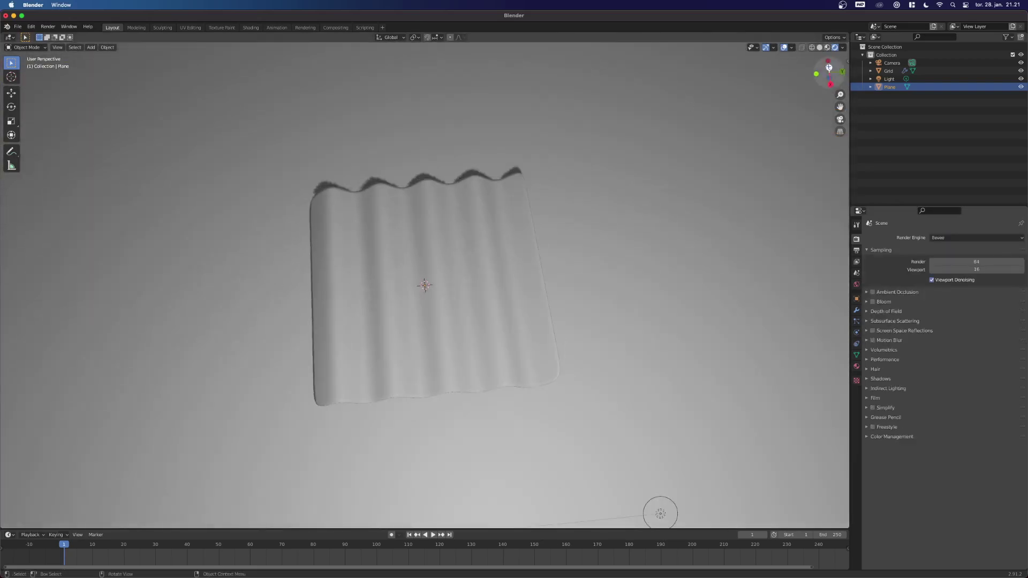
Switch to solid shading in top view and move the wavy grid along X, well clear of the origin.
{"action": "left_click", "coordinate": [819, 47]}
{"action": "left_click", "coordinate": [830, 69]}
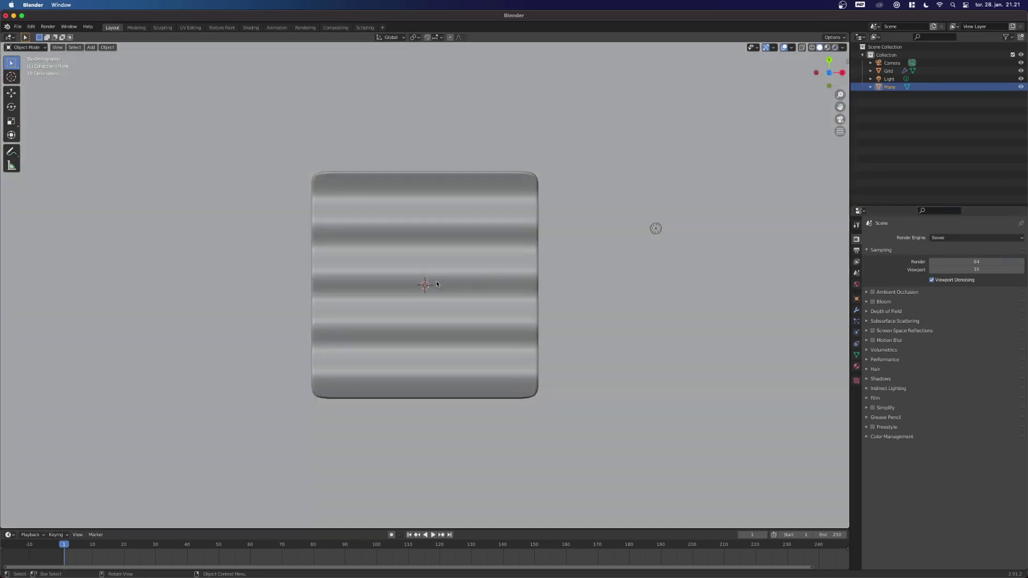
{"action": "left_click", "coordinate": [436, 282]}
{"action": "scroll", "coordinate": [438, 282], "scroll_direction": "down", "scroll_amount": 3}
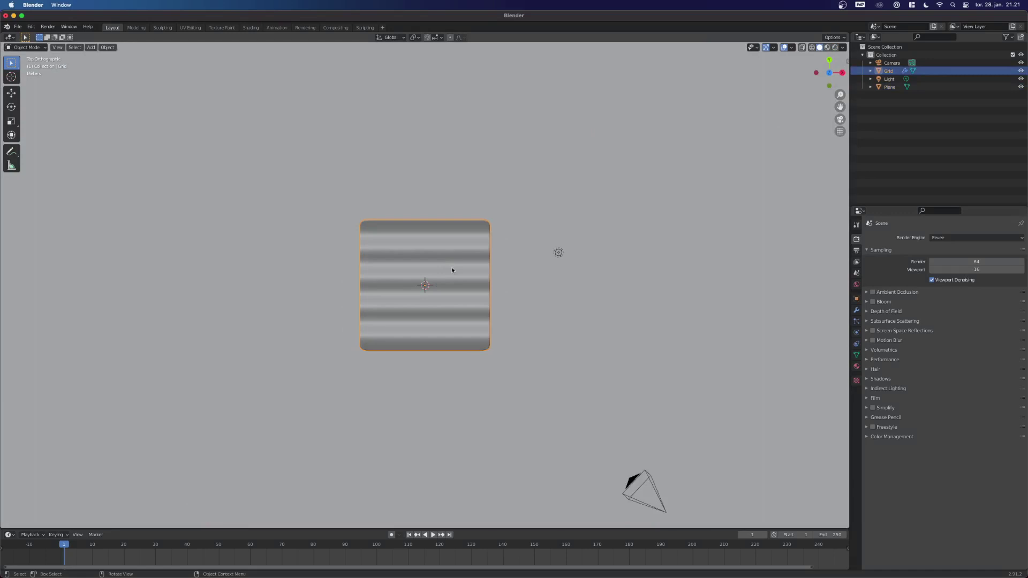
{"action": "key", "text": "g"}
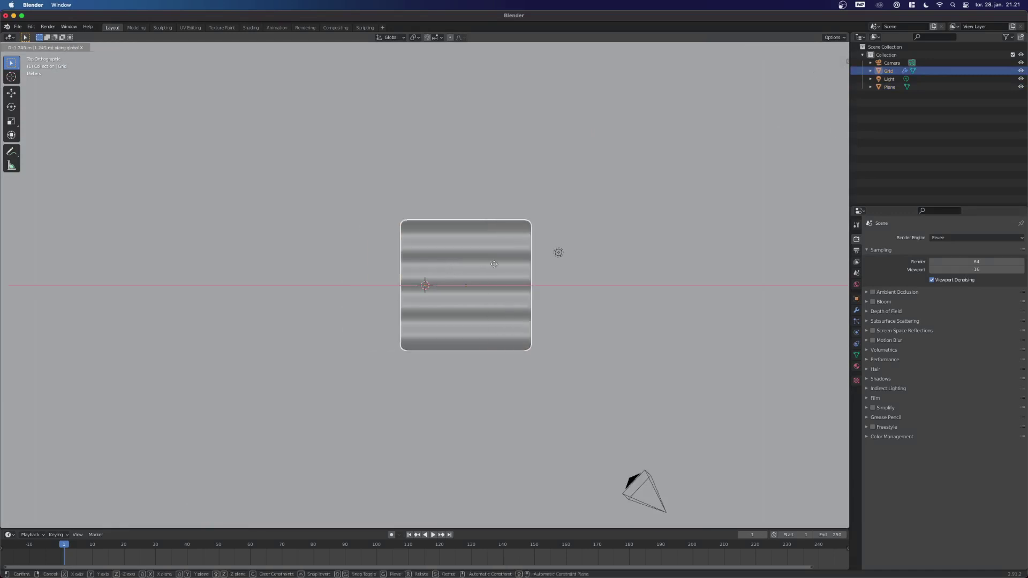
{"action": "left_click", "coordinate": [750, 271]}
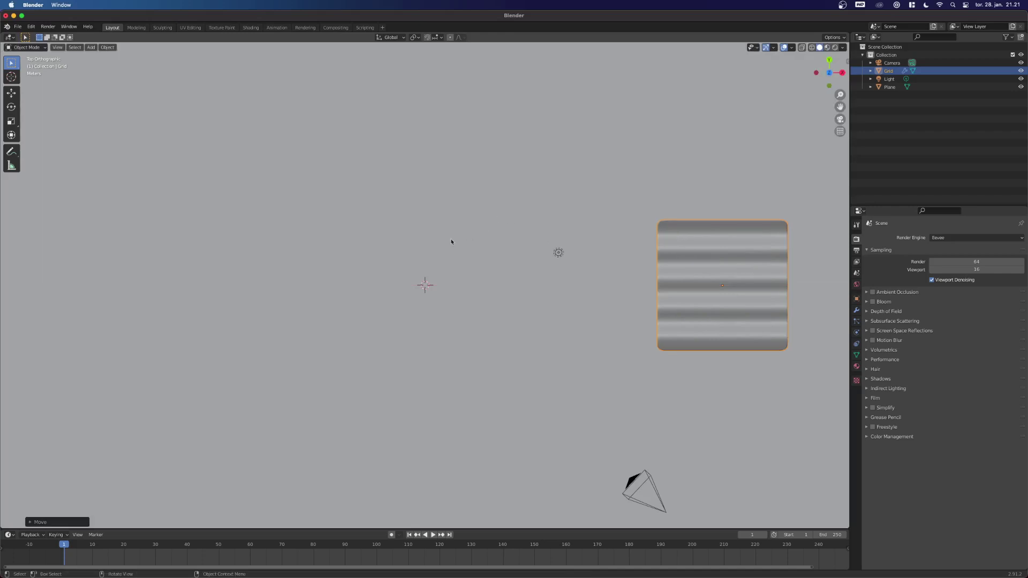
Add a second mesh grid at the origin.
{"action": "left_click", "coordinate": [432, 246]}
{"action": "key", "text": "shift+a"}
{"action": "mouse_move", "coordinate": [433, 244]}
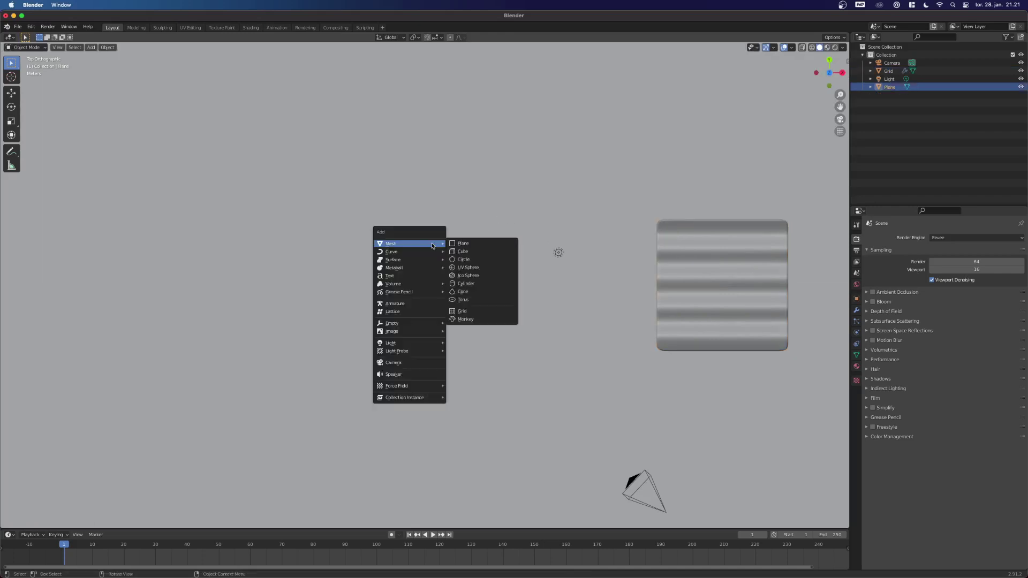
{"action": "left_click", "coordinate": [464, 311]}
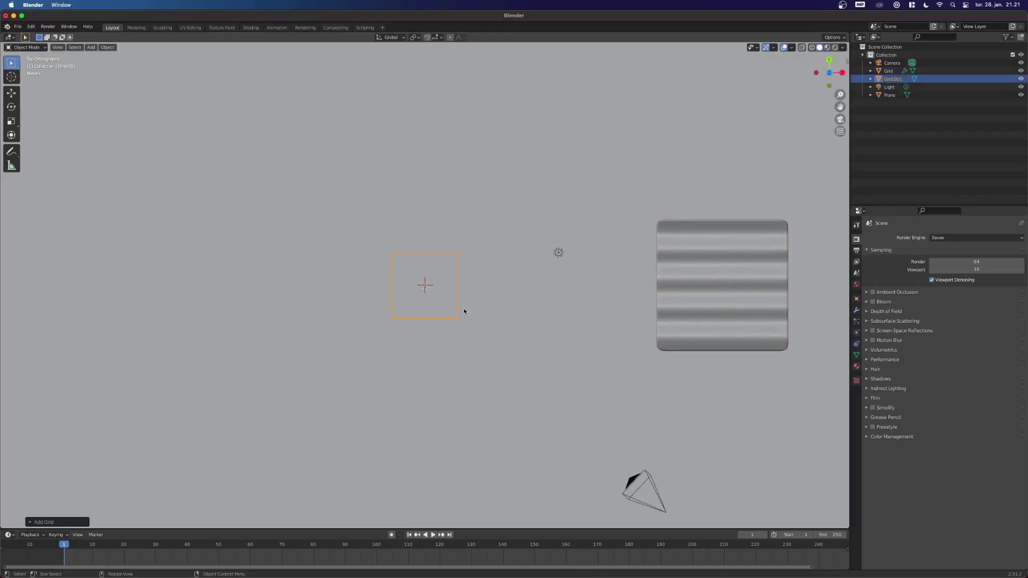
Turn on X-ray display and hide the large ground plane.
{"action": "left_click", "coordinate": [801, 47]}
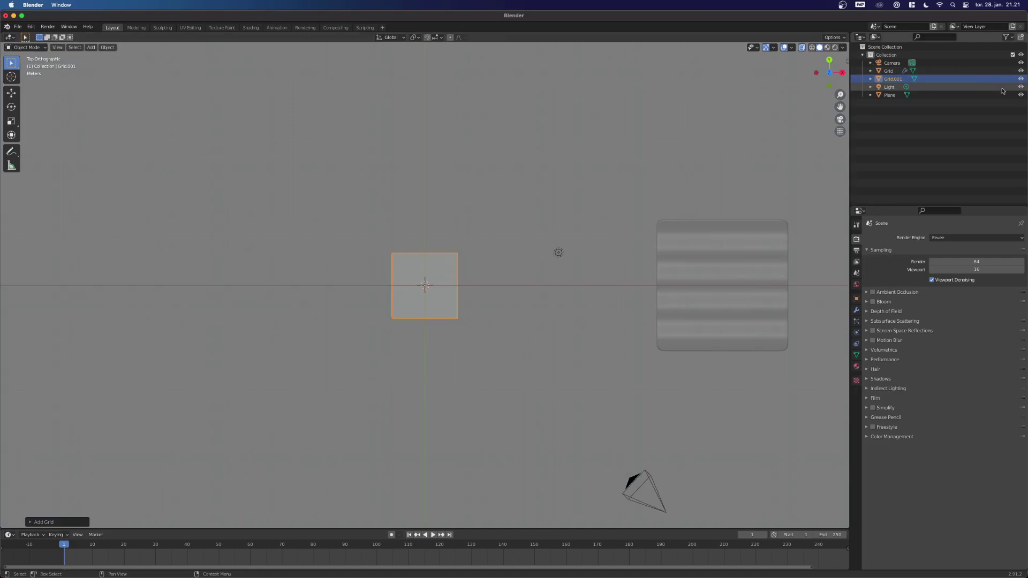
{"action": "left_click", "coordinate": [1021, 95]}
{"action": "scroll", "coordinate": [300, 391], "scroll_direction": "down", "scroll_amount": 1}
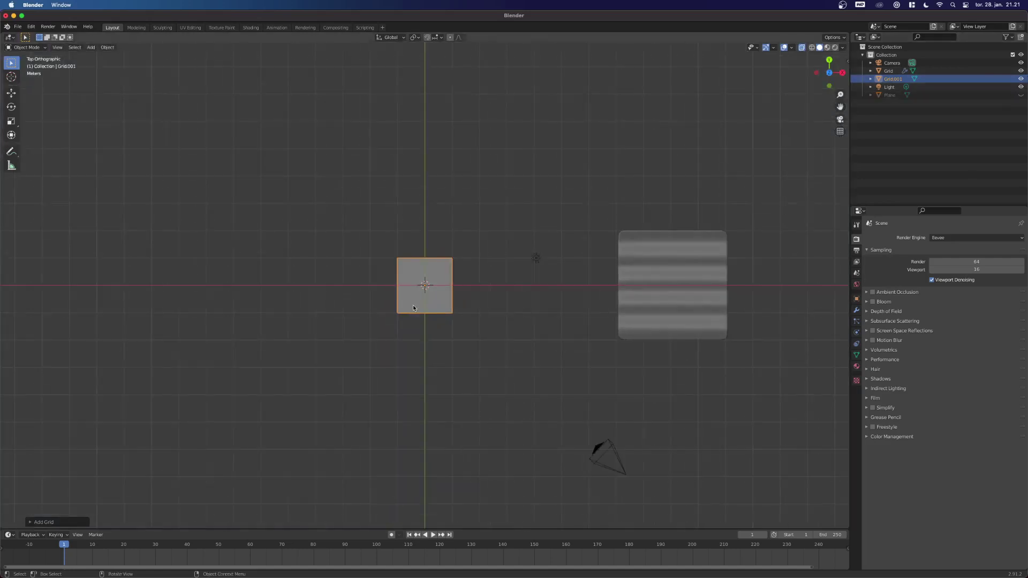
Scale the new grid by a factor of 2.
{"action": "scroll", "coordinate": [413, 307], "scroll_direction": "up", "scroll_amount": 3}
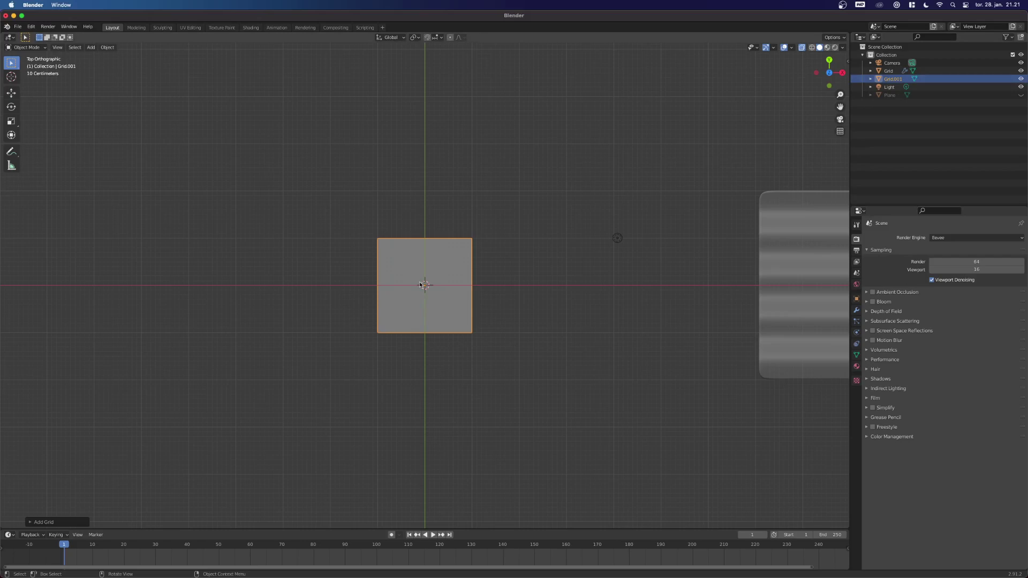
{"action": "key", "text": "s"}
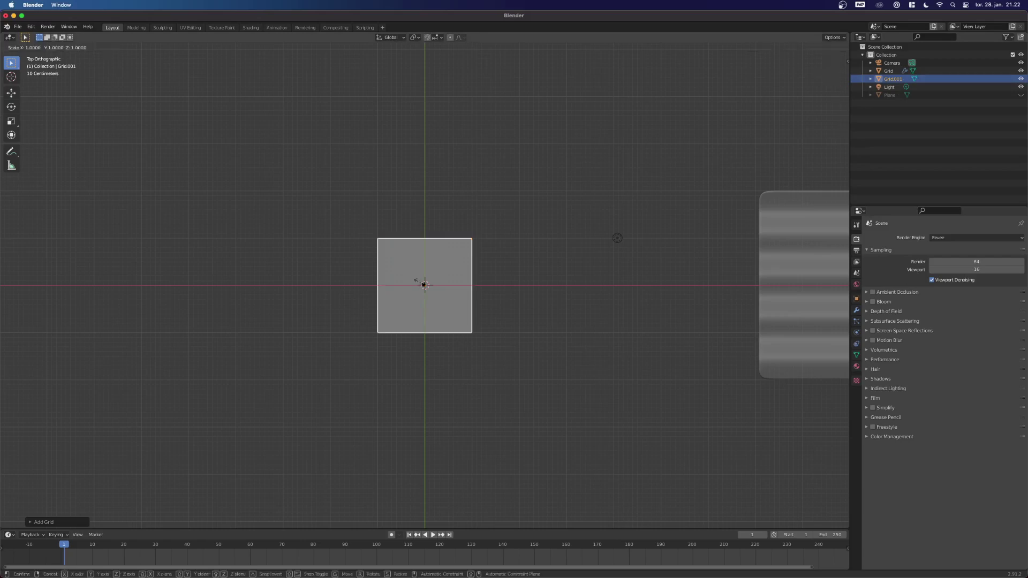
{"action": "key", "text": "2"}
{"action": "key", "text": "Return"}
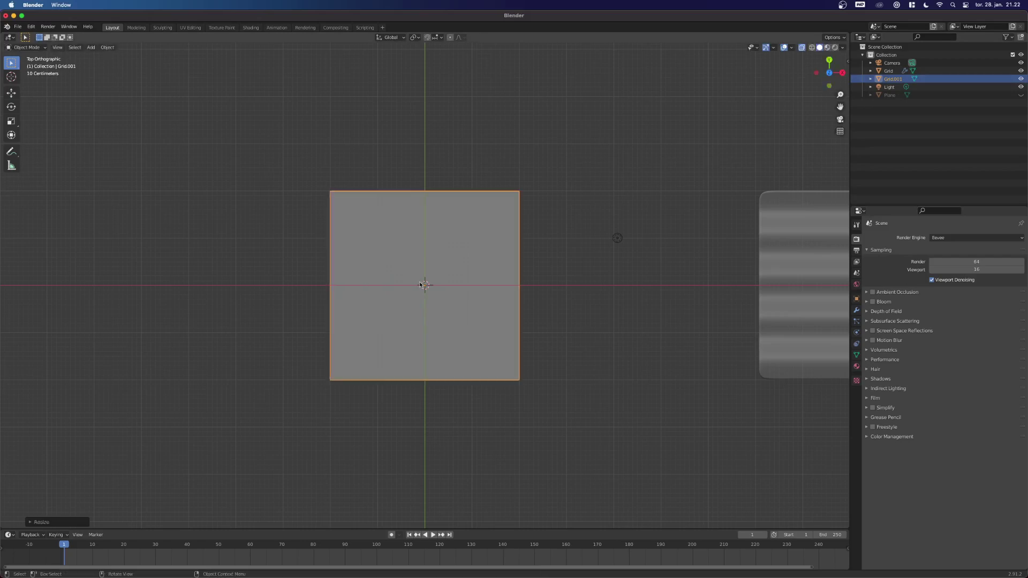
Open the new grid in Edit Mode with vertex selection active.
{"action": "key", "text": "Tab"}
{"action": "mouse_move", "coordinate": [335, 267]}
{"action": "middle_mouse_down"}
{"action": "mouse_move", "coordinate": [280, 216]}
{"action": "mouse_move", "coordinate": [574, 94]}
{"action": "middle_mouse_up"}
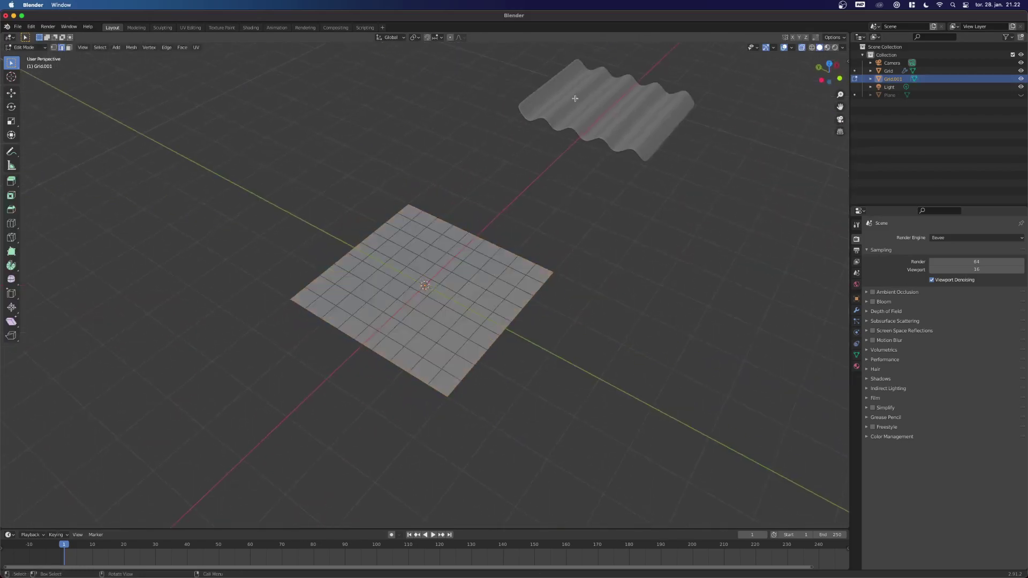
{"action": "scroll", "coordinate": [436, 300], "scroll_direction": "up", "scroll_amount": 2}
{"action": "scroll", "coordinate": [293, 326], "scroll_direction": "up", "scroll_amount": 2}
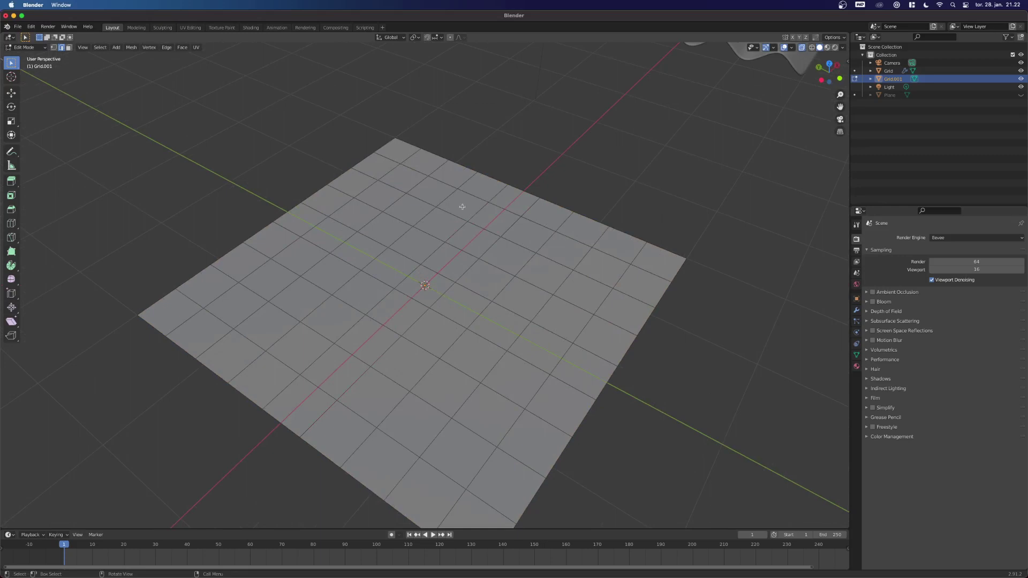
{"action": "scroll", "coordinate": [450, 304], "scroll_direction": "down", "scroll_amount": 1}
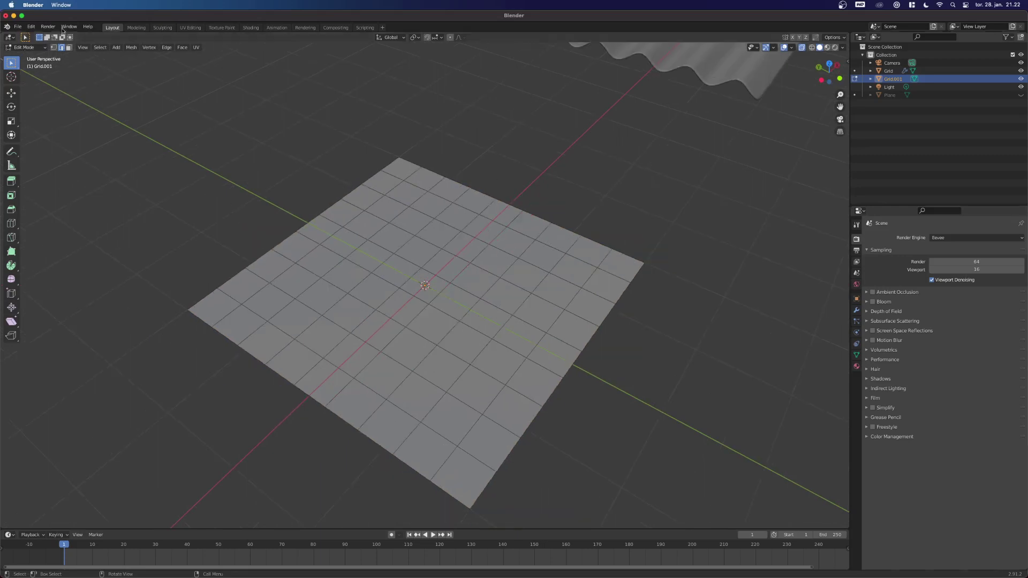
{"action": "left_click", "coordinate": [55, 48]}
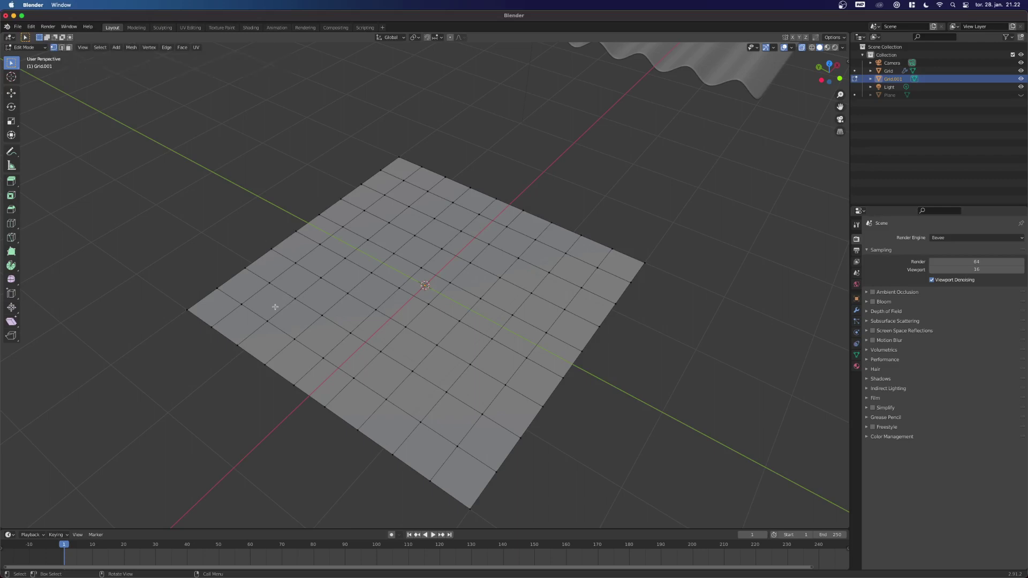
Select evenly spaced interior vertices of the new grid in staggered rows of three and two.
{"action": "left_click", "coordinate": [294, 298]}
{"action": "left_click", "coordinate": [383, 351], "text": "shift"}
{"action": "left_click", "coordinate": [483, 414], "text": "shift"}
{"action": "middle_click_drag", "start_coordinate": [484, 414], "coordinate": [360, 279]}
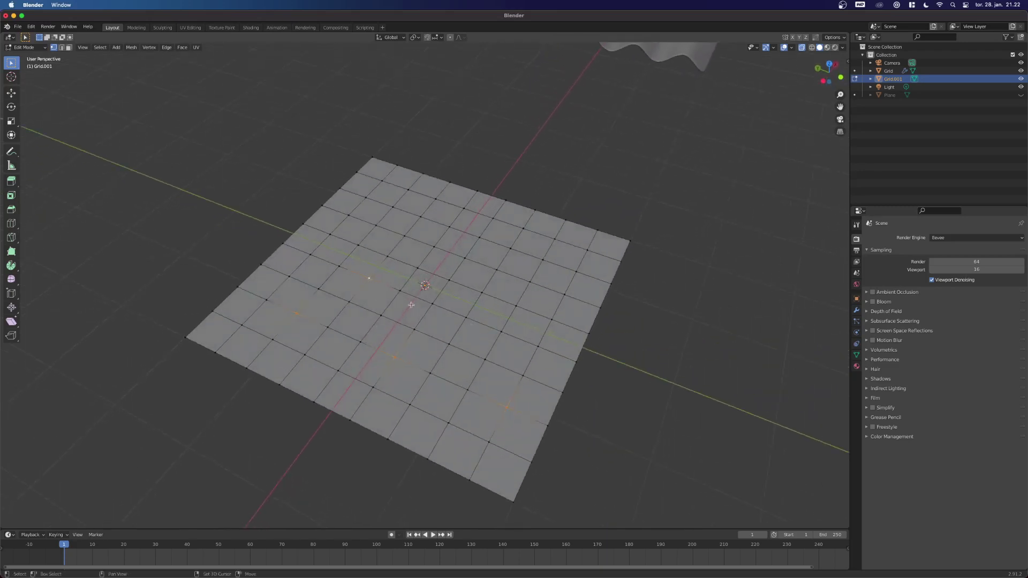
{"action": "left_click", "coordinate": [465, 320], "text": "shift"}
{"action": "left_click", "coordinate": [564, 296], "text": "shift"}
{"action": "left_click", "coordinate": [464, 260], "text": "shift"}
{"action": "middle_click_drag", "start_coordinate": [374, 225], "coordinate": [441, 201]}
{"action": "left_click", "coordinate": [459, 195], "text": "shift"}
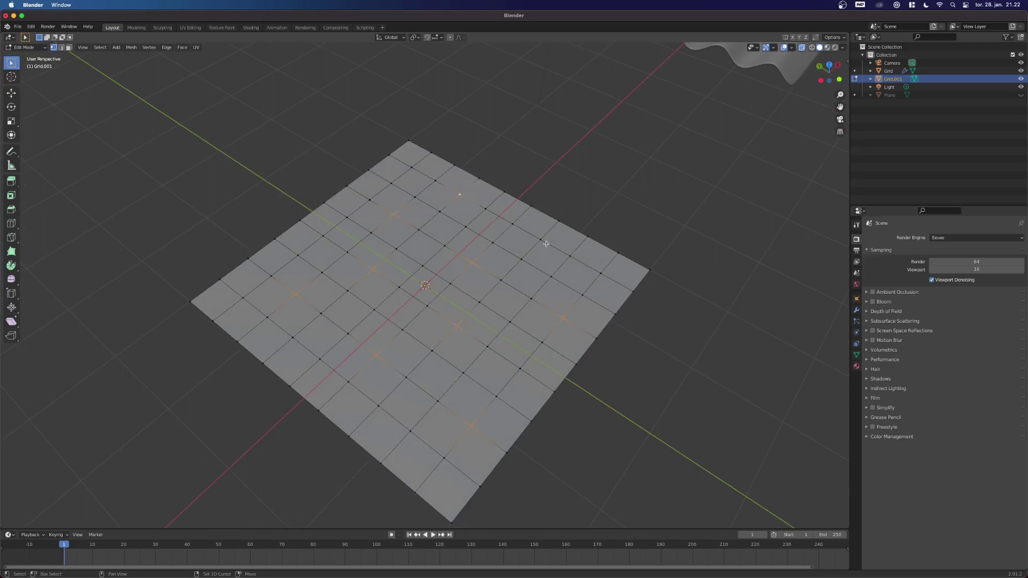
{"action": "mouse_move", "coordinate": [541, 242]}
{"action": "middle_mouse_down"}
{"action": "mouse_move", "coordinate": [500, 287]}
{"action": "mouse_move", "coordinate": [392, 323]}
{"action": "mouse_move", "coordinate": [356, 300]}
{"action": "mouse_move", "coordinate": [420, 305]}
{"action": "mouse_move", "coordinate": [419, 314]}
{"action": "middle_mouse_up"}
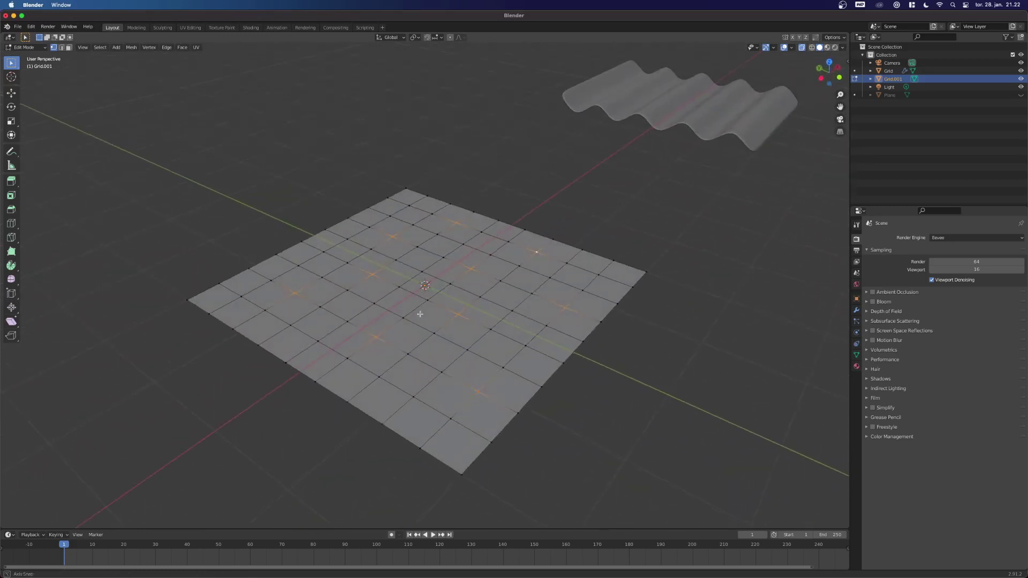
Raise the selected staggered vertices of the grid along Z to form tall pointed peaks.
{"action": "key", "text": "g"}
{"action": "key", "text": "z"}
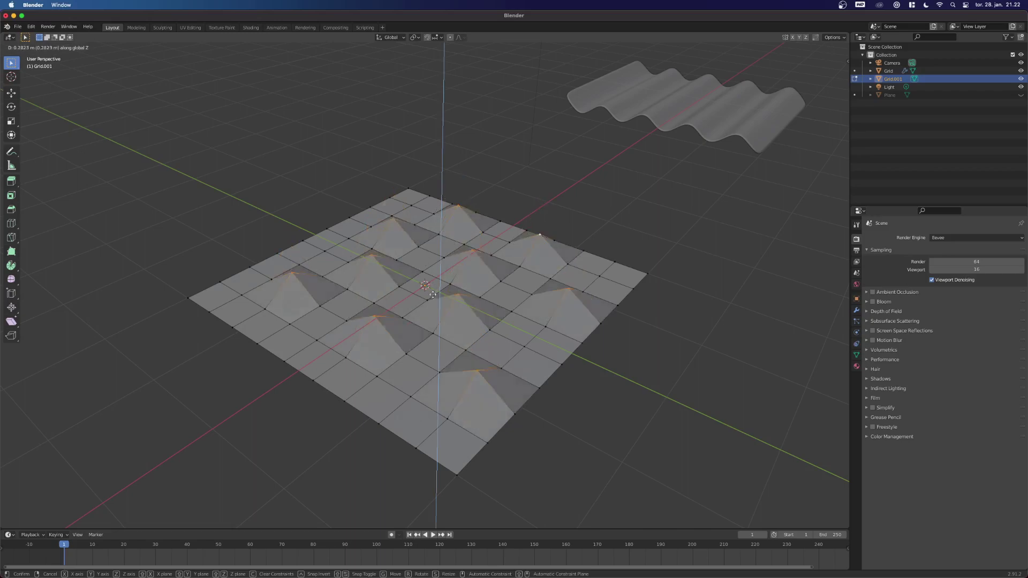
{"action": "left_click", "coordinate": [436, 263]}
{"action": "middle_click_drag", "start_coordinate": [436, 264], "coordinate": [364, 225]}
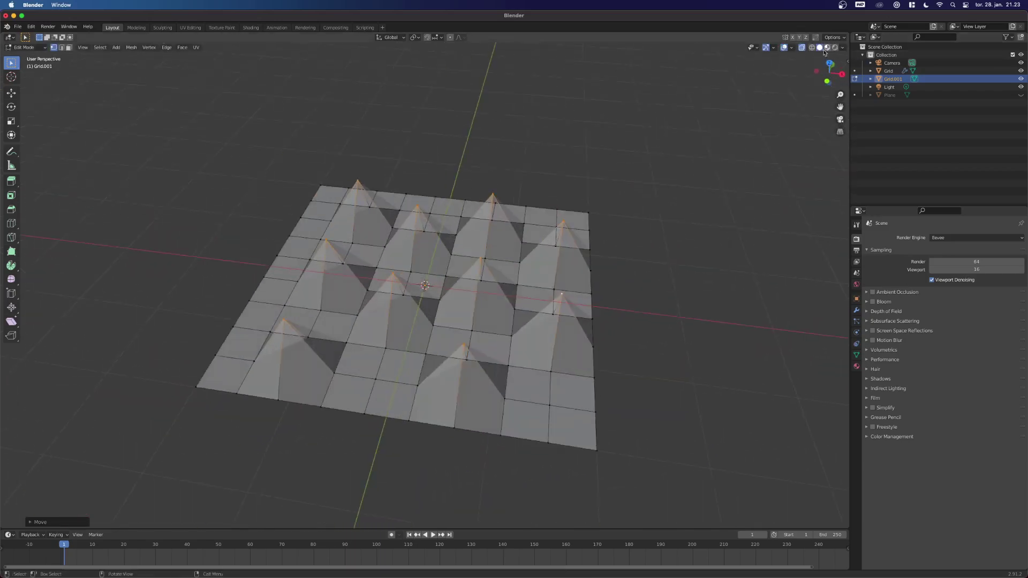
Turn off X-ray display and inspect the raised peaks of the grid.
{"action": "left_click", "coordinate": [801, 47]}
{"action": "middle_click_drag", "start_coordinate": [535, 142], "coordinate": [571, 175]}
{"action": "middle_click_drag", "start_coordinate": [409, 296], "coordinate": [454, 281]}
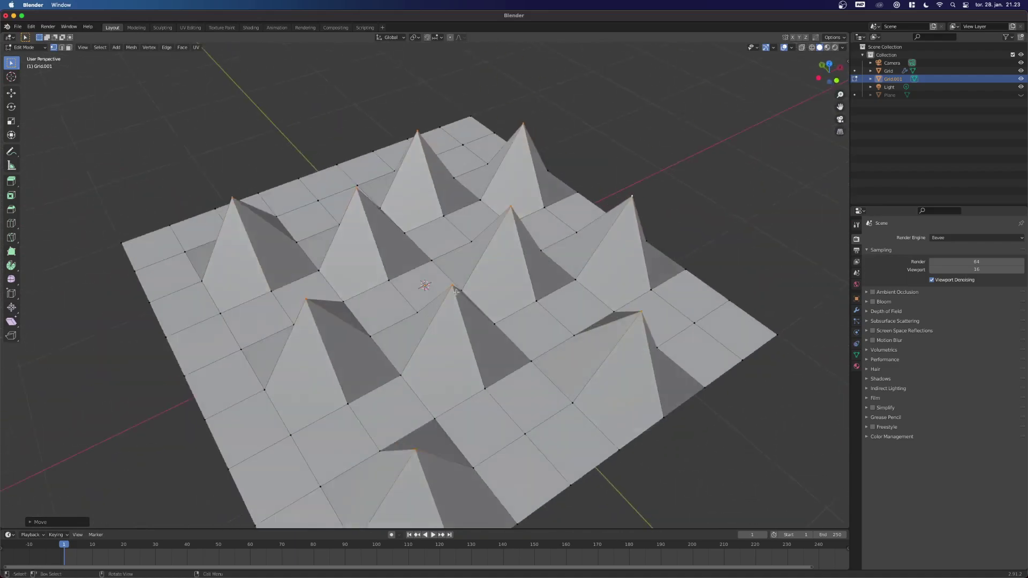
{"action": "scroll", "coordinate": [455, 280], "scroll_direction": "up", "scroll_amount": 3}
{"action": "scroll", "coordinate": [407, 246], "scroll_direction": "down", "scroll_amount": 8}
{"action": "middle_click_drag", "start_coordinate": [356, 210], "coordinate": [331, 213]}
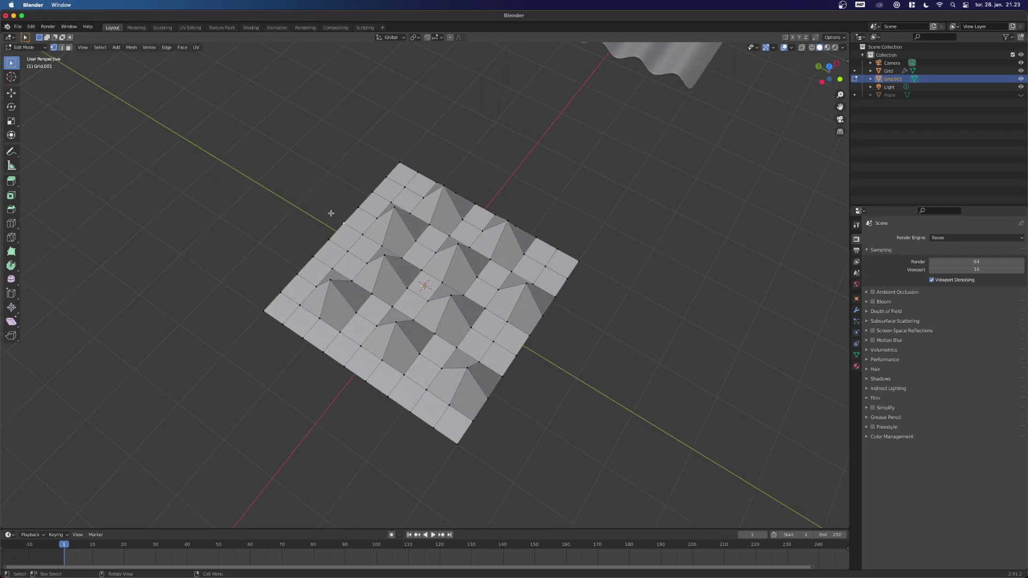
Return the peaked grid to Object Mode and add a Subdivision Surface modifier with viewport level 3.
{"action": "key", "text": "Tab"}
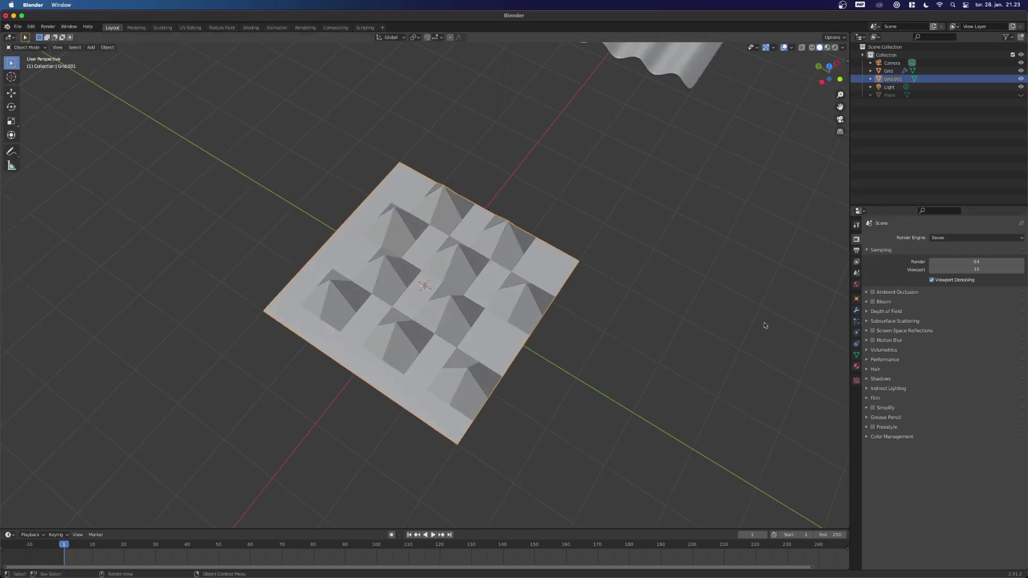
{"action": "left_click", "coordinate": [856, 310]}
{"action": "left_click", "coordinate": [887, 238]}
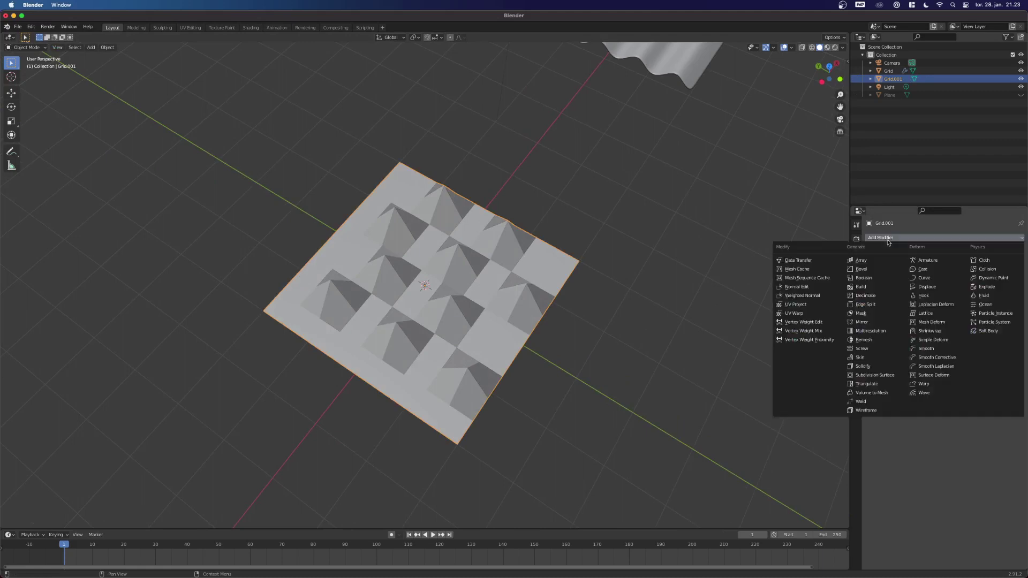
{"action": "left_click", "coordinate": [874, 375]}
{"action": "mouse_move", "coordinate": [428, 322]}
{"action": "middle_mouse_down"}
{"action": "mouse_move", "coordinate": [512, 361]}
{"action": "mouse_move", "coordinate": [537, 353]}
{"action": "mouse_move", "coordinate": [551, 379]}
{"action": "middle_mouse_up"}
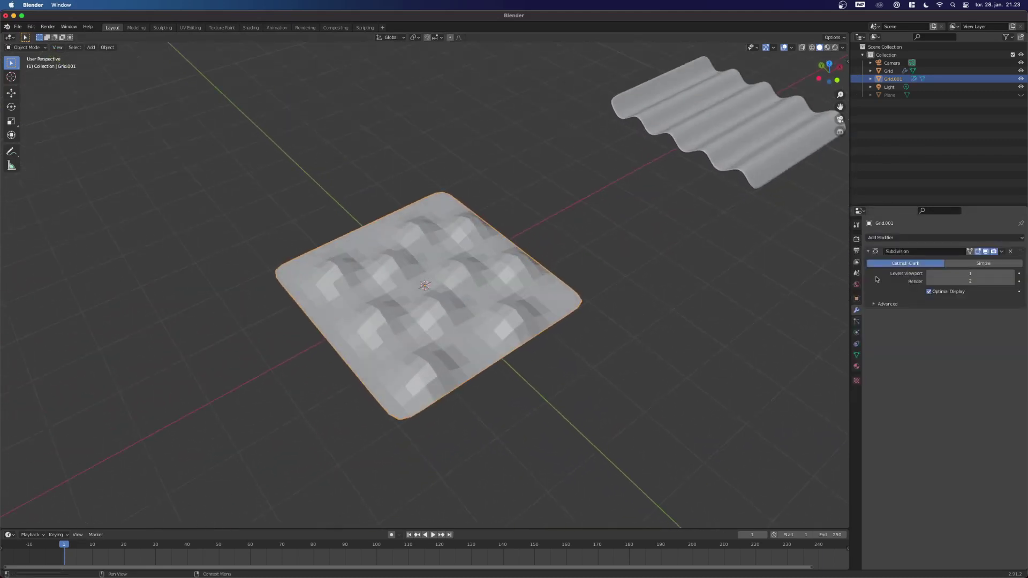
{"action": "left_click", "coordinate": [990, 272]}
{"action": "type", "text": "3"}
{"action": "key", "text": "Return"}
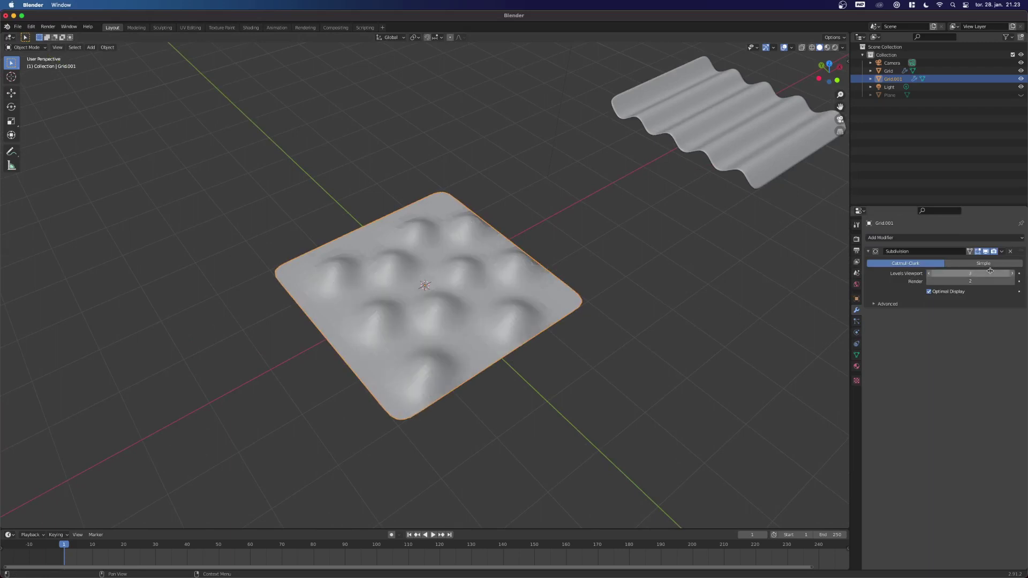
{"action": "mouse_move", "coordinate": [541, 342]}
{"action": "middle_mouse_down"}
{"action": "mouse_move", "coordinate": [570, 359]}
{"action": "mouse_move", "coordinate": [821, 249]}
{"action": "middle_mouse_up"}
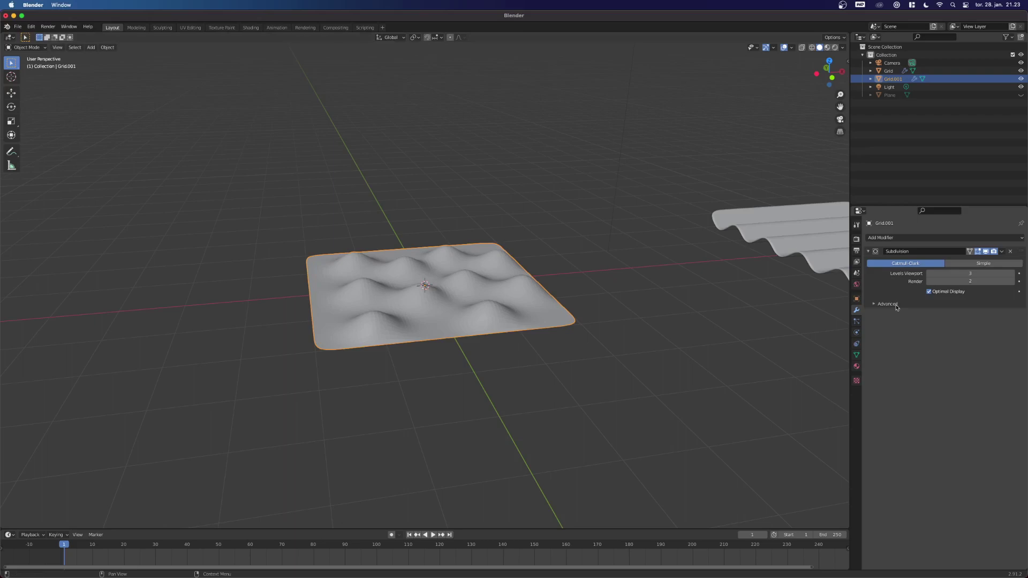
Add a Solidify modifier to the bumpy grid to give it thickness.
{"action": "left_click", "coordinate": [892, 238]}
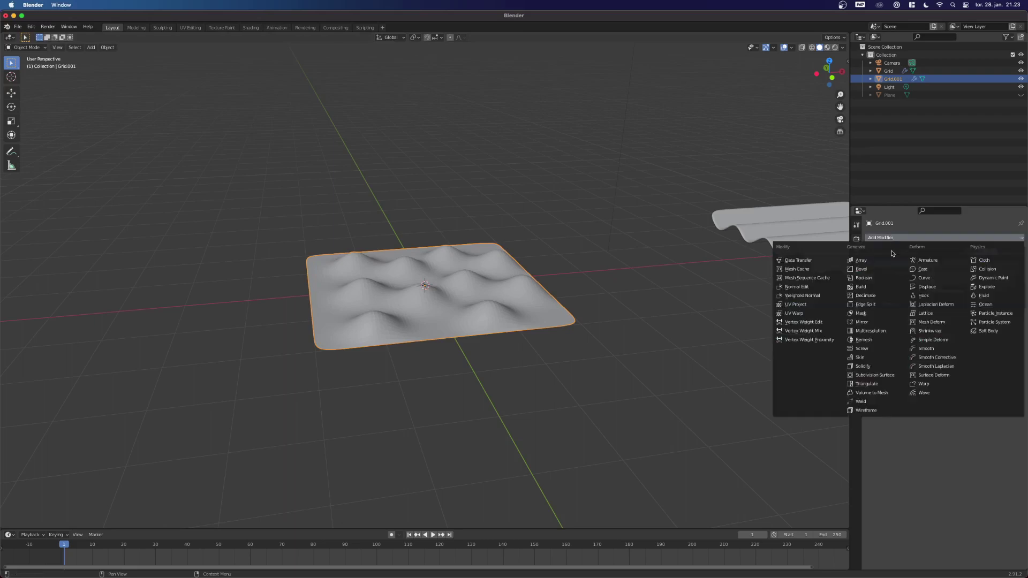
{"action": "left_click", "coordinate": [862, 367]}
{"action": "left_click", "coordinate": [510, 404]}
{"action": "middle_click_drag", "start_coordinate": [510, 404], "coordinate": [460, 410]}
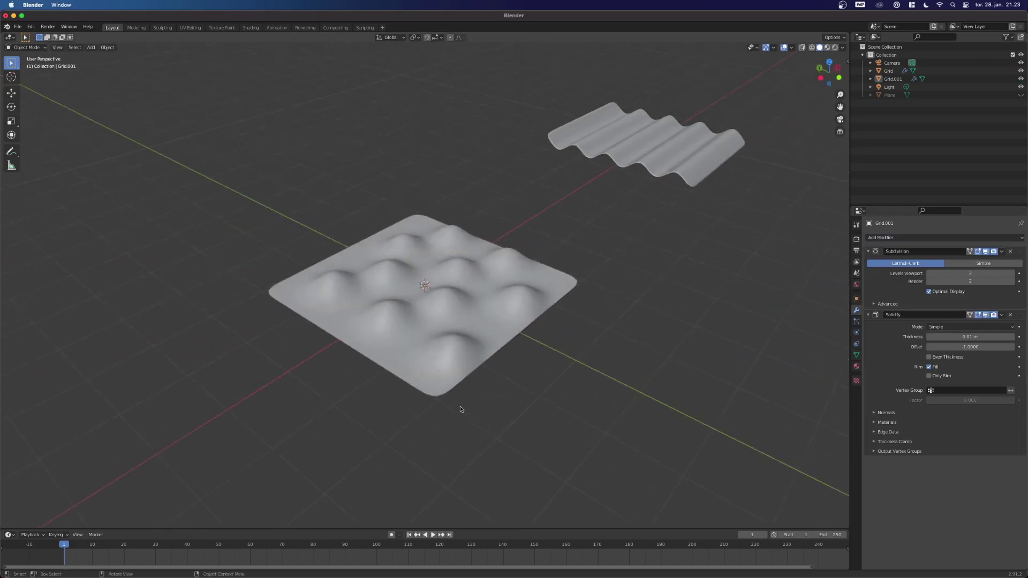
Select the bumpy grid, apply smooth shading and inspect its surface.
{"action": "left_click", "coordinate": [444, 298]}
{"action": "right_click", "coordinate": [443, 299]}
{"action": "left_click", "coordinate": [443, 297]}
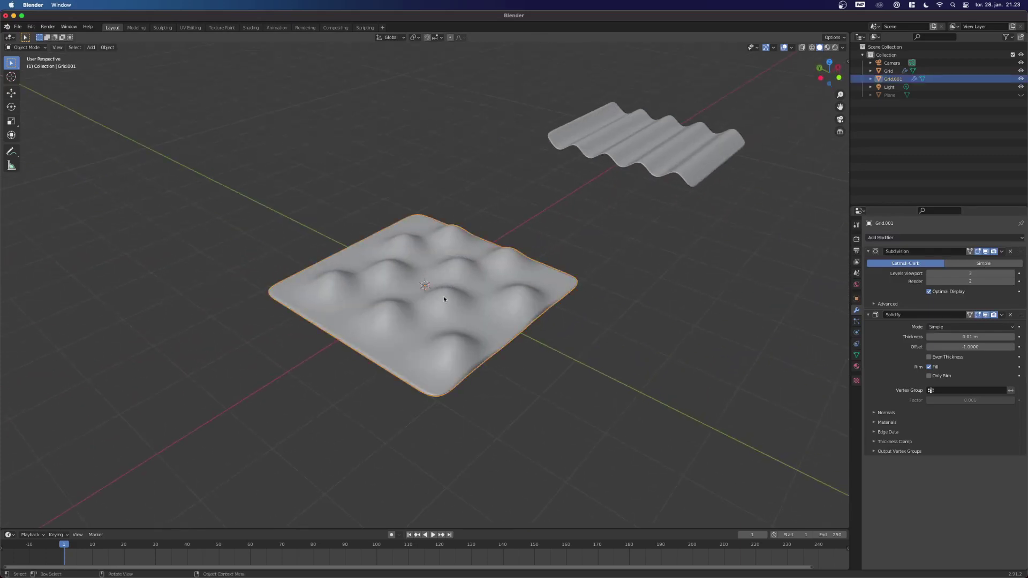
{"action": "scroll", "coordinate": [463, 339], "scroll_direction": "down", "scroll_amount": 3}
{"action": "scroll", "coordinate": [462, 339], "scroll_direction": "up", "scroll_amount": 5}
{"action": "scroll", "coordinate": [461, 339], "scroll_direction": "up", "scroll_amount": 2}
{"action": "middle_click_drag", "start_coordinate": [461, 340], "coordinate": [458, 374]}
{"action": "scroll", "coordinate": [458, 374], "scroll_direction": "up", "scroll_amount": 3}
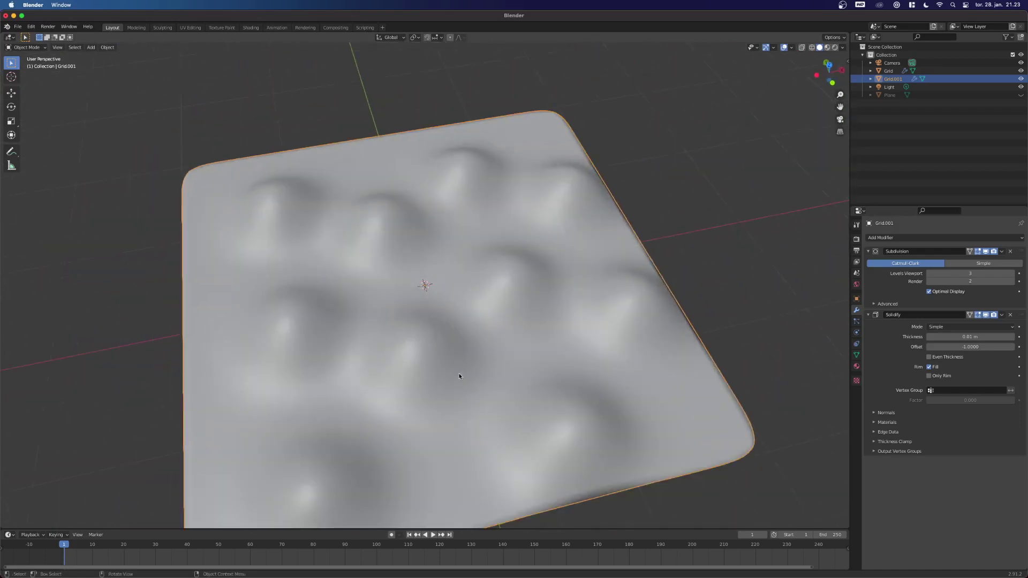
{"action": "scroll", "coordinate": [459, 374], "scroll_direction": "down", "scroll_amount": 9}
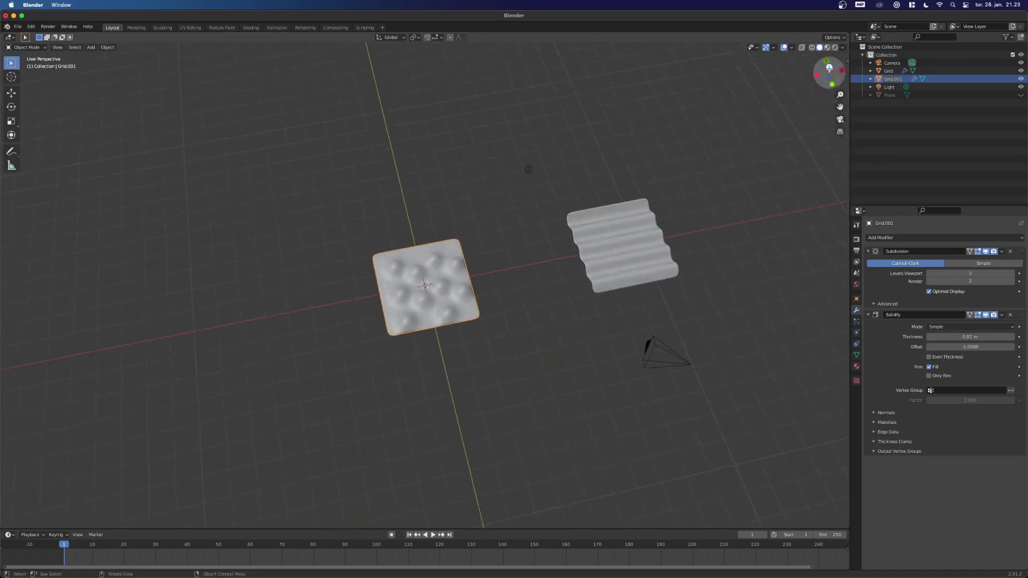
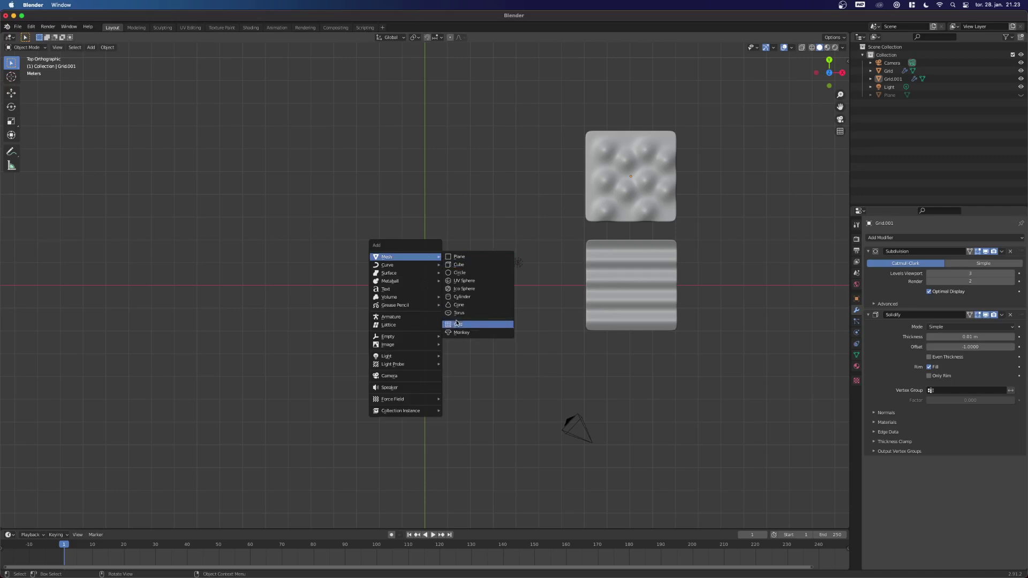
Add another mesh grid at the world origin and scale it by a factor of 2.
{"action": "left_click", "coordinate": [458, 324]}
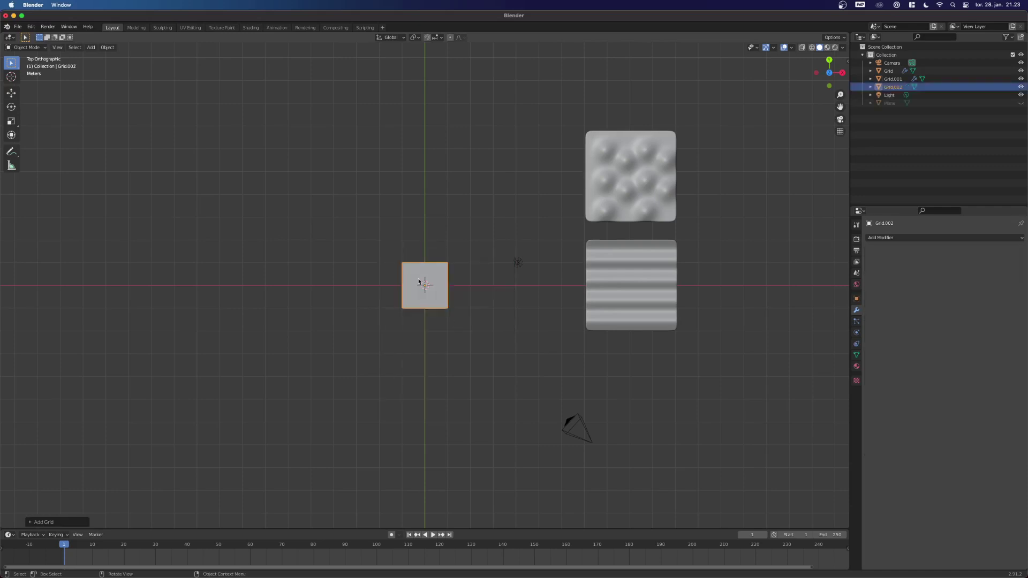
{"action": "key", "text": "s"}
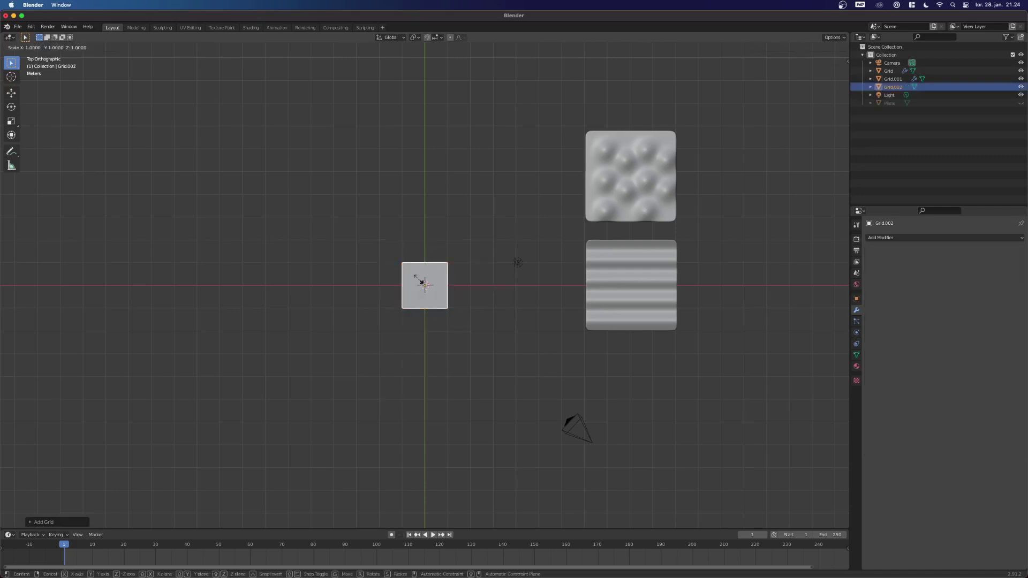
{"action": "key", "text": "2"}
{"action": "key", "text": "Return"}
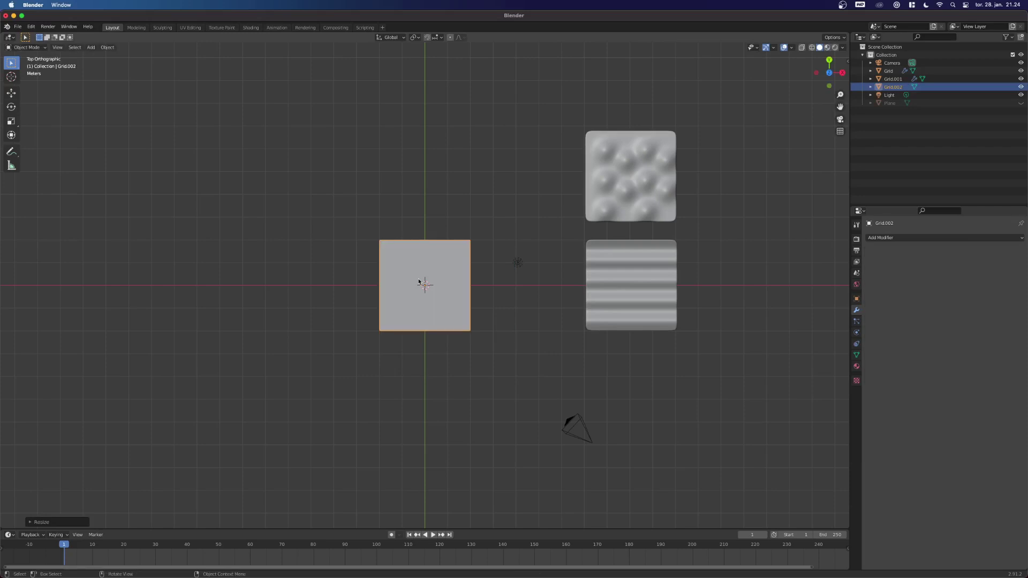
Open the new grid in Edit Mode with face selection and select two separate interior faces near opposite edges.
{"action": "key", "text": "Tab"}
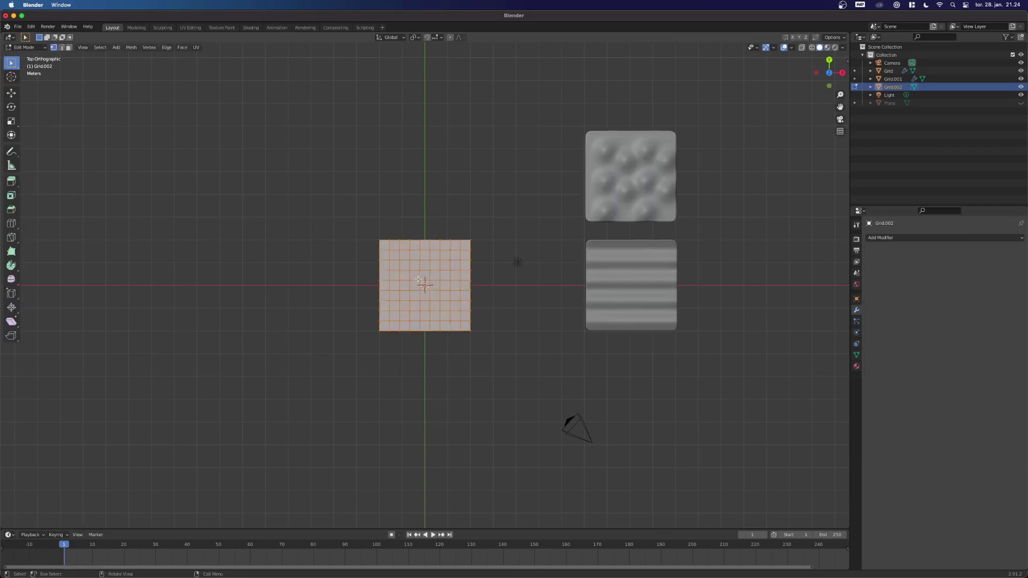
{"action": "mouse_move", "coordinate": [378, 292]}
{"action": "middle_mouse_down"}
{"action": "mouse_move", "coordinate": [386, 246]}
{"action": "mouse_move", "coordinate": [381, 277]}
{"action": "middle_mouse_up"}
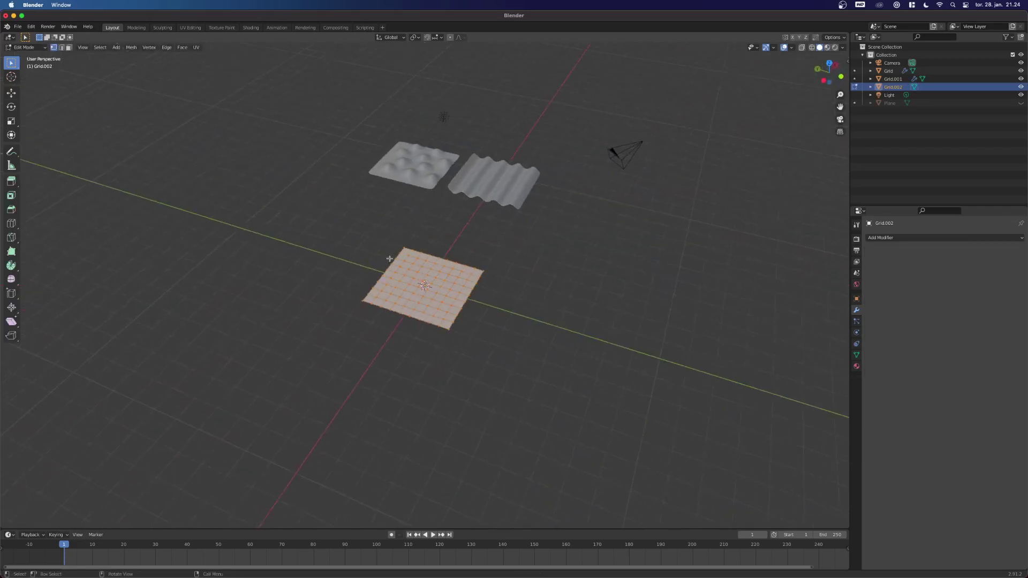
{"action": "scroll", "coordinate": [367, 296], "scroll_direction": "up", "scroll_amount": 3}
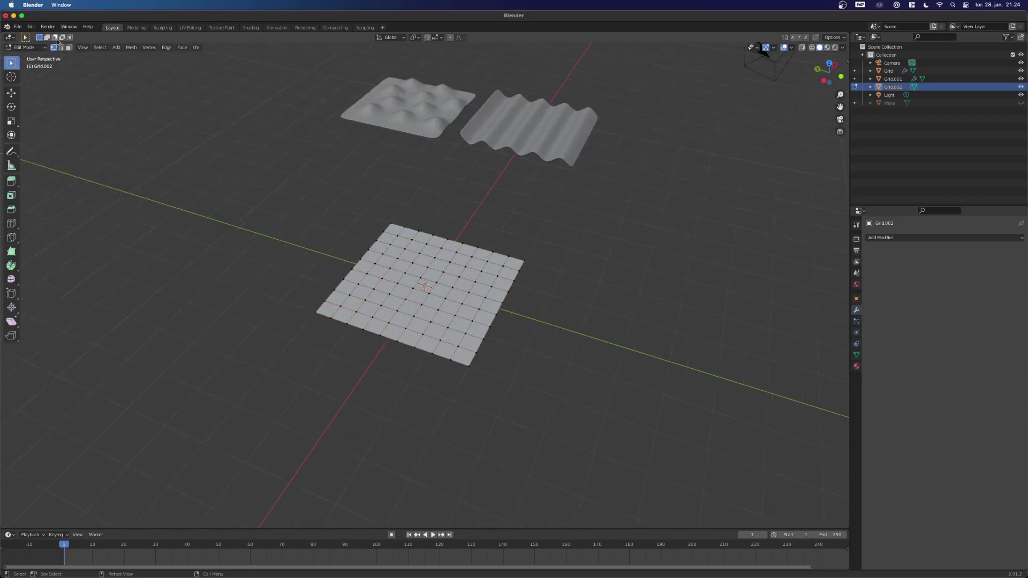
{"action": "middle_click_drag", "start_coordinate": [227, 202], "coordinate": [299, 240]}
{"action": "scroll", "coordinate": [421, 300], "scroll_direction": "up", "scroll_amount": 4}
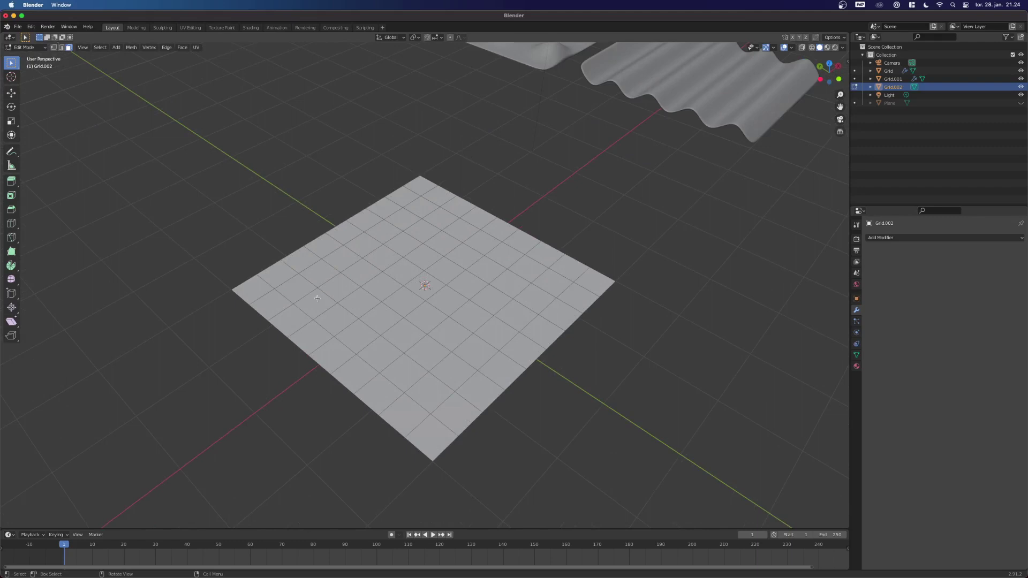
{"action": "left_click", "coordinate": [344, 284]}
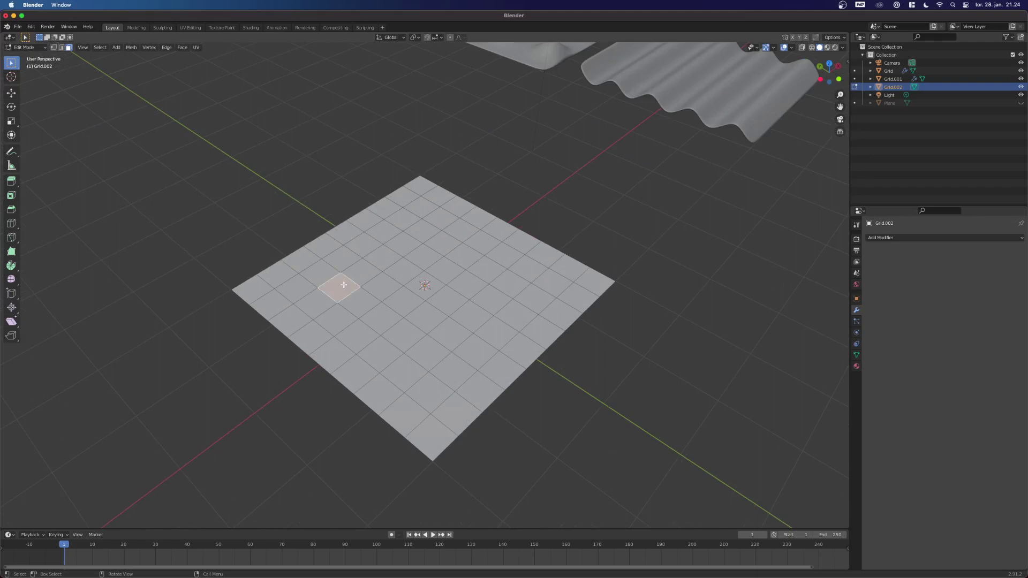
{"action": "left_click", "coordinate": [504, 284], "text": "shift"}
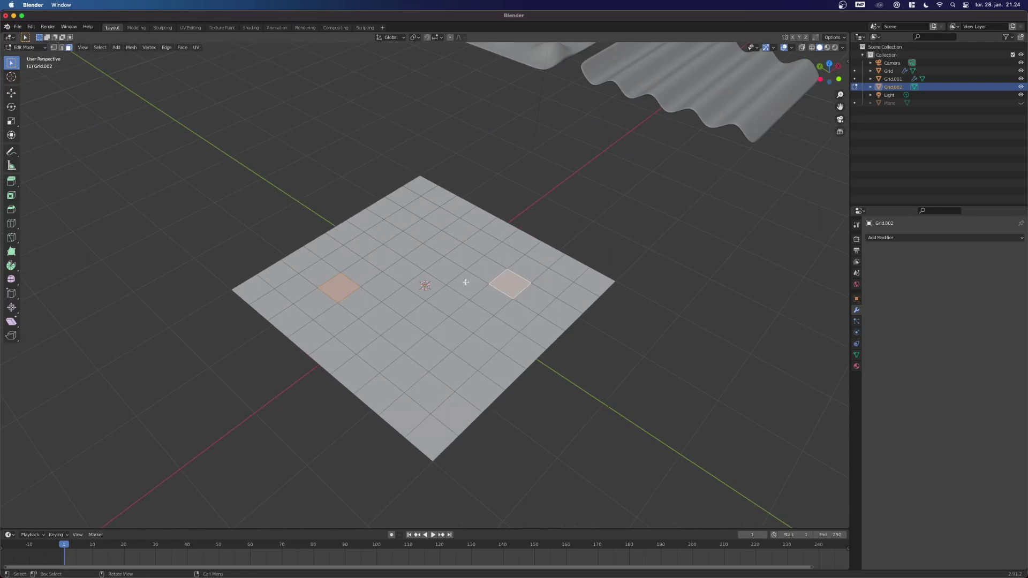
Extrude the two selected faces upward into tall columns and clear the selection.
{"action": "key", "text": "e"}
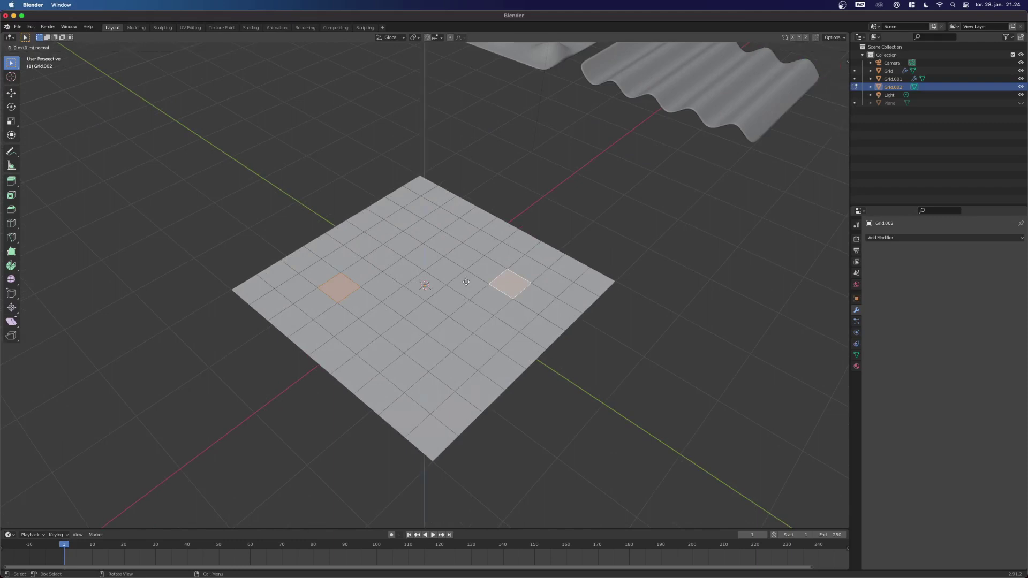
{"action": "key", "text": "z"}
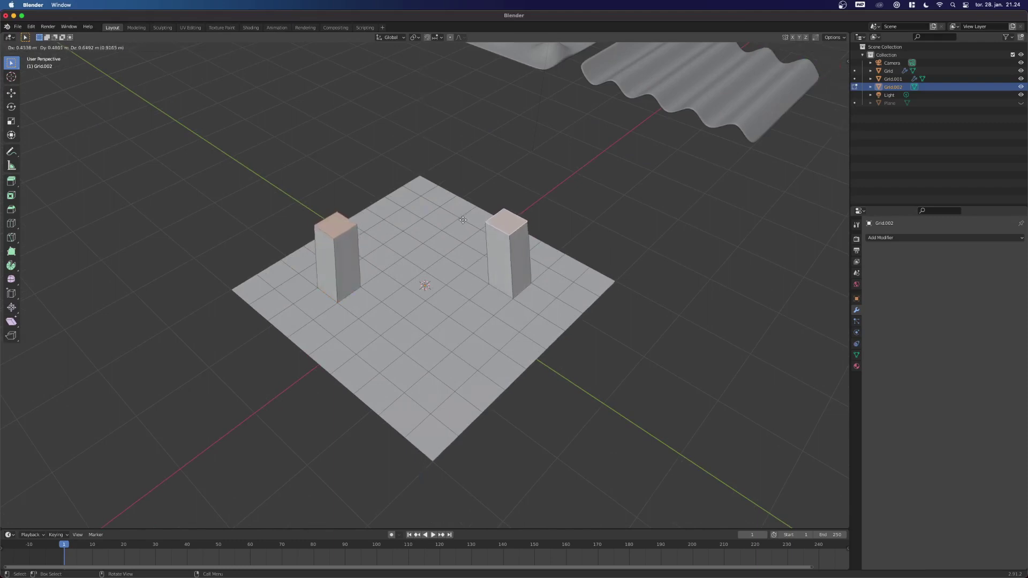
{"action": "left_click", "coordinate": [461, 212]}
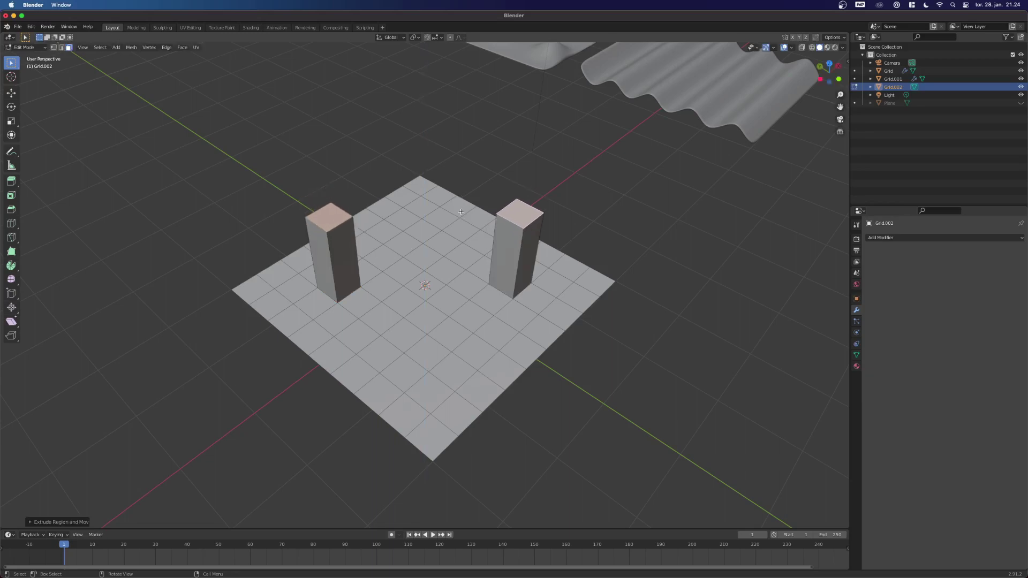
{"action": "middle_click_drag", "start_coordinate": [461, 211], "coordinate": [326, 237]}
{"action": "left_click", "coordinate": [235, 206]}
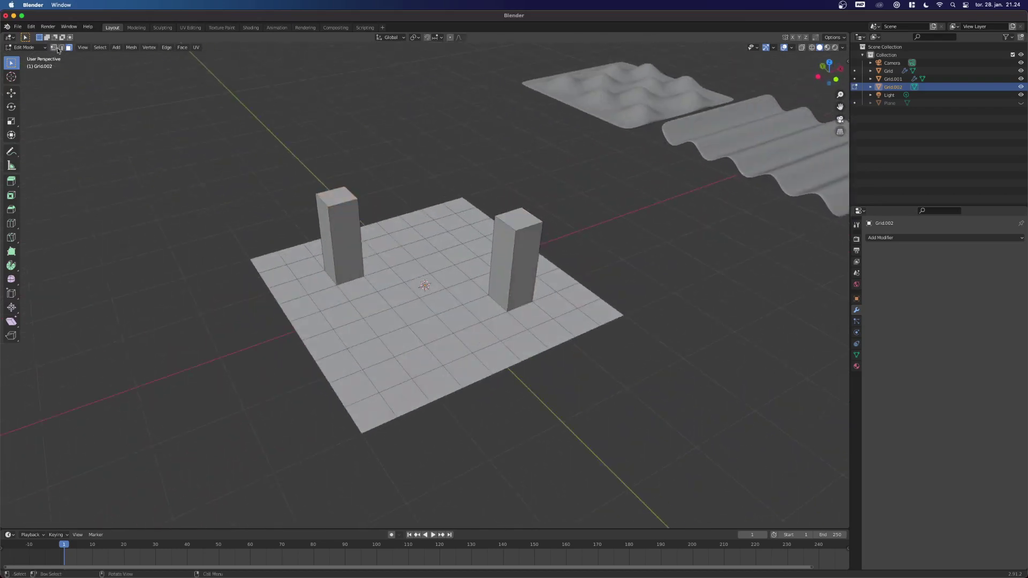
Switch to edge selection, select the base edges of one column and scale them outward into a wide foot.
{"action": "left_click", "coordinate": [54, 48]}
{"action": "scroll", "coordinate": [361, 285], "scroll_direction": "up", "scroll_amount": 3}
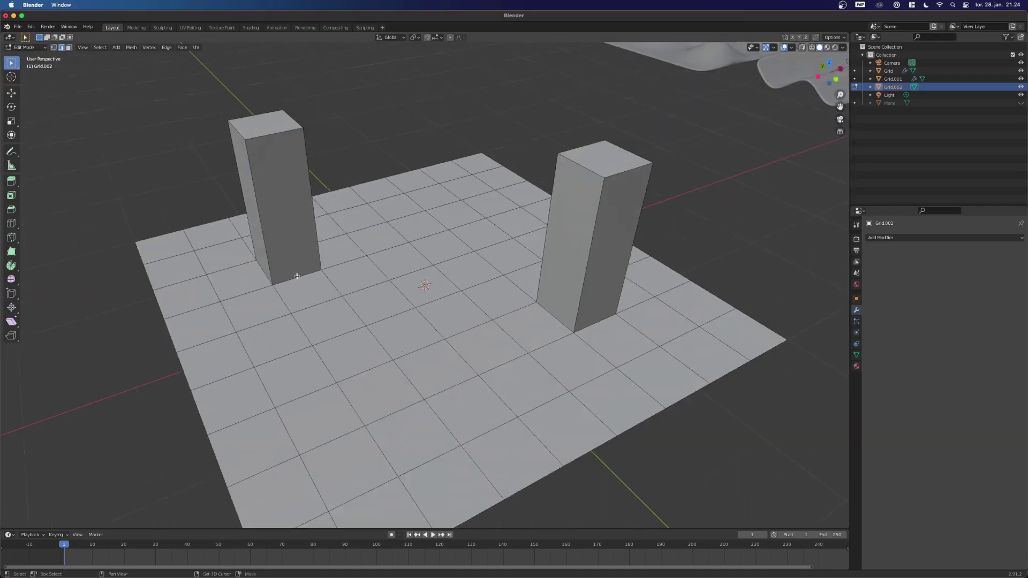
{"action": "mouse_move", "coordinate": [262, 271]}
{"action": "middle_mouse_down"}
{"action": "mouse_move", "coordinate": [376, 403]}
{"action": "mouse_move", "coordinate": [539, 333]}
{"action": "mouse_move", "coordinate": [439, 313]}
{"action": "mouse_move", "coordinate": [413, 319]}
{"action": "mouse_move", "coordinate": [434, 341]}
{"action": "middle_mouse_up"}
{"action": "left_click", "coordinate": [537, 332], "text": "shift"}
{"action": "scroll", "coordinate": [413, 319], "scroll_direction": "down", "scroll_amount": 4}
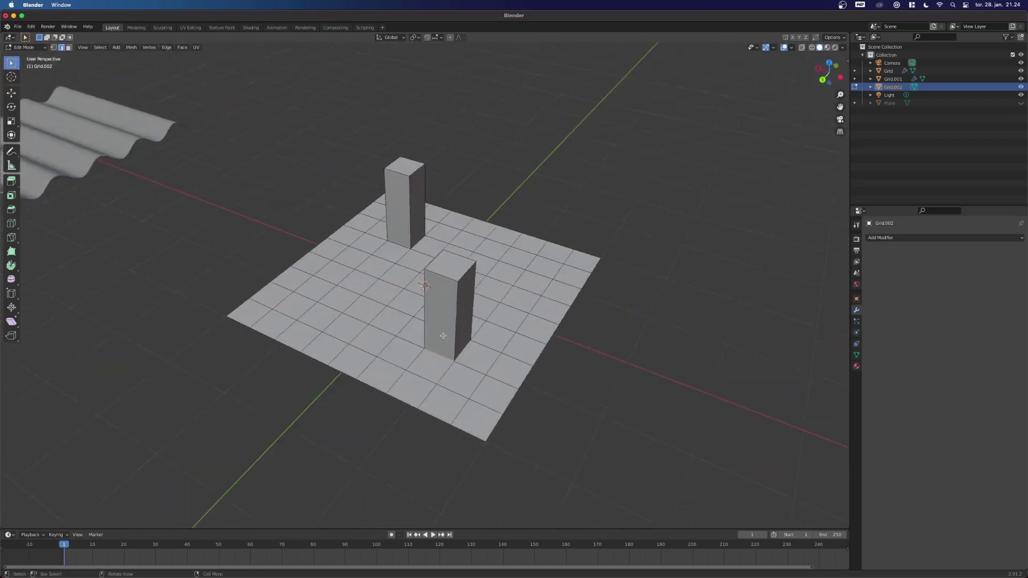
{"action": "scroll", "coordinate": [434, 341], "scroll_direction": "up", "scroll_amount": 5}
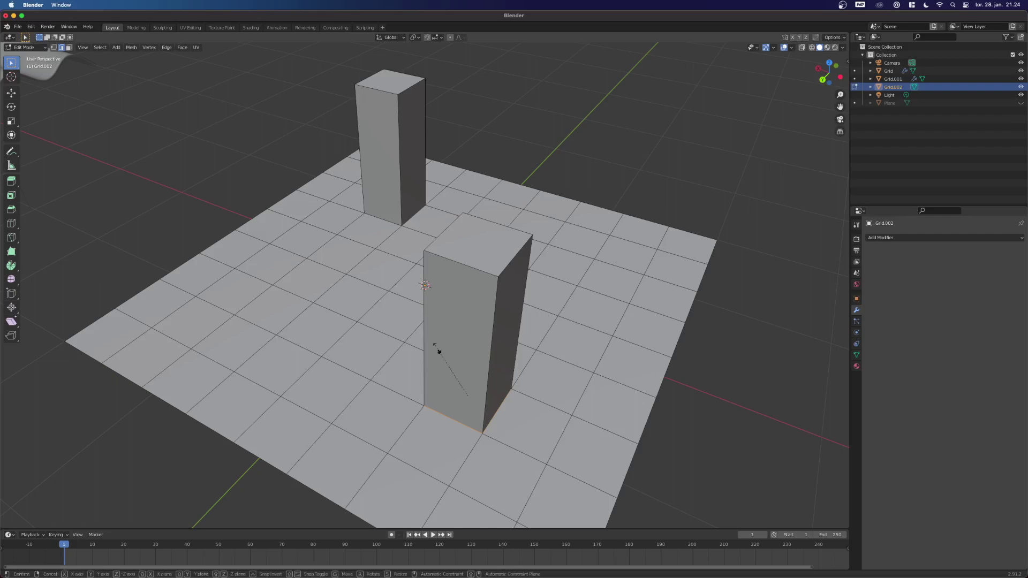
{"action": "key", "text": "s"}
{"action": "left_click", "coordinate": [353, 327]}
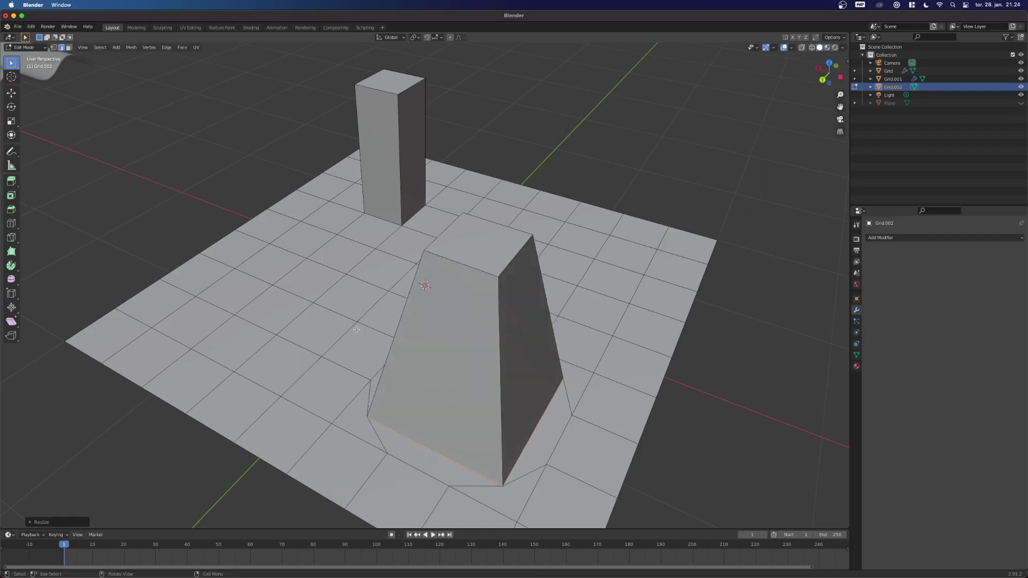
Select the base edges of the second, still straight column on the grid.
{"action": "middle_click_drag", "start_coordinate": [353, 328], "coordinate": [318, 289]}
{"action": "left_click", "coordinate": [298, 282]}
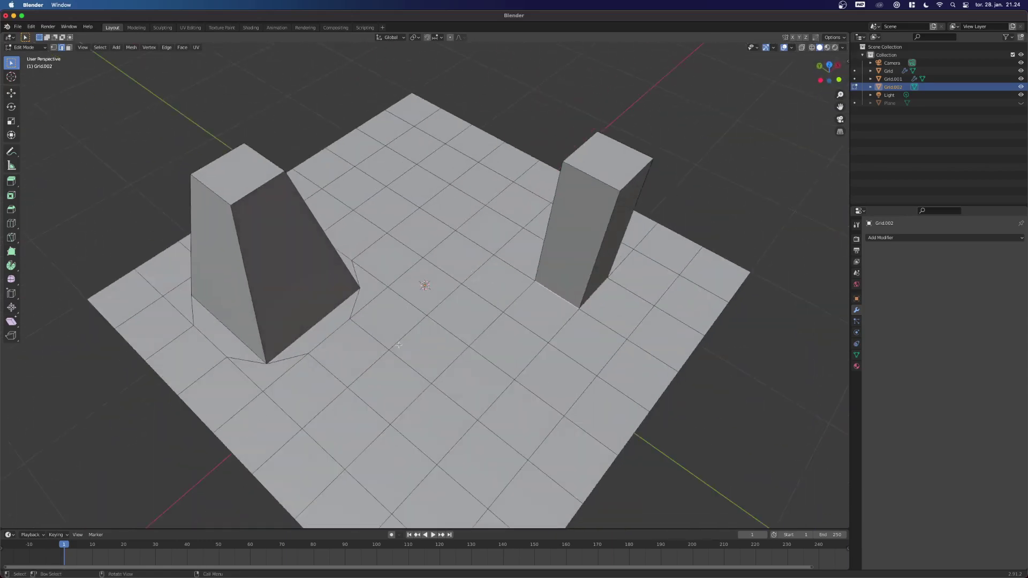
{"action": "scroll", "coordinate": [399, 345], "scroll_direction": "up", "scroll_amount": 2}
{"action": "scroll", "coordinate": [399, 345], "scroll_direction": "down", "scroll_amount": 6}
{"action": "middle_click_drag", "start_coordinate": [399, 345], "coordinate": [452, 325]}
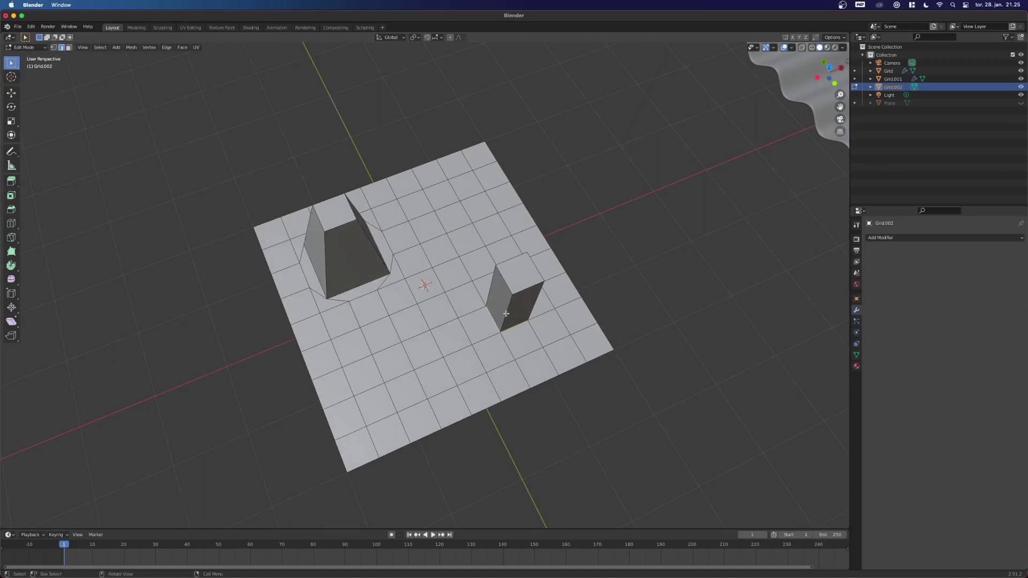
Try to scale the second column's selected base edges, and undo that scaling.
{"action": "key", "text": "s"}
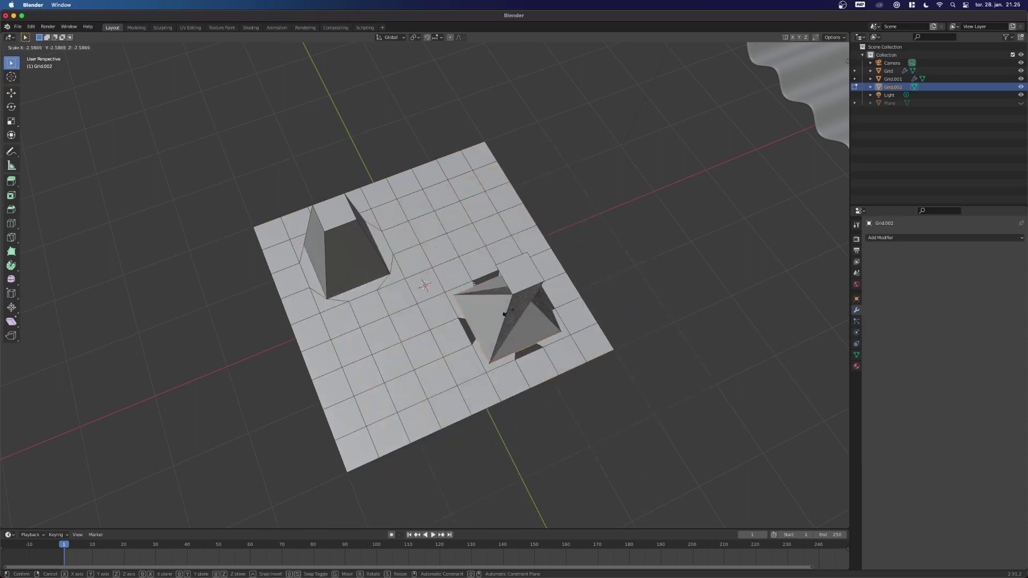
{"action": "left_click", "coordinate": [506, 314]}
{"action": "middle_click_drag", "start_coordinate": [506, 313], "coordinate": [483, 288]}
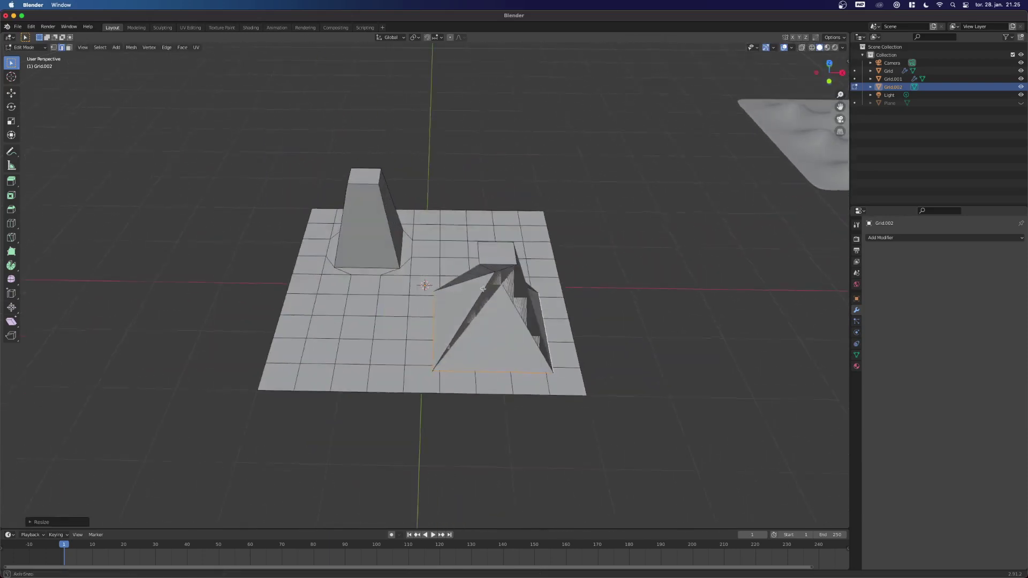
{"action": "key", "text": "ctrl+z"}
Scale the second column's base edges outward into a wide foot and clear the selection.
{"action": "scroll", "coordinate": [495, 324], "scroll_direction": "up", "scroll_amount": 4}
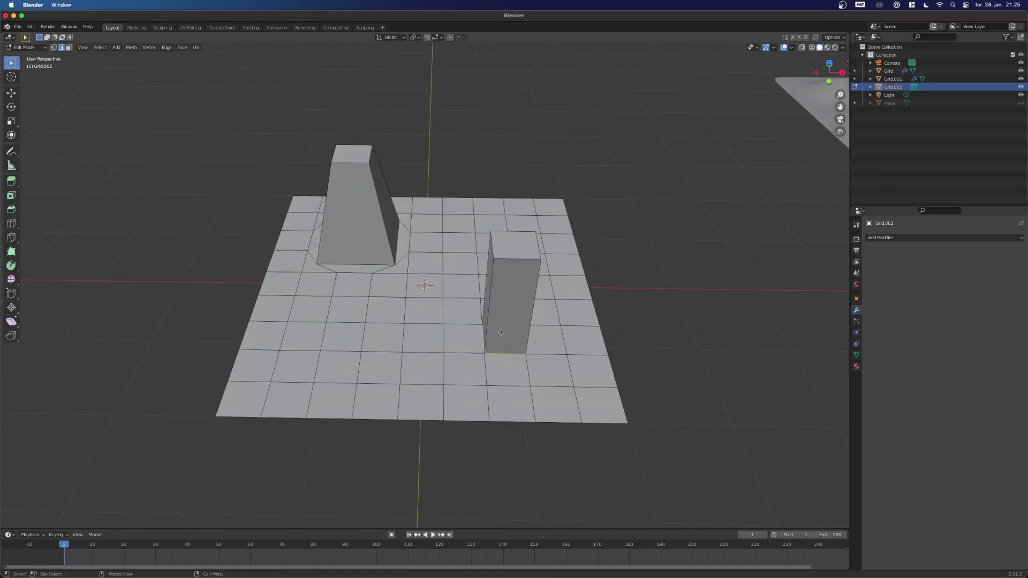
{"action": "key", "text": "s"}
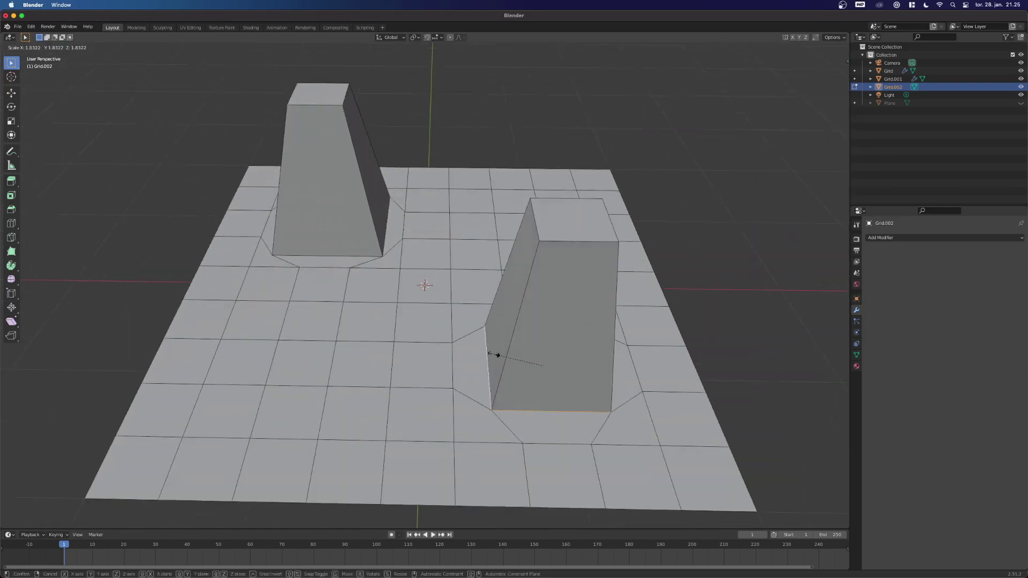
{"action": "left_click", "coordinate": [491, 356]}
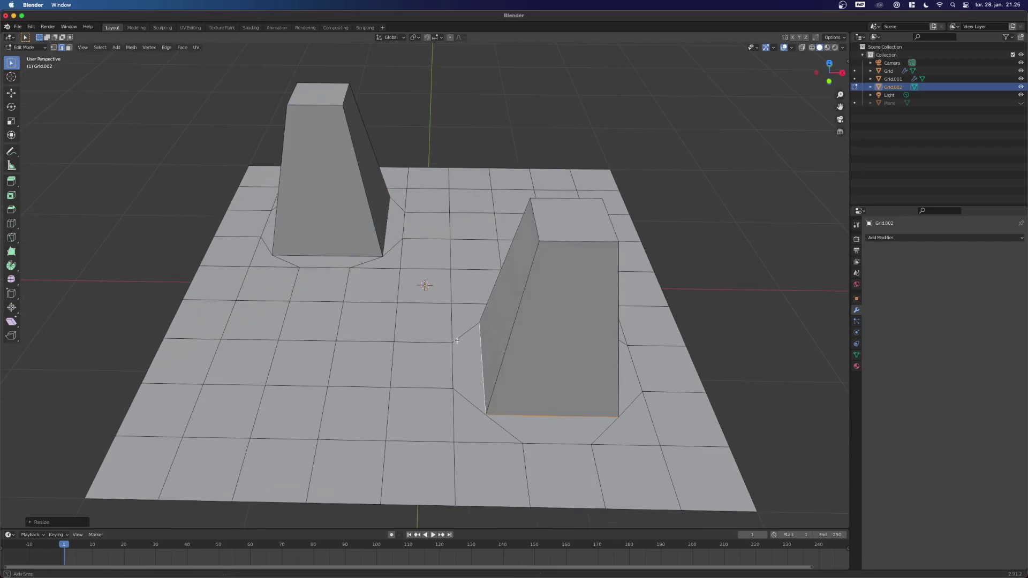
{"action": "mouse_move", "coordinate": [491, 355]}
{"action": "middle_mouse_down"}
{"action": "mouse_move", "coordinate": [512, 356]}
{"action": "mouse_move", "coordinate": [494, 344]}
{"action": "middle_mouse_up"}
{"action": "scroll", "coordinate": [461, 326], "scroll_direction": "down", "scroll_amount": 4}
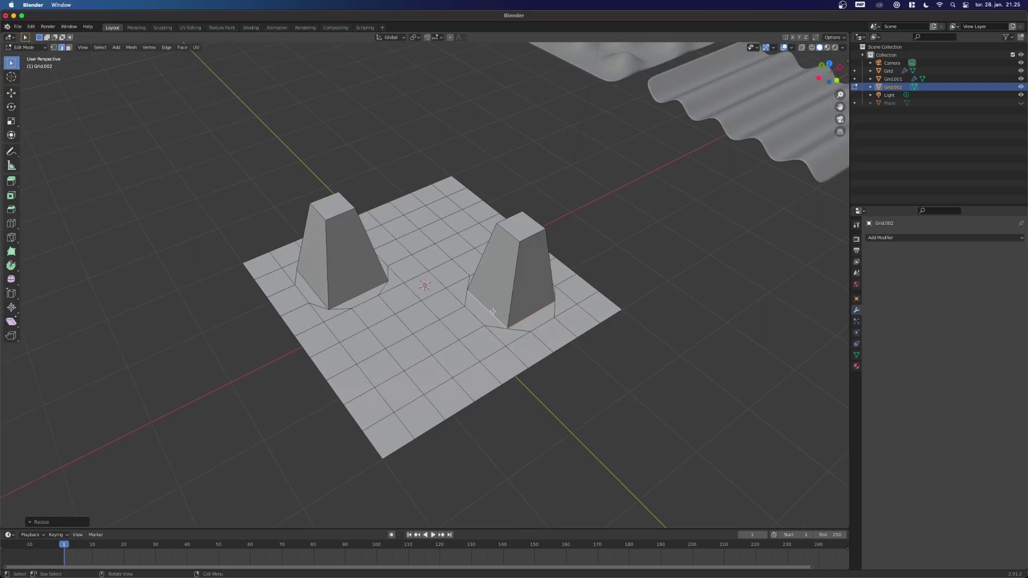
{"action": "left_click", "coordinate": [375, 188]}
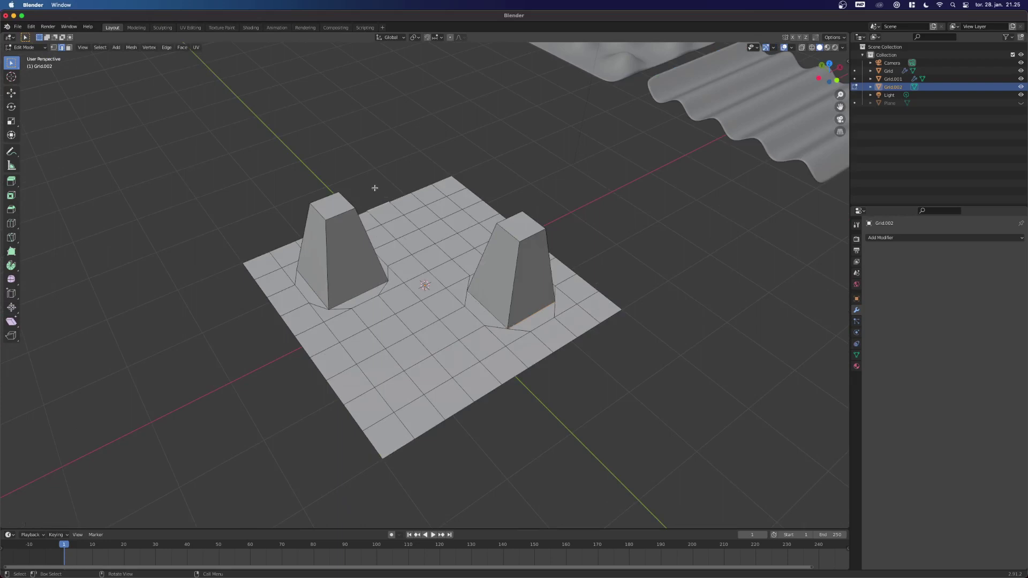
Switch to face selection, scale the top faces of both columns together to about 0.5, and clear the selection.
{"action": "left_click", "coordinate": [69, 48]}
{"action": "left_click", "coordinate": [345, 218]}
{"action": "left_click", "coordinate": [339, 211]}
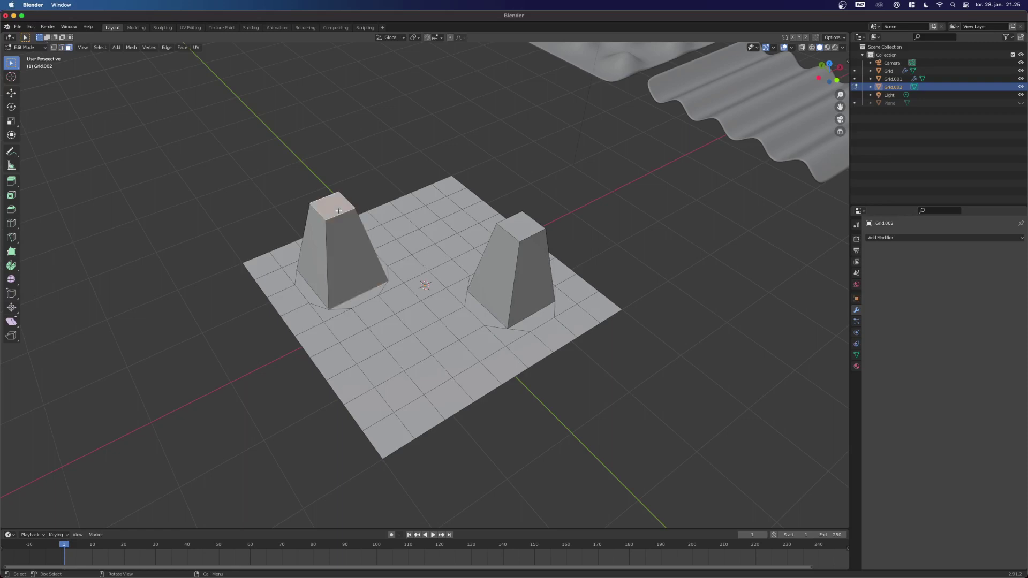
{"action": "left_click", "coordinate": [514, 226], "text": "shift"}
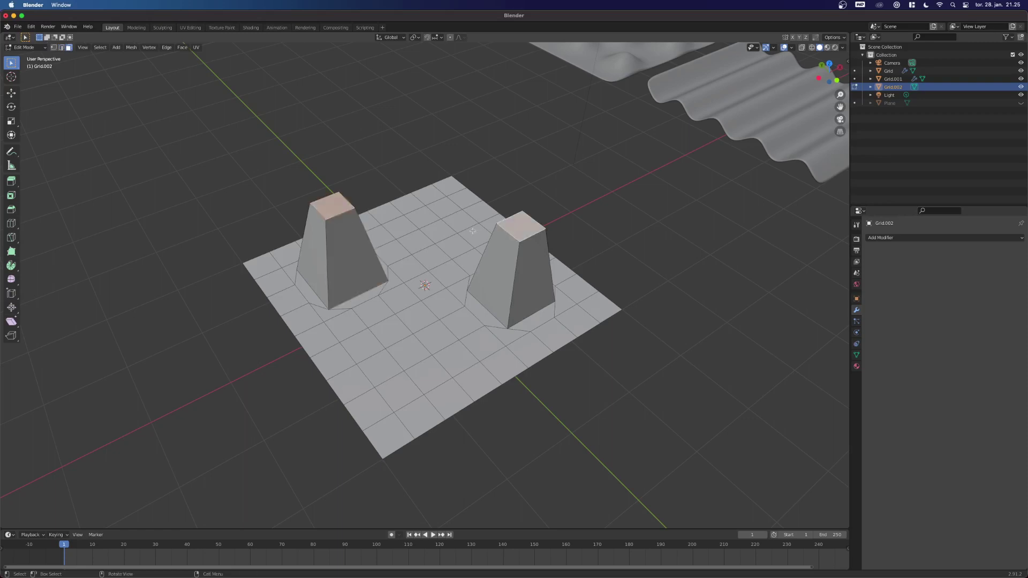
{"action": "key", "text": "s"}
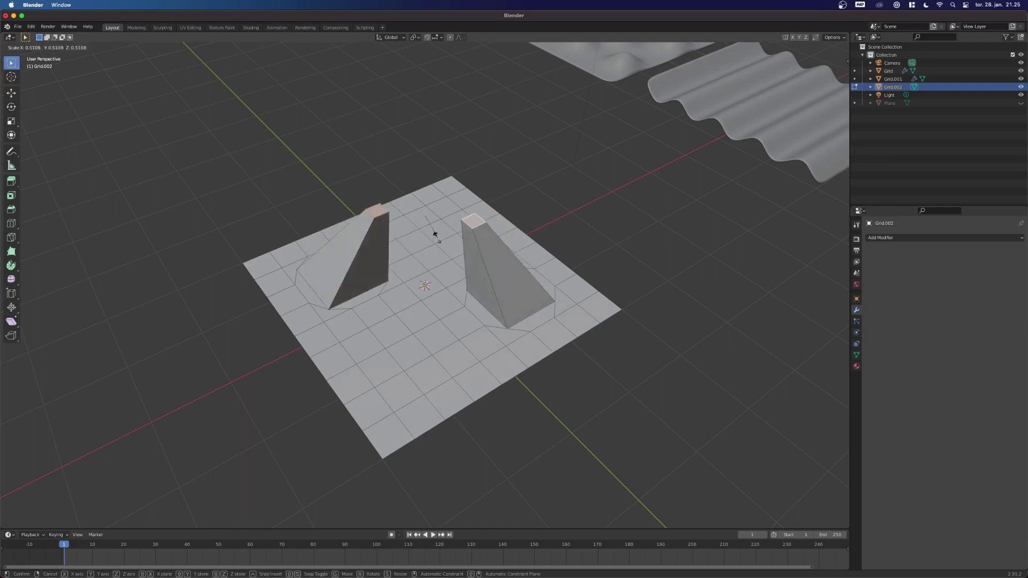
{"action": "left_click", "coordinate": [434, 232]}
{"action": "left_click", "coordinate": [374, 191]}
{"action": "mouse_move", "coordinate": [379, 212]}
{"action": "middle_mouse_down"}
{"action": "mouse_move", "coordinate": [374, 191]}
{"action": "mouse_move", "coordinate": [356, 189]}
{"action": "middle_mouse_up"}
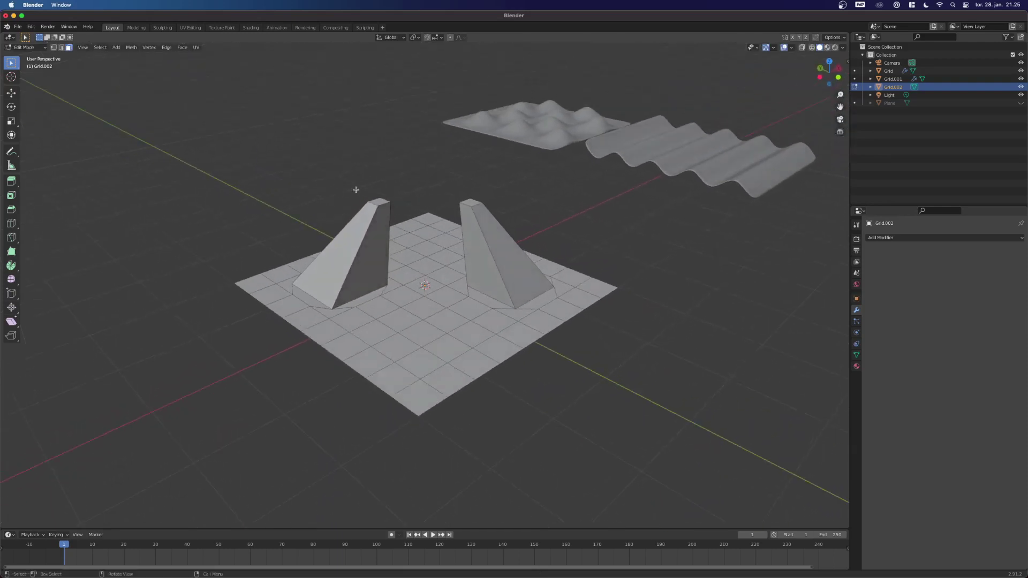
Choose the Extrude to Cursor tool and have the top faces of both columns selected for it.
{"action": "left_click", "coordinate": [10, 185]}
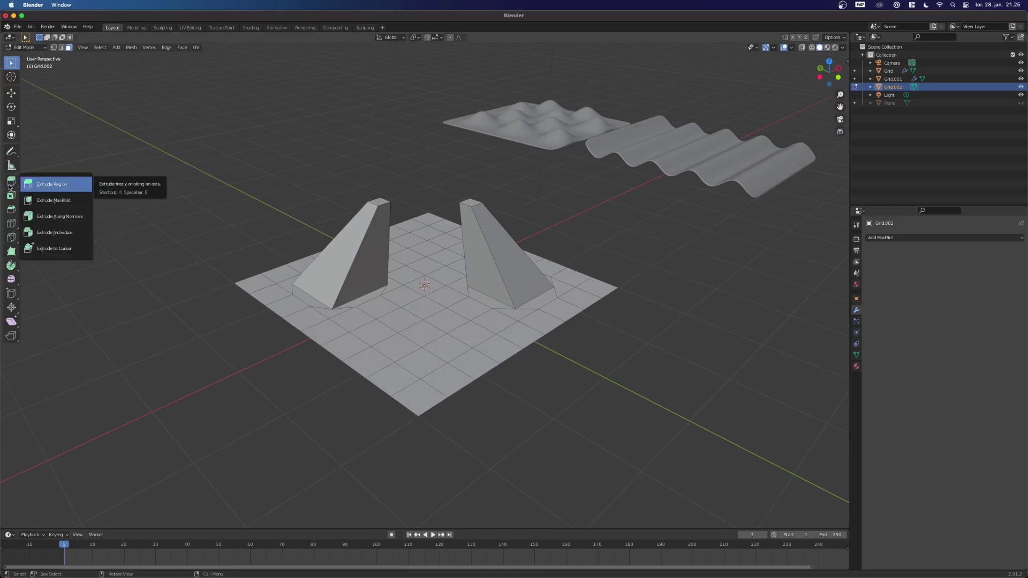
{"action": "left_click", "coordinate": [53, 248]}
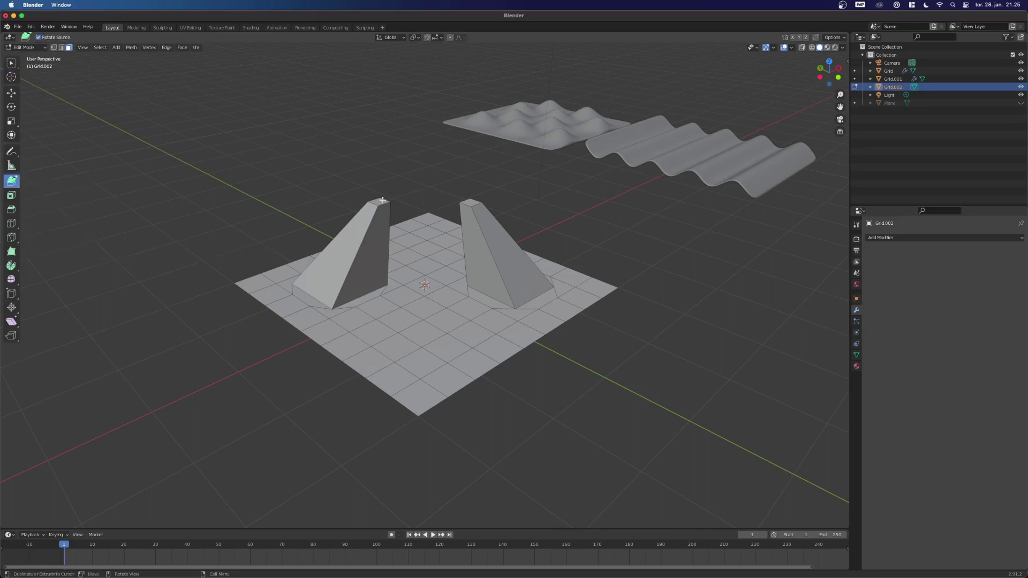
{"action": "left_click", "coordinate": [11, 63]}
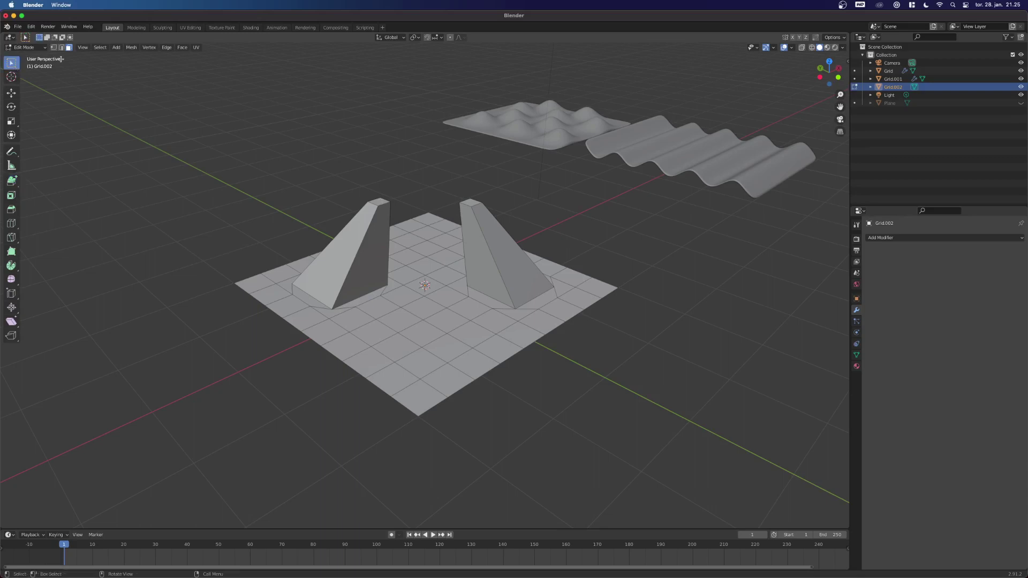
{"action": "left_click", "coordinate": [380, 201]}
{"action": "left_click", "coordinate": [472, 202], "text": "shift"}
{"action": "left_click", "coordinate": [11, 182]}
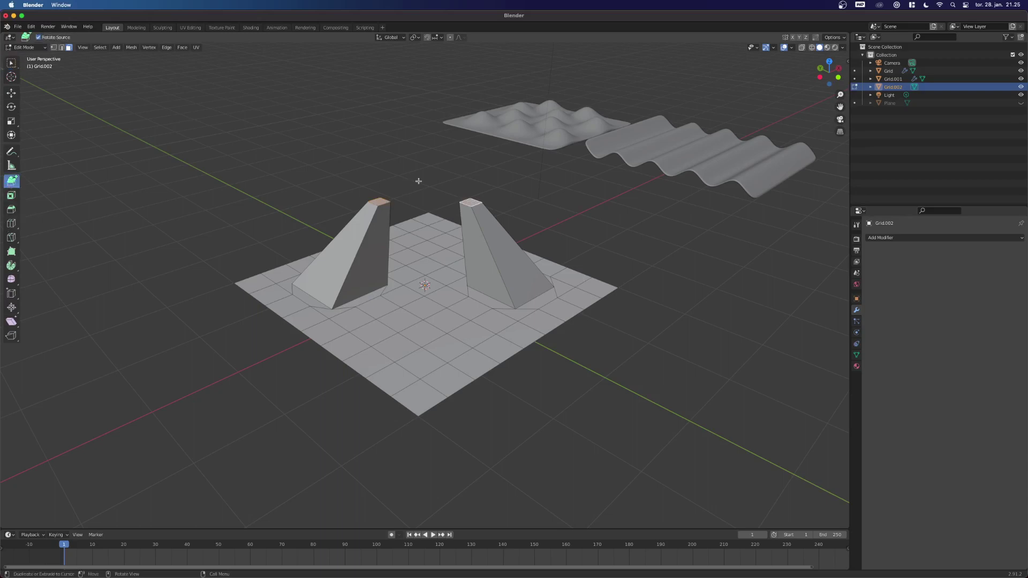
Try extruding both top faces together with Extrude to Cursor, and undo all of these extrusions.
{"action": "left_click", "coordinate": [427, 174]}
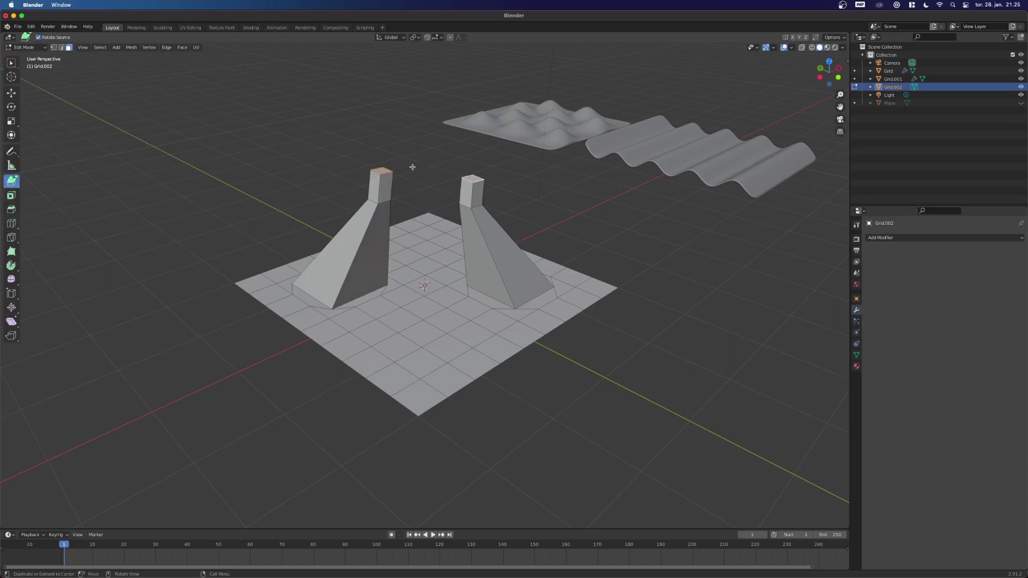
{"action": "left_click", "coordinate": [412, 167]}
{"action": "left_click", "coordinate": [441, 174]}
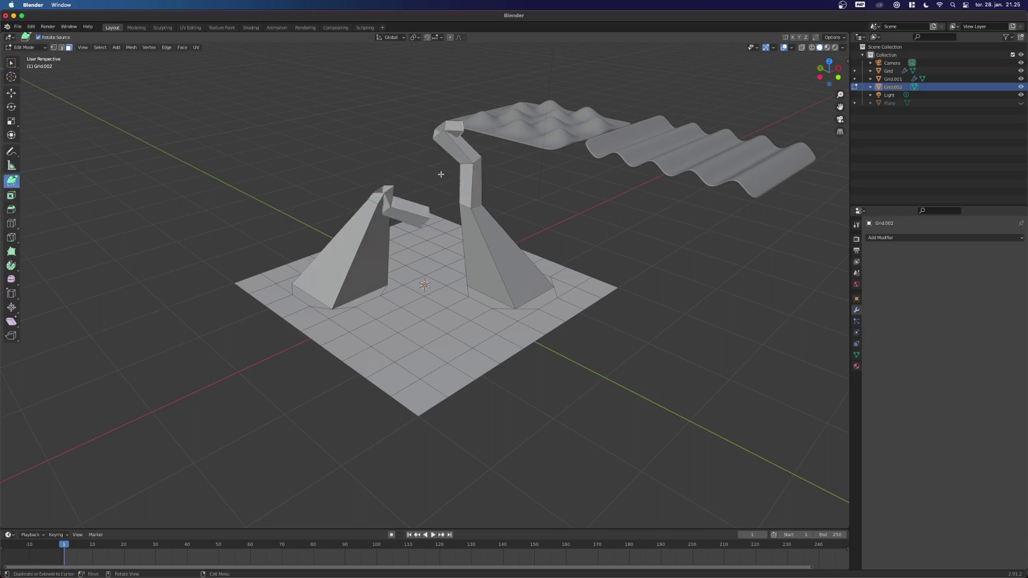
{"action": "key", "text": "super+z"}
{"action": "key", "text": "super+z"}
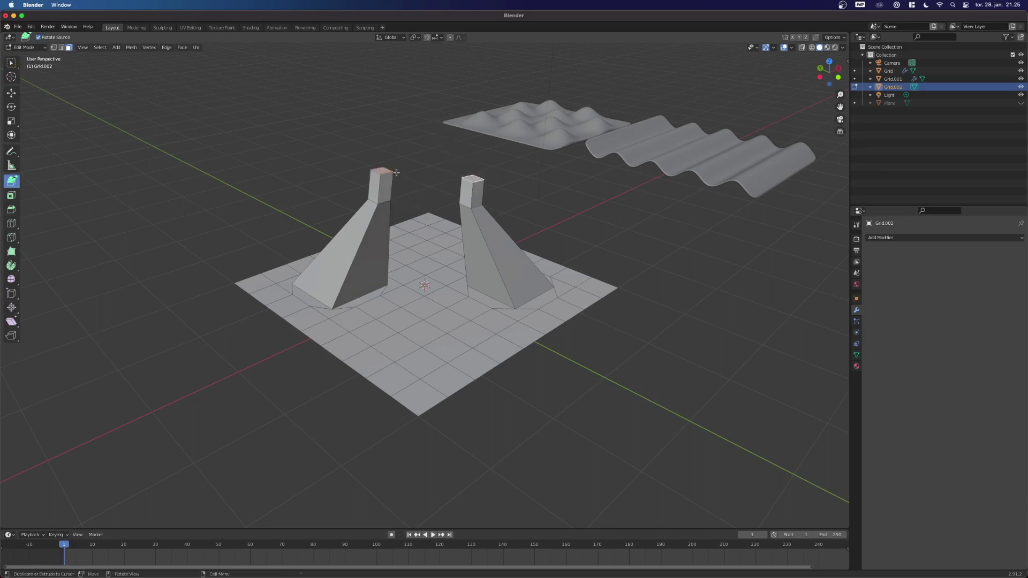
{"action": "key", "text": "super+z"}
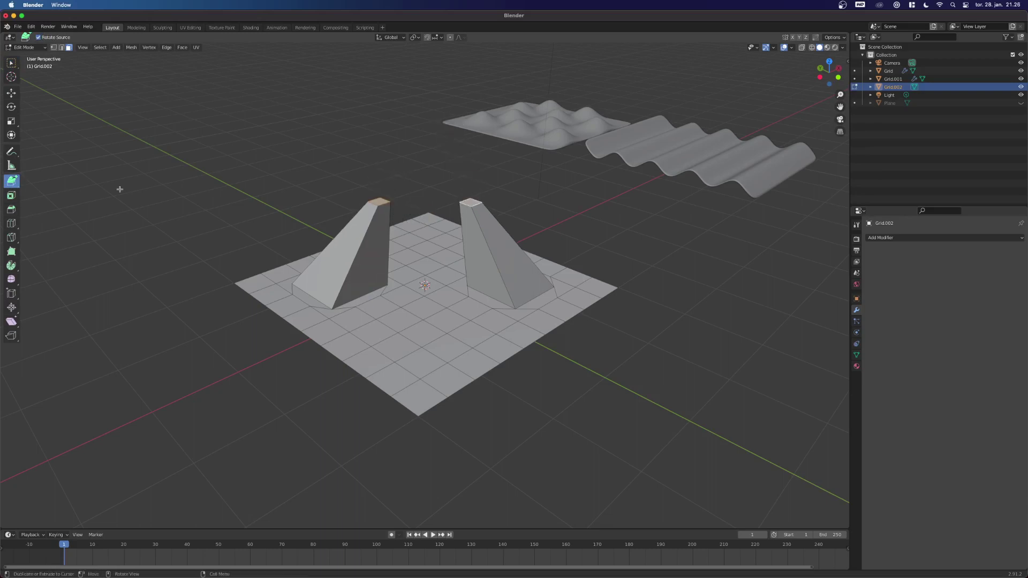
{"action": "left_click", "coordinate": [112, 150]}
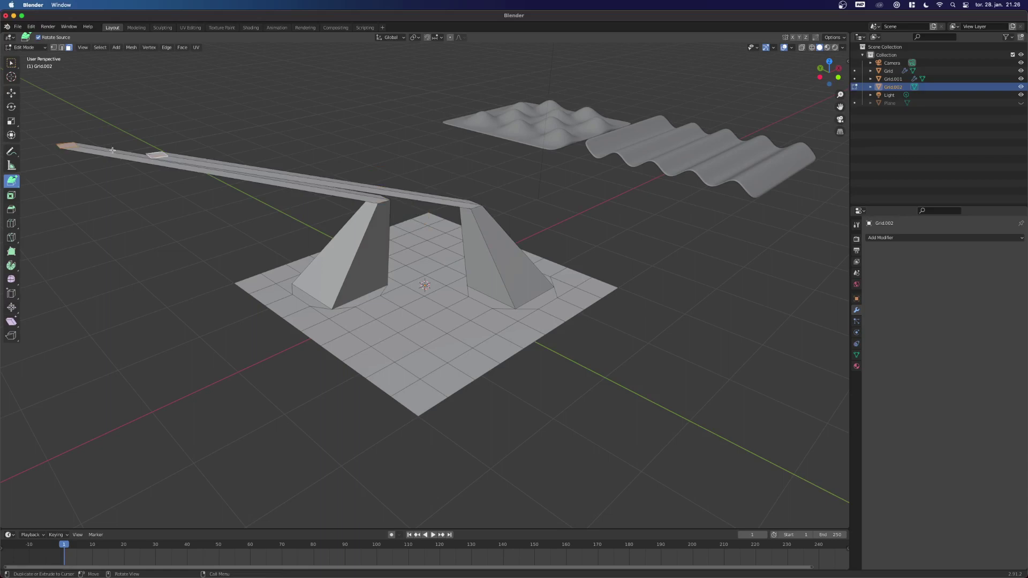
{"action": "key", "text": "super+z"}
Select only one column's top face and extrude it to the cursor as a short arm leaning toward the other column.
{"action": "left_click", "coordinate": [12, 63]}
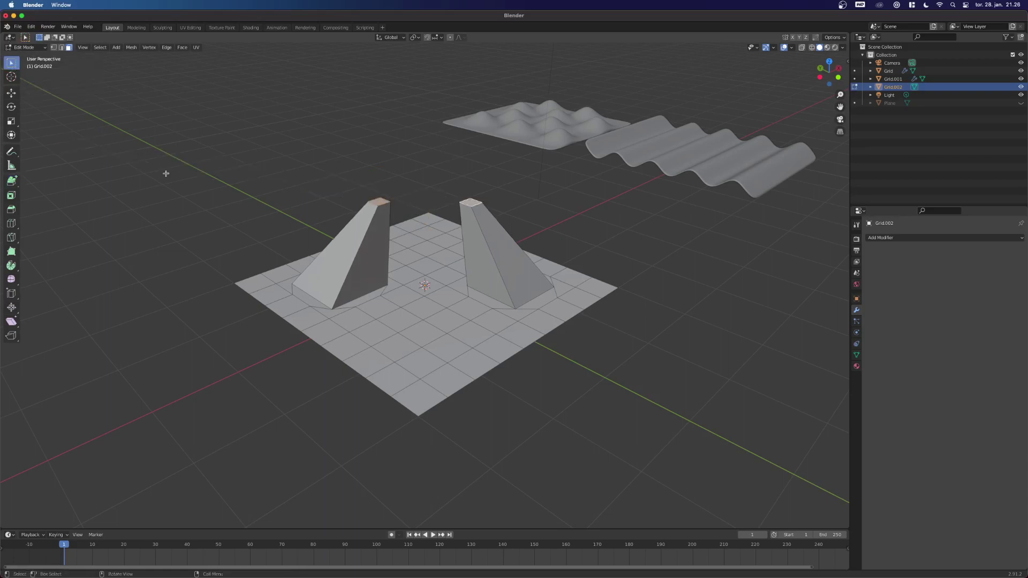
{"action": "left_click", "coordinate": [358, 182]}
{"action": "left_click", "coordinate": [373, 199]}
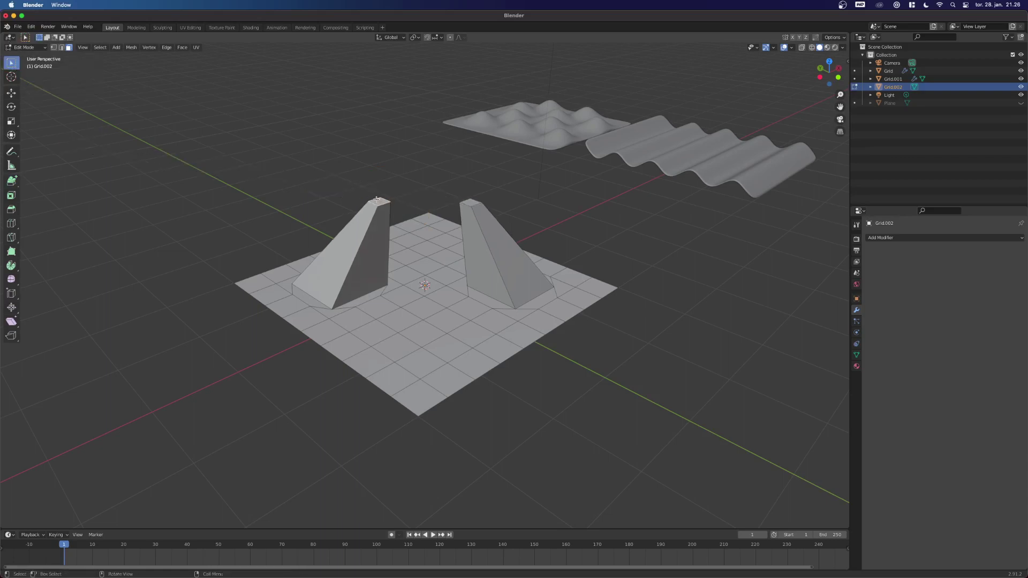
{"action": "left_click", "coordinate": [11, 181]}
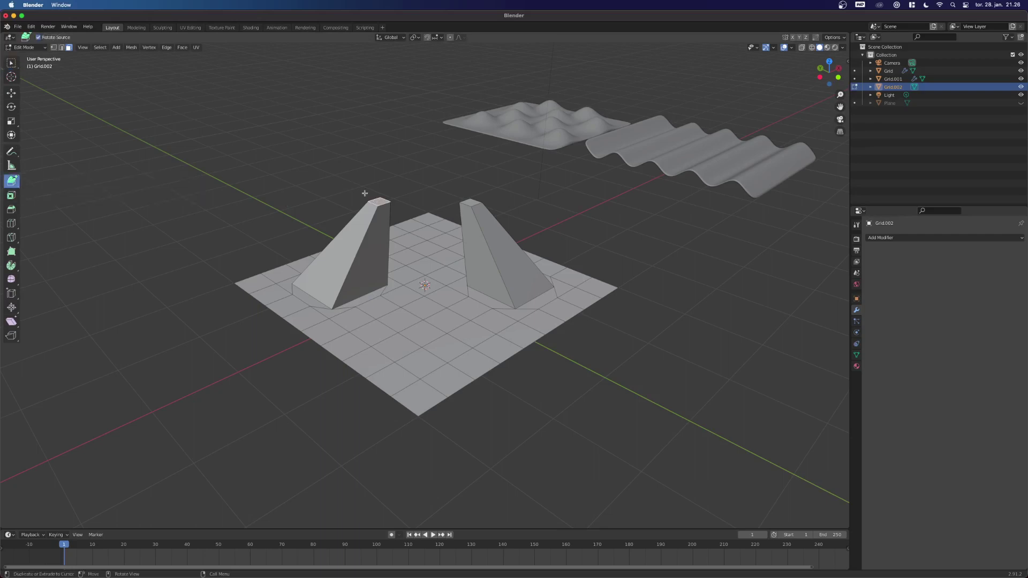
{"action": "left_click", "coordinate": [408, 178]}
Extrude the other column's top face to the cursor as a short arm leaning toward the first arm.
{"action": "middle_click_drag", "start_coordinate": [408, 178], "coordinate": [594, 172]}
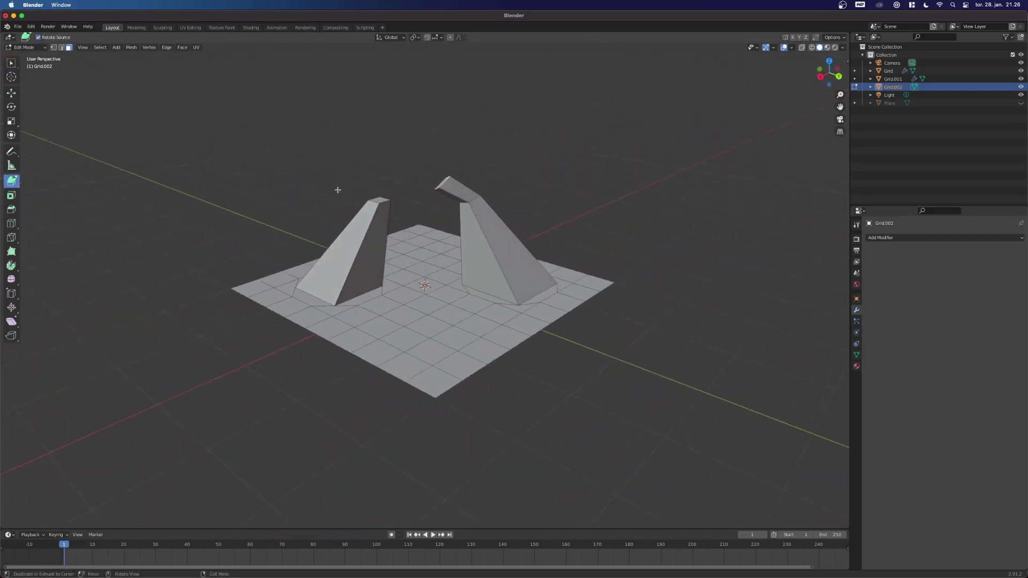
{"action": "left_click", "coordinate": [12, 62]}
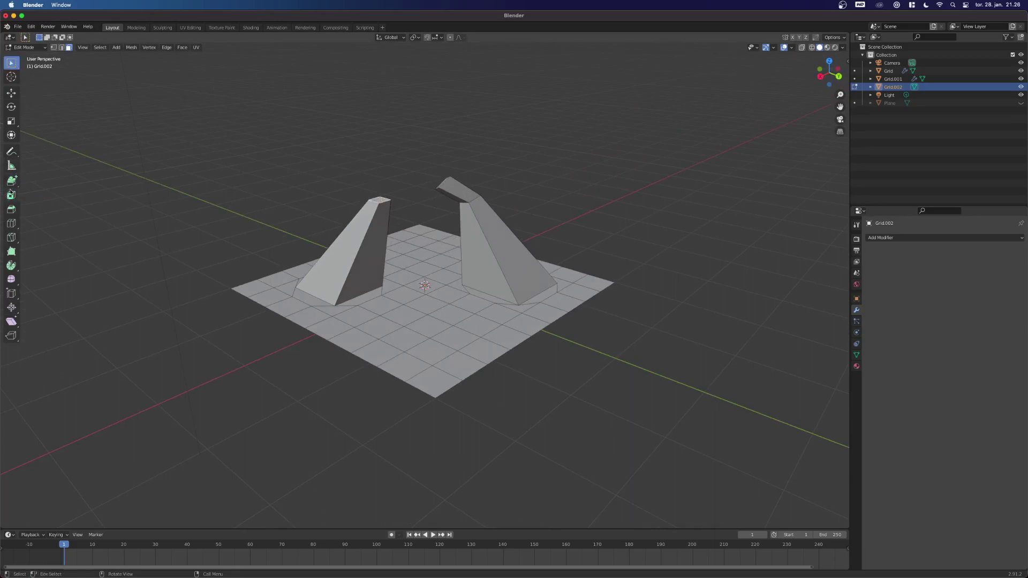
{"action": "left_click", "coordinate": [11, 180]}
{"action": "left_click", "coordinate": [407, 183]}
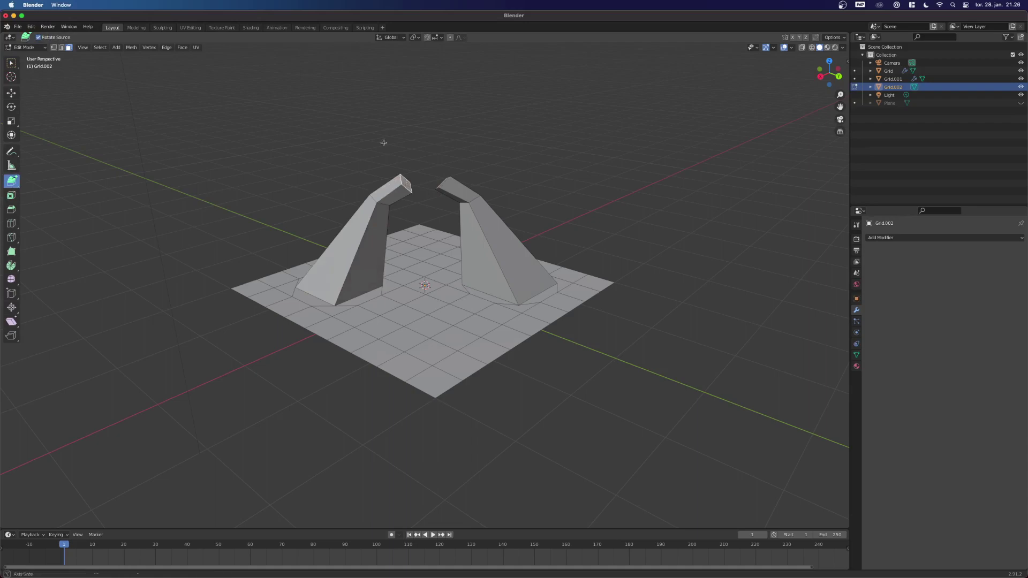
Select the end faces of both arms and connect them with Bridge Faces to form an arch.
{"action": "middle_click_drag", "start_coordinate": [383, 142], "coordinate": [418, 170]}
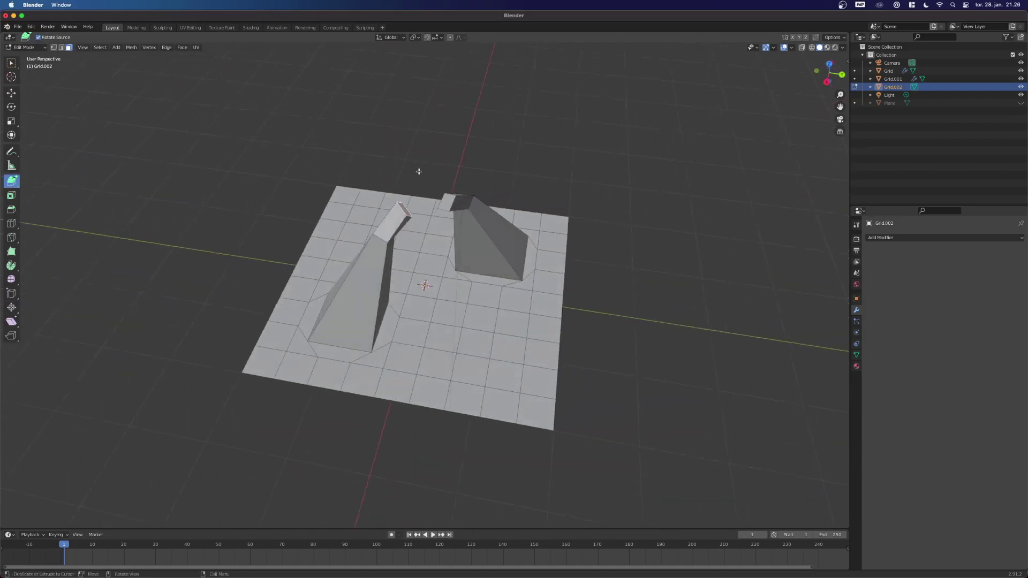
{"action": "scroll", "coordinate": [448, 213], "scroll_direction": "up", "scroll_amount": 4}
{"action": "scroll", "coordinate": [399, 193], "scroll_direction": "down", "scroll_amount": 5}
{"action": "left_click", "coordinate": [13, 66]}
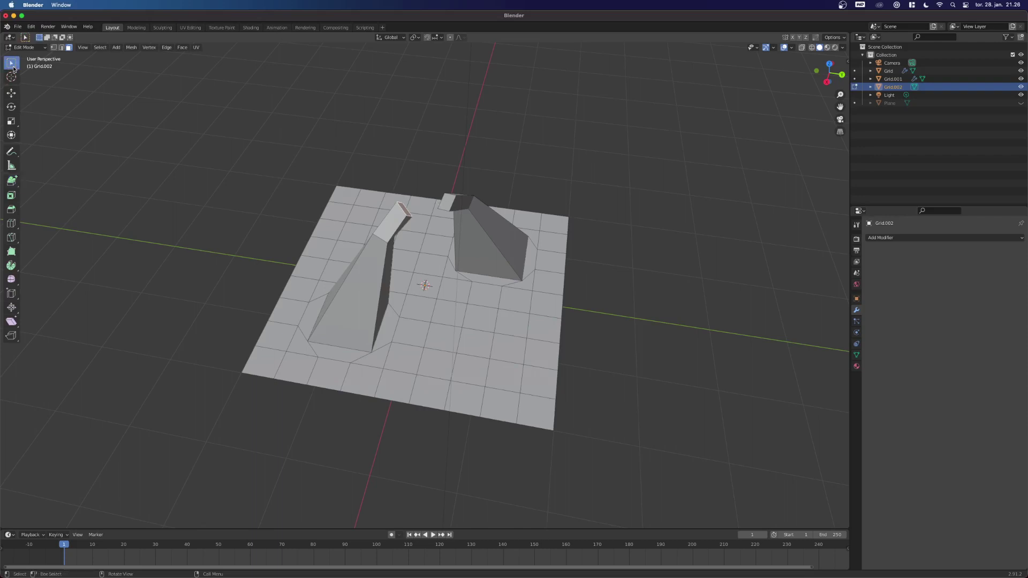
{"action": "left_click", "coordinate": [450, 206], "text": "shift"}
{"action": "middle_click_drag", "start_coordinate": [410, 215], "coordinate": [411, 188]}
{"action": "right_click", "coordinate": [411, 188]}
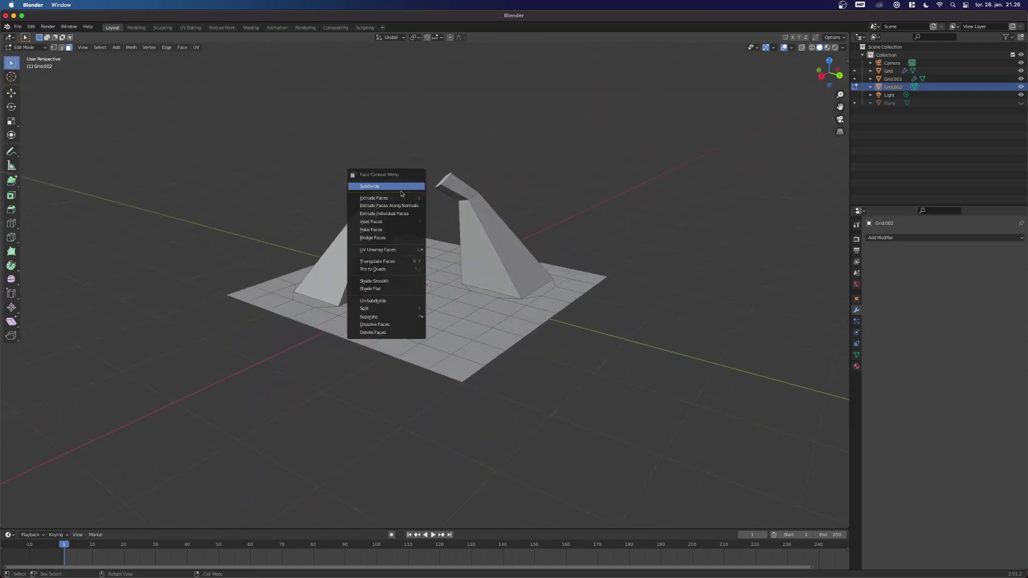
{"action": "left_click", "coordinate": [389, 239]}
{"action": "middle_click_drag", "start_coordinate": [390, 240], "coordinate": [381, 160]}
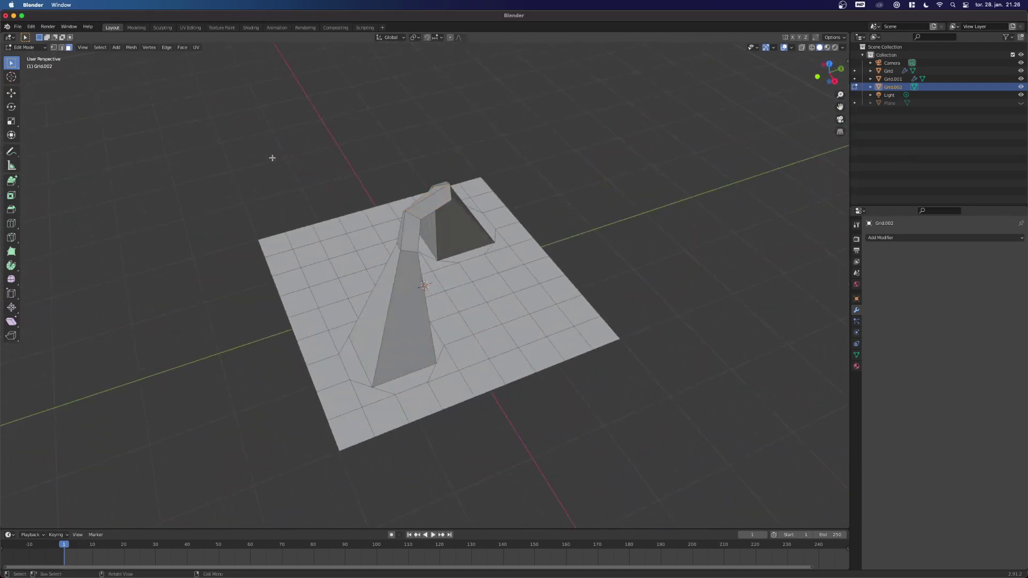
Leave mesh editing and add a Subdivision Surface modifier to the arch grid.
{"action": "key", "text": "Tab"}
{"action": "left_click", "coordinate": [910, 238]}
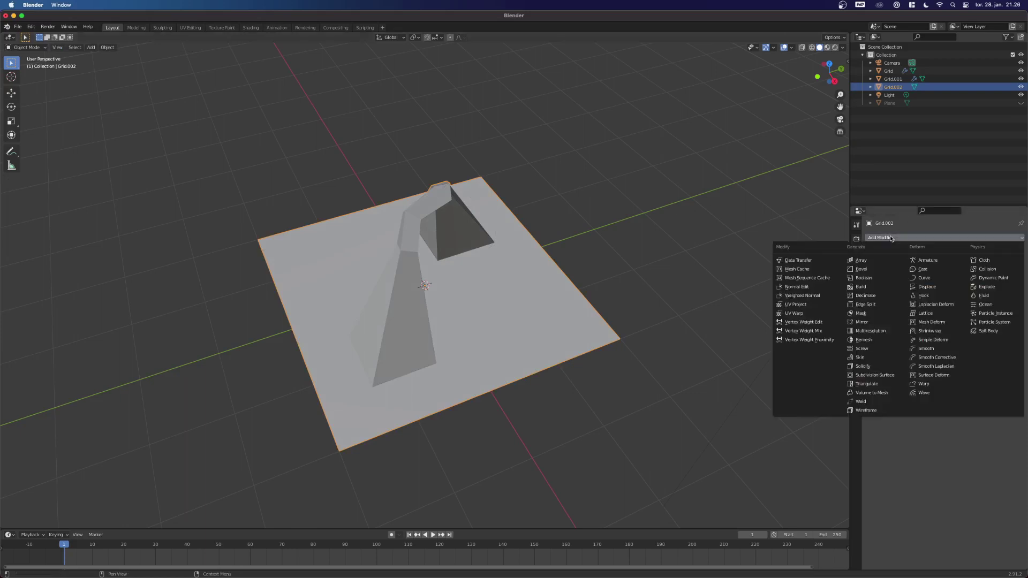
{"action": "left_click", "coordinate": [599, 255]}
{"action": "left_click", "coordinate": [491, 287]}
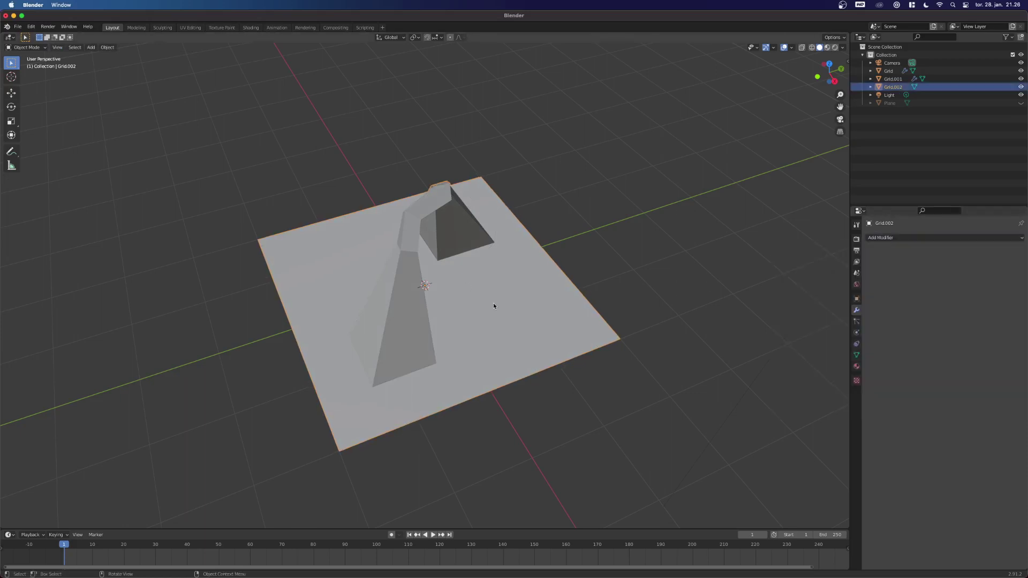
{"action": "left_click", "coordinate": [884, 239]}
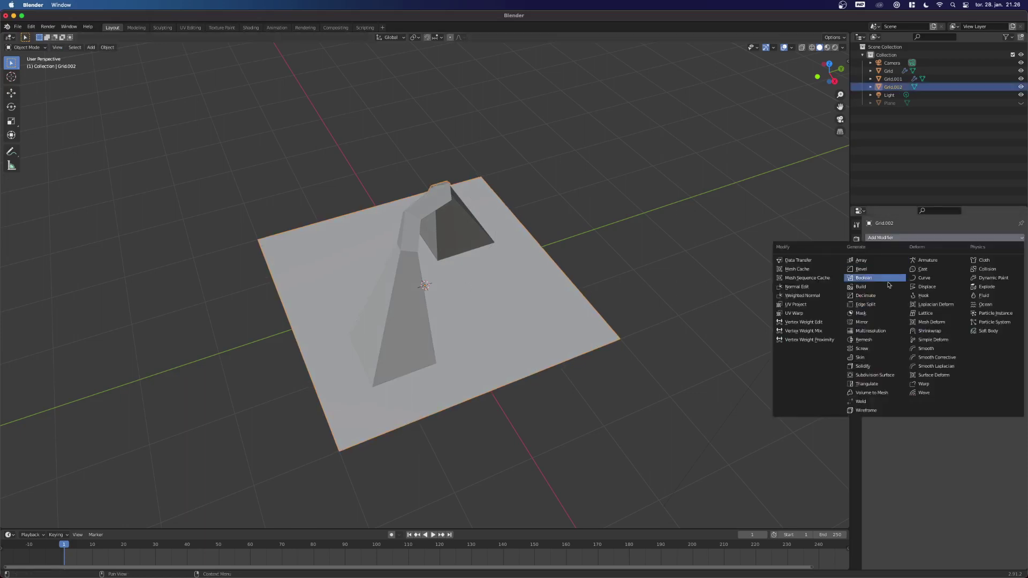
{"action": "left_click", "coordinate": [865, 375]}
{"action": "mouse_move", "coordinate": [782, 360]}
{"action": "middle_mouse_down"}
{"action": "mouse_move", "coordinate": [636, 281]}
{"action": "mouse_move", "coordinate": [402, 277]}
{"action": "middle_mouse_up"}
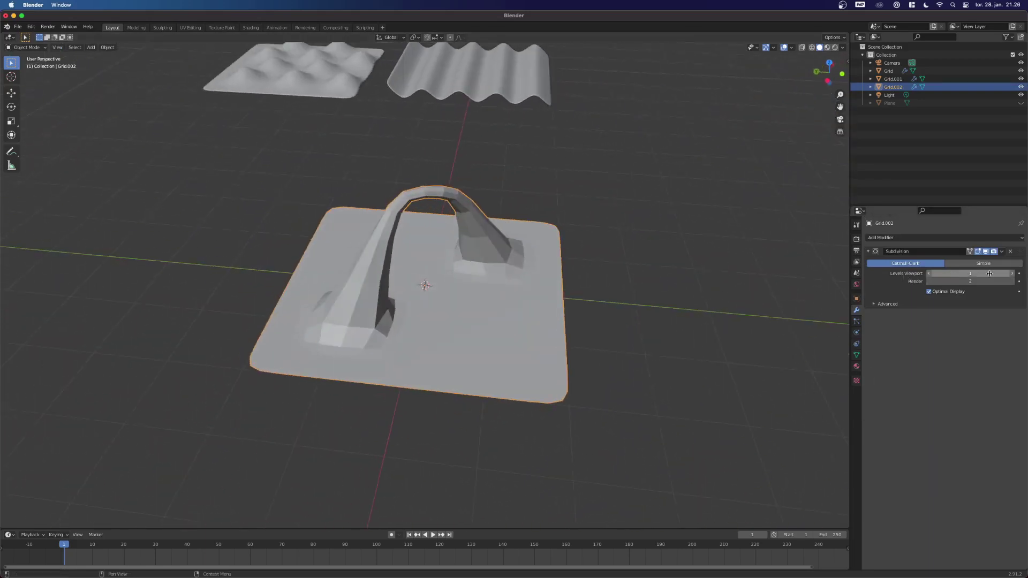
Set the arch's subdivision levels to 3 for both viewport and render.
{"action": "left_click", "coordinate": [990, 274]}
{"action": "type", "text": "3"}
{"action": "key", "text": "Return"}
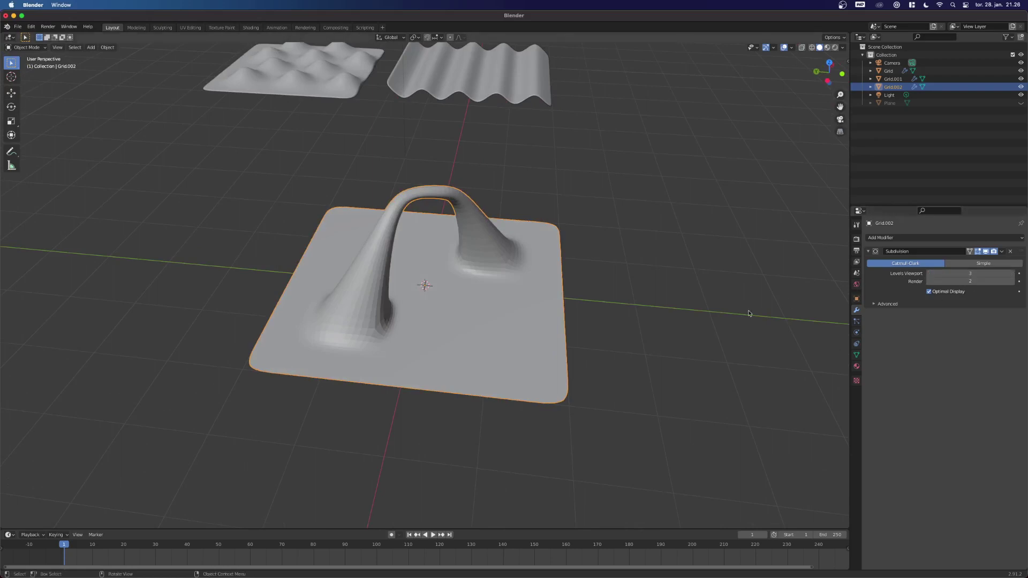
{"action": "left_click", "coordinate": [969, 282]}
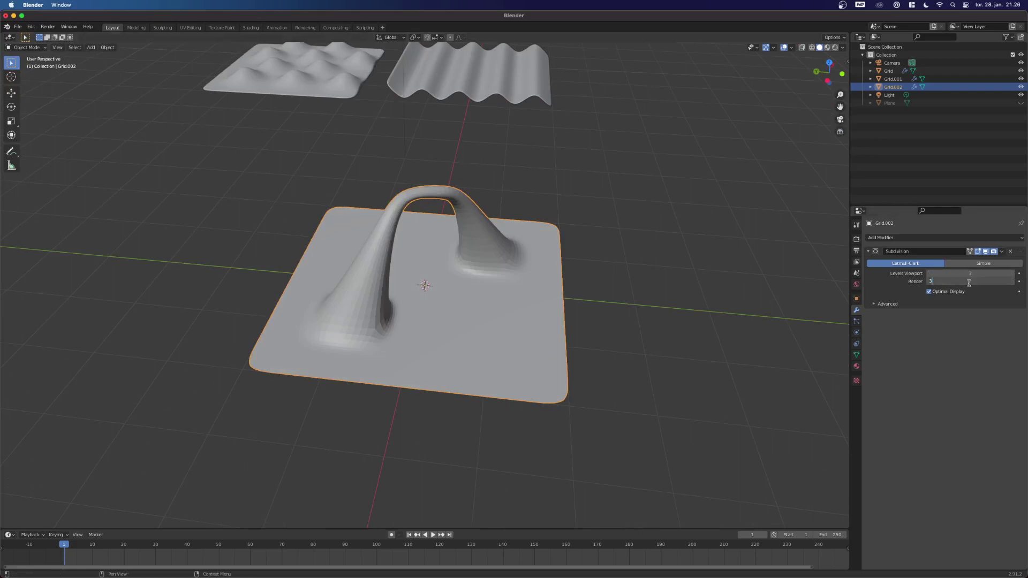
{"action": "key", "text": "Return"}
Apply Shade Smooth to the arch object and view it from a low angle.
{"action": "right_click", "coordinate": [452, 309]}
{"action": "left_click", "coordinate": [454, 313]}
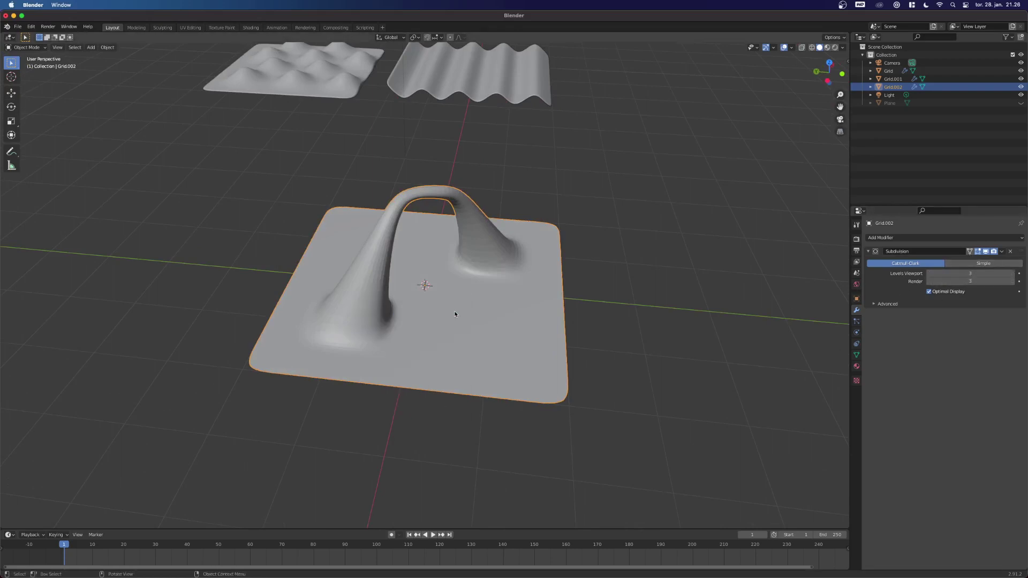
{"action": "mouse_move", "coordinate": [454, 314]}
{"action": "middle_mouse_down"}
{"action": "mouse_move", "coordinate": [607, 304]}
{"action": "mouse_move", "coordinate": [384, 269]}
{"action": "mouse_move", "coordinate": [457, 264]}
{"action": "mouse_move", "coordinate": [603, 298]}
{"action": "mouse_move", "coordinate": [429, 265]}
{"action": "mouse_move", "coordinate": [390, 162]}
{"action": "mouse_move", "coordinate": [328, 168]}
{"action": "mouse_move", "coordinate": [366, 156]}
{"action": "middle_mouse_up"}
Edit the arch mesh in vertex selection mode with X-ray display turned on.
{"action": "key", "text": "Tab"}
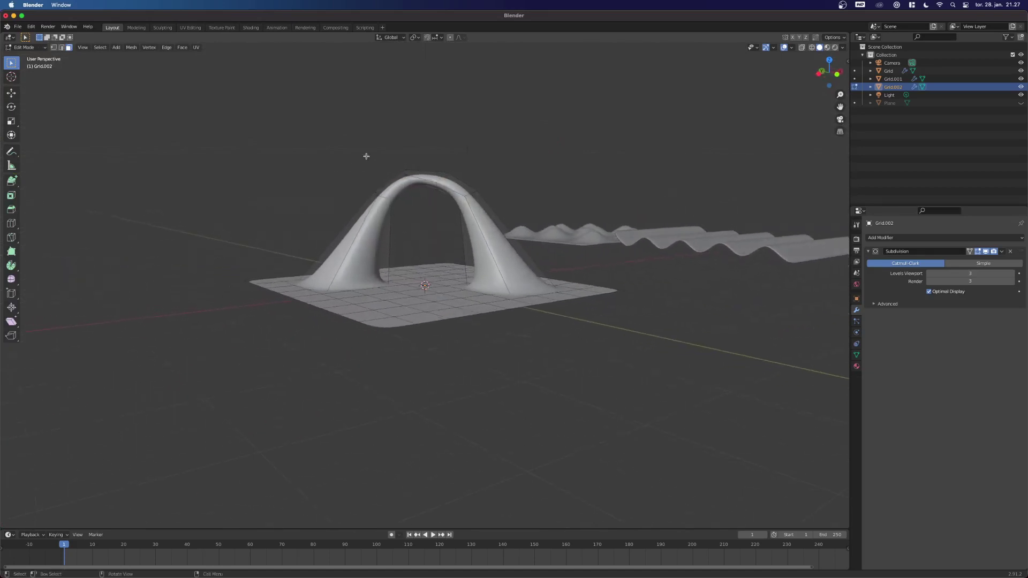
{"action": "left_click", "coordinate": [53, 47]}
{"action": "scroll", "coordinate": [416, 191], "scroll_direction": "down", "scroll_amount": 3}
{"action": "scroll", "coordinate": [416, 189], "scroll_direction": "up", "scroll_amount": 3}
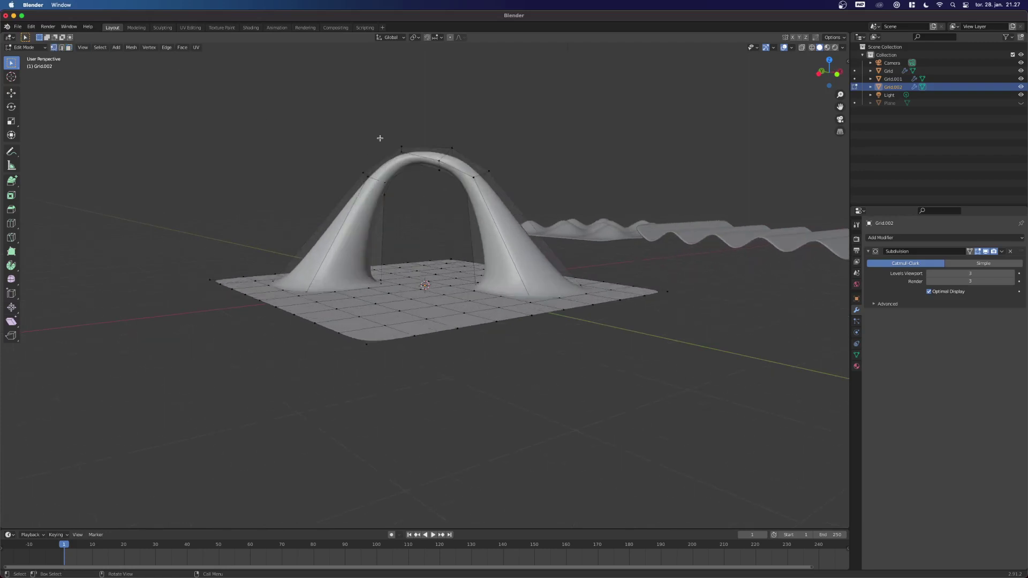
{"action": "left_click_drag", "start_coordinate": [379, 127], "coordinate": [422, 167]}
{"action": "left_click", "coordinate": [722, 87]}
{"action": "left_click", "coordinate": [803, 50]}
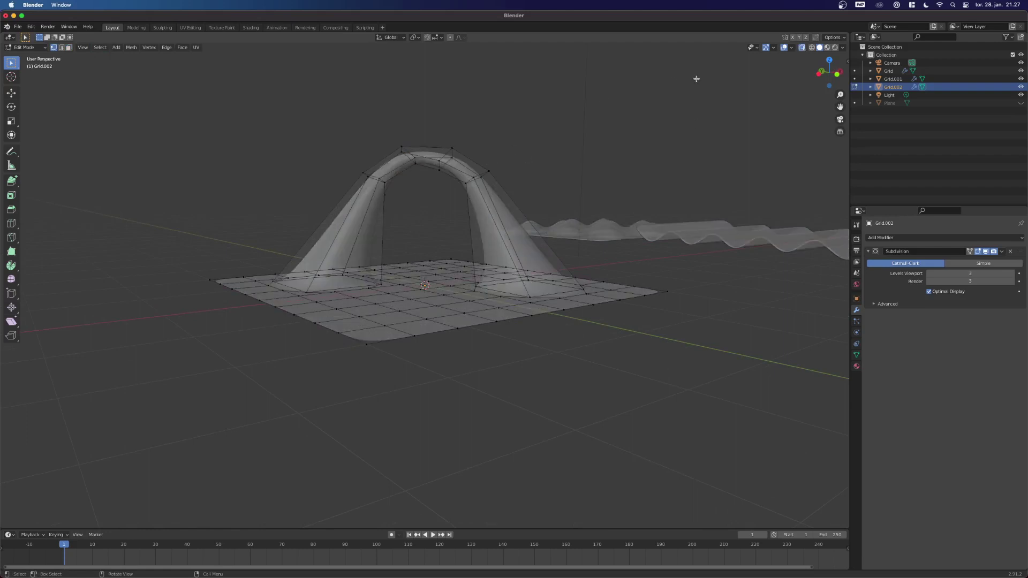
Select the vertices at one end of the arch's top section and move them down about 0.09 m.
{"action": "left_click_drag", "start_coordinate": [420, 162], "coordinate": [420, 168]}
{"action": "key", "text": "g"}
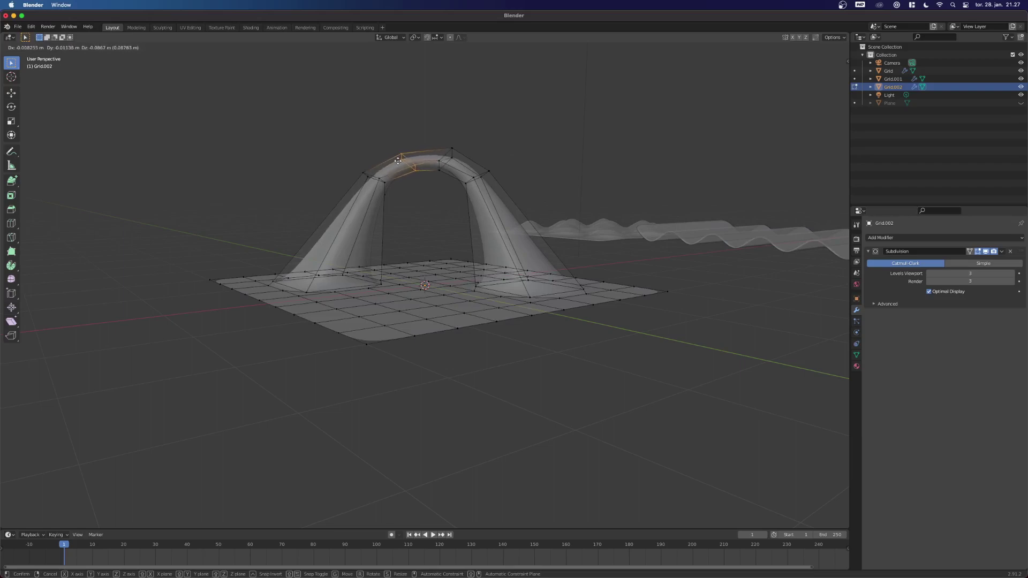
{"action": "left_click", "coordinate": [397, 162]}
{"action": "middle_click_drag", "start_coordinate": [397, 161], "coordinate": [303, 148]}
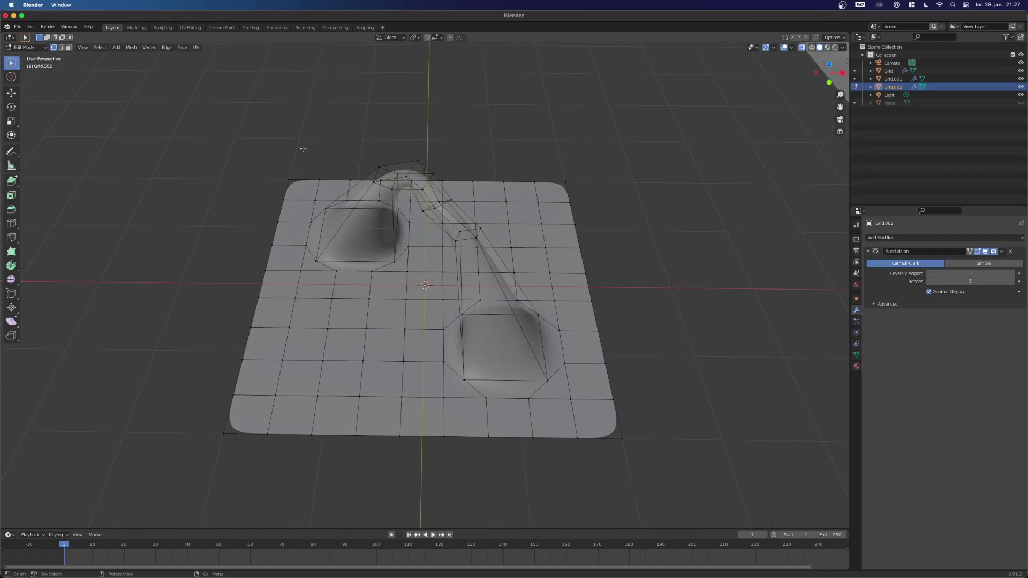
Return to Object Mode, deselect the arch and turn off X-ray display.
{"action": "key", "text": "Tab"}
{"action": "left_click", "coordinate": [305, 175]}
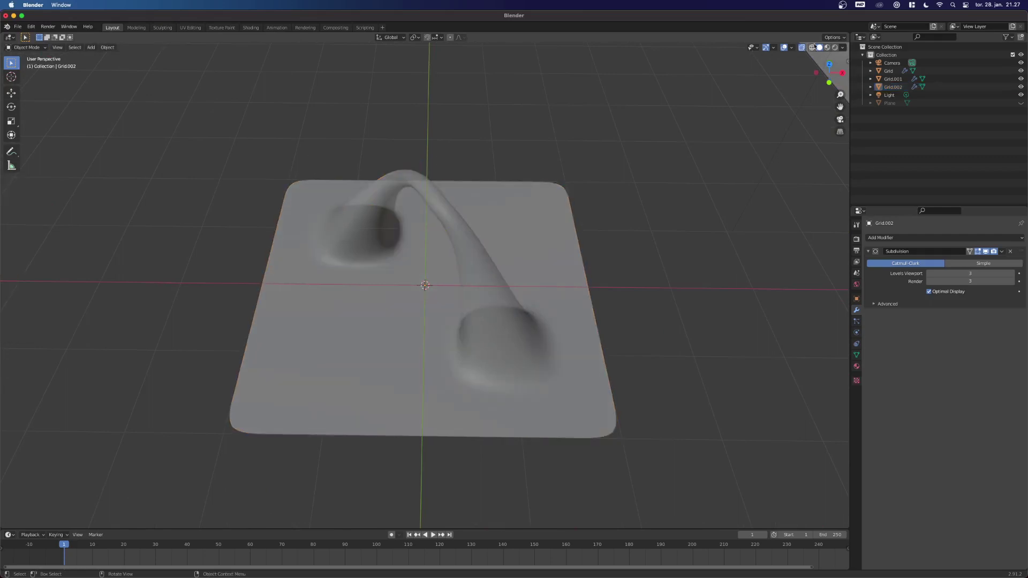
{"action": "key", "text": "ctrl+z"}
{"action": "scroll", "coordinate": [459, 211], "scroll_direction": "up", "scroll_amount": 5}
{"action": "scroll", "coordinate": [457, 216], "scroll_direction": "down", "scroll_amount": 8}
{"action": "scroll", "coordinate": [457, 216], "scroll_direction": "down", "scroll_amount": 4}
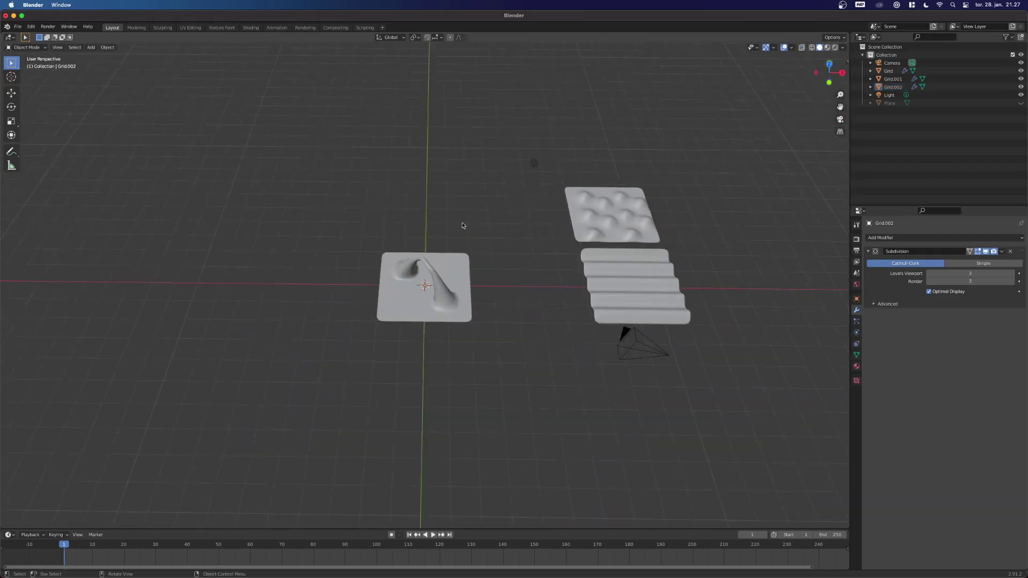
In top view, move the arch object beside the bumpy grid and deselect it.
{"action": "left_click", "coordinate": [830, 64]}
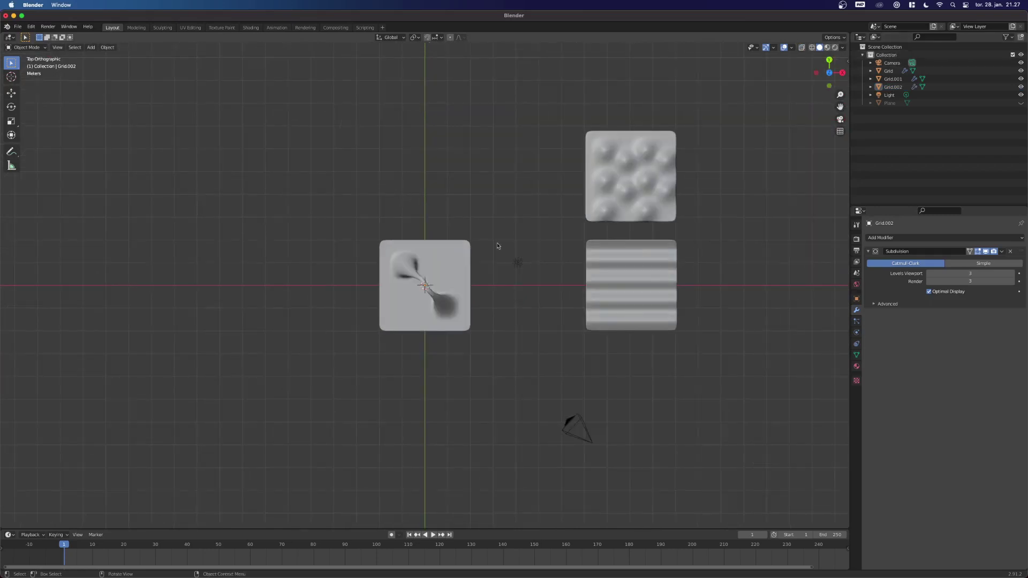
{"action": "left_click", "coordinate": [440, 281]}
{"action": "left_click_drag", "start_coordinate": [439, 282], "coordinate": [533, 172]}
{"action": "left_click", "coordinate": [449, 270]}
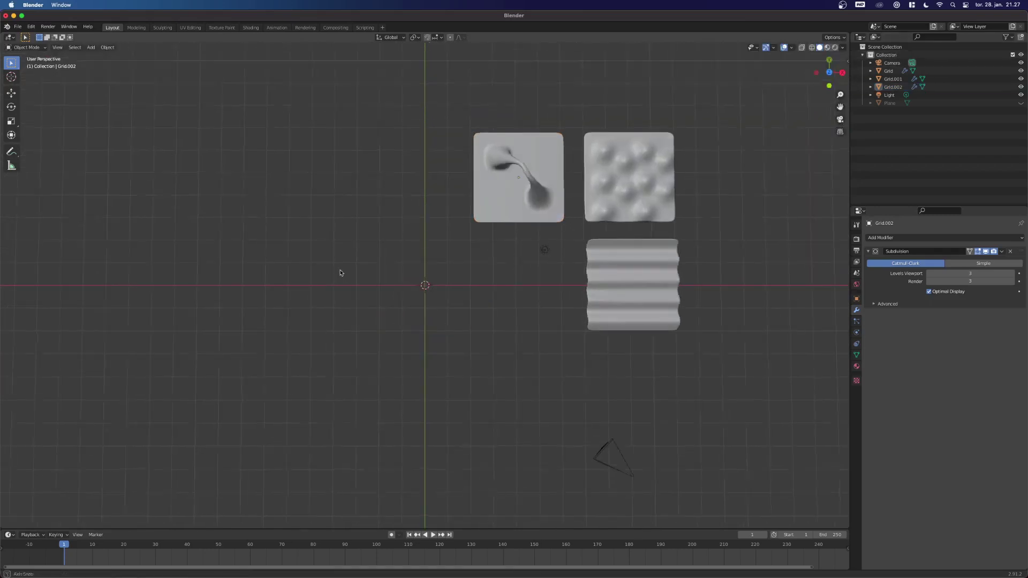
{"action": "middle_click_drag", "start_coordinate": [343, 273], "coordinate": [442, 270]}
{"action": "scroll", "coordinate": [444, 272], "scroll_direction": "up", "scroll_amount": 3}
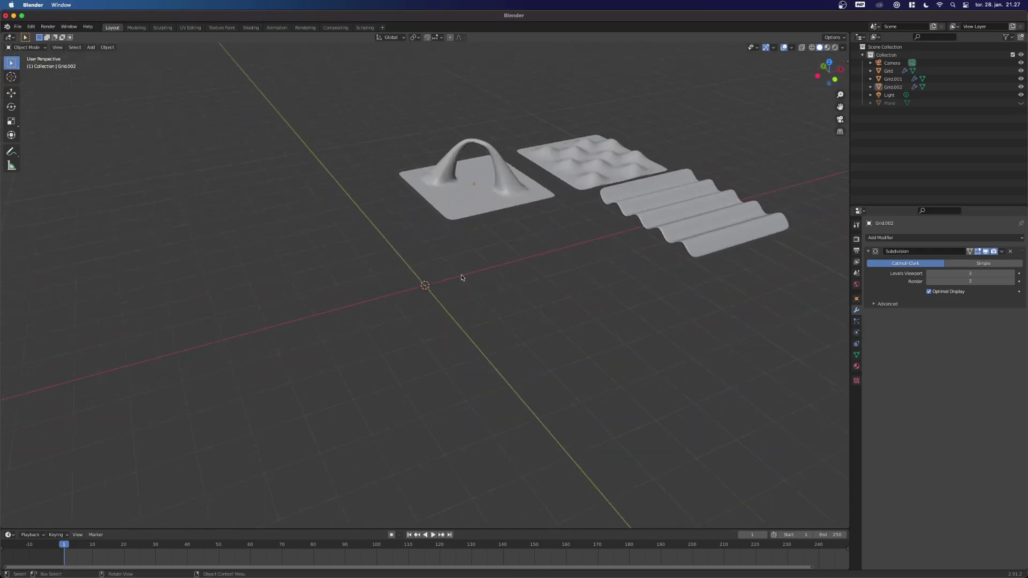
Add a mesh grid at the world origin and scale it by 2.
{"action": "key", "text": "shift"}
{"action": "key", "text": "shift+a"}
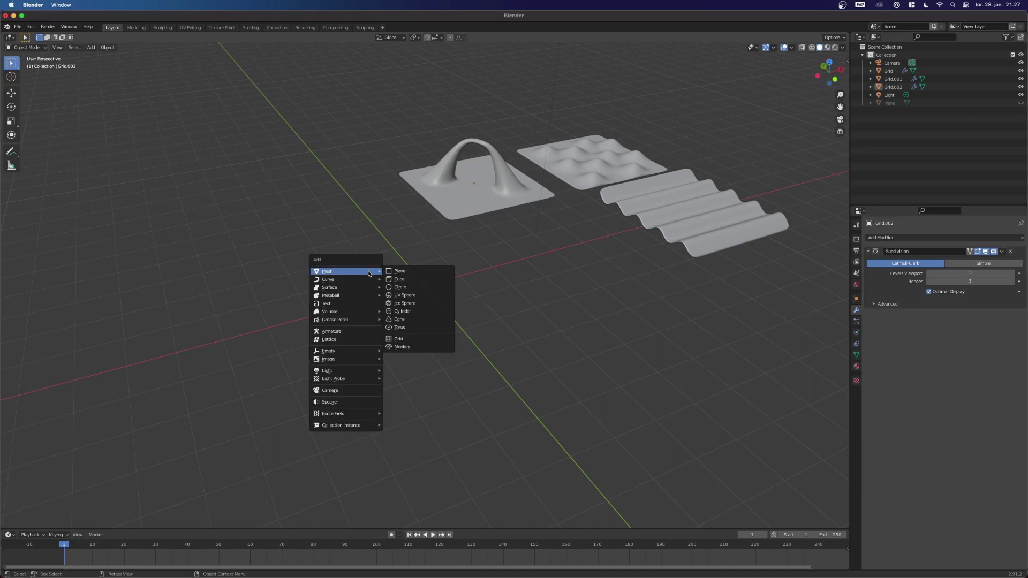
{"action": "left_click", "coordinate": [401, 339]}
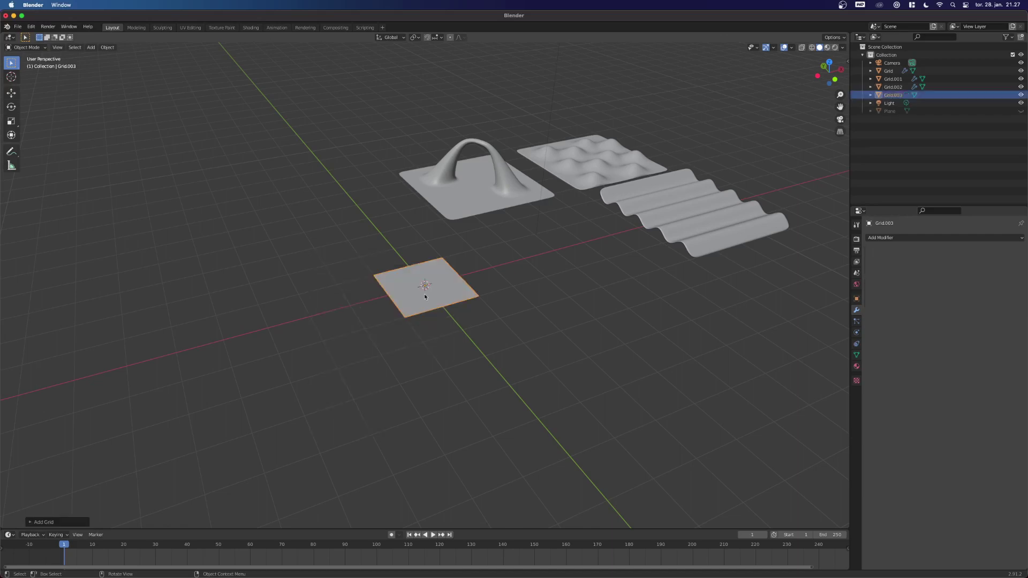
{"action": "type", "text": "s2"}
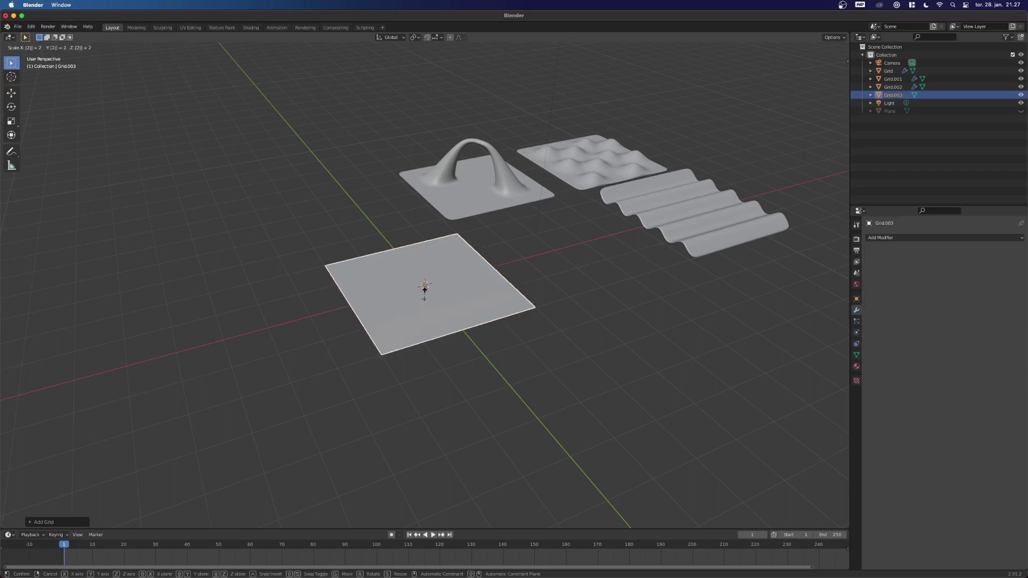
{"action": "key", "text": "Return"}
Edit the new grid with proportional editing enabled and select only its centre face.
{"action": "key", "text": "Tab"}
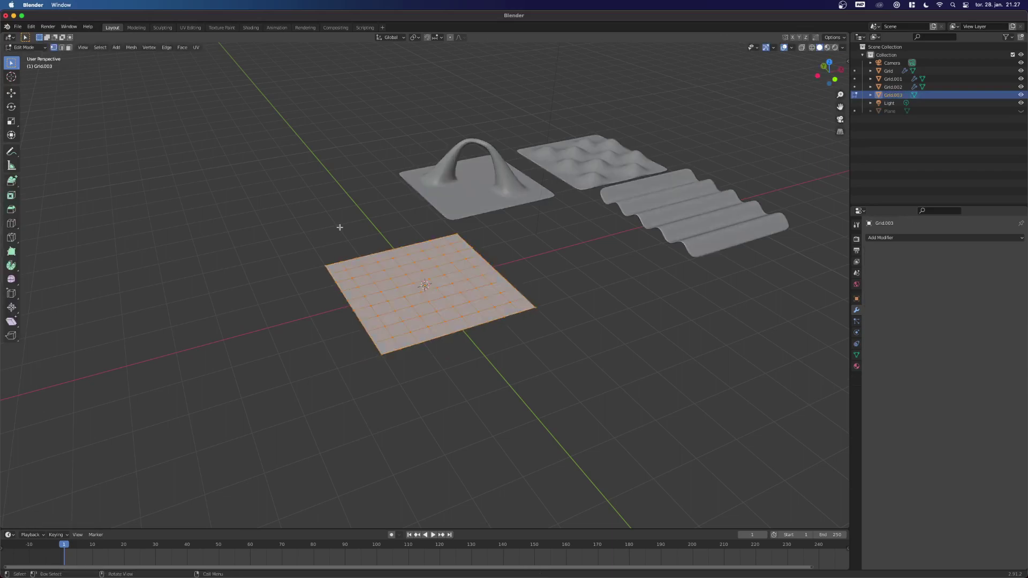
{"action": "scroll", "coordinate": [338, 229], "scroll_direction": "up", "scroll_amount": 5}
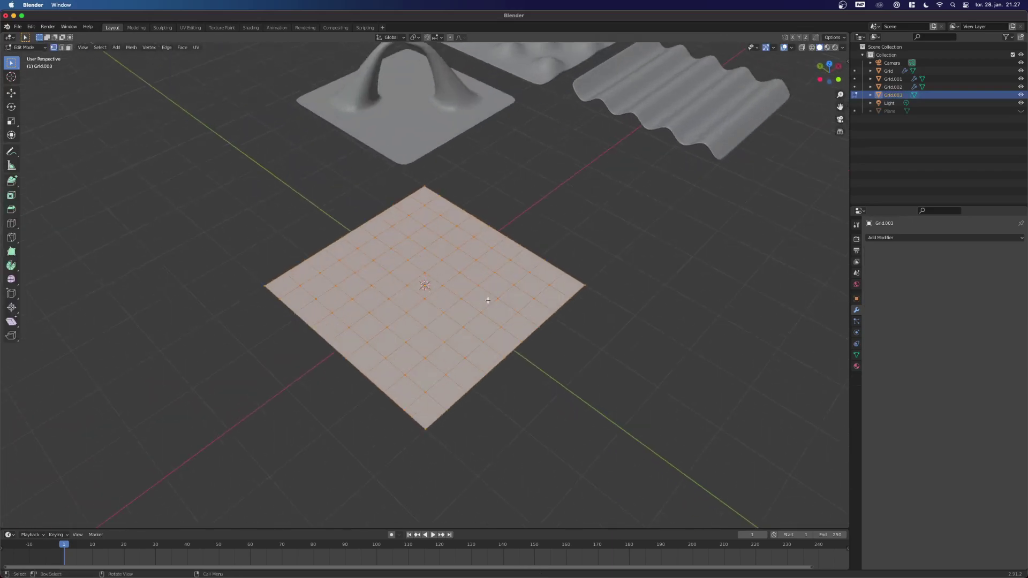
{"action": "scroll", "coordinate": [411, 275], "scroll_direction": "up", "scroll_amount": 2}
{"action": "scroll", "coordinate": [312, 274], "scroll_direction": "down", "scroll_amount": 4}
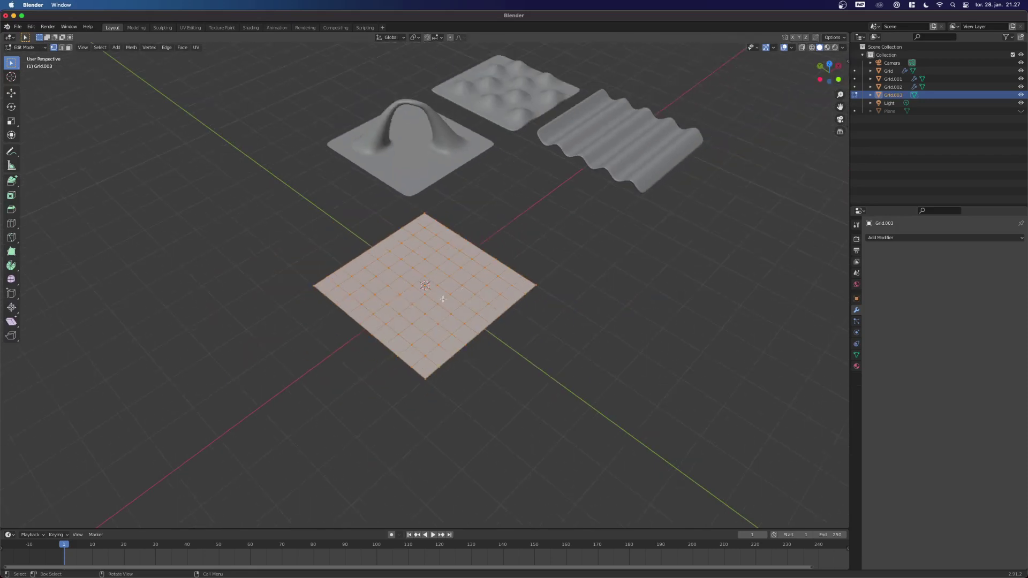
{"action": "scroll", "coordinate": [442, 298], "scroll_direction": "up", "scroll_amount": 4}
{"action": "key", "text": "alt+a"}
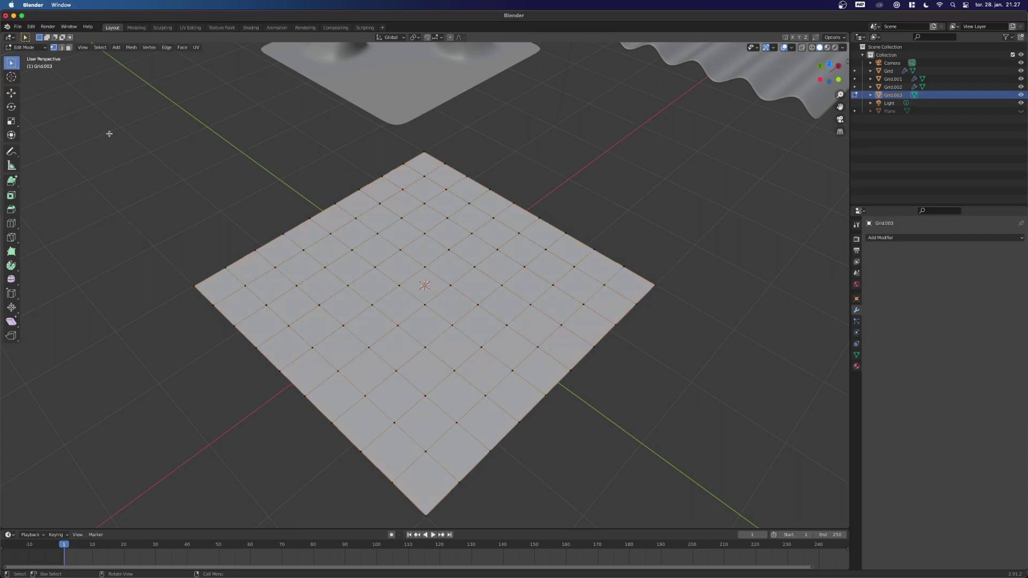
{"action": "left_click", "coordinate": [450, 37]}
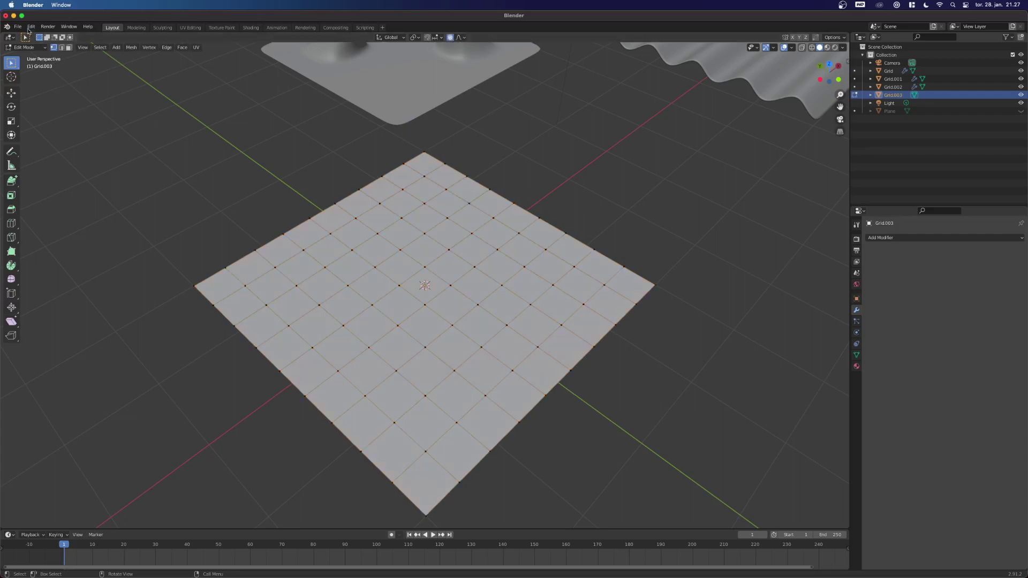
{"action": "key", "text": "2"}
{"action": "key", "text": "3"}
{"action": "left_click", "coordinate": [421, 284]}
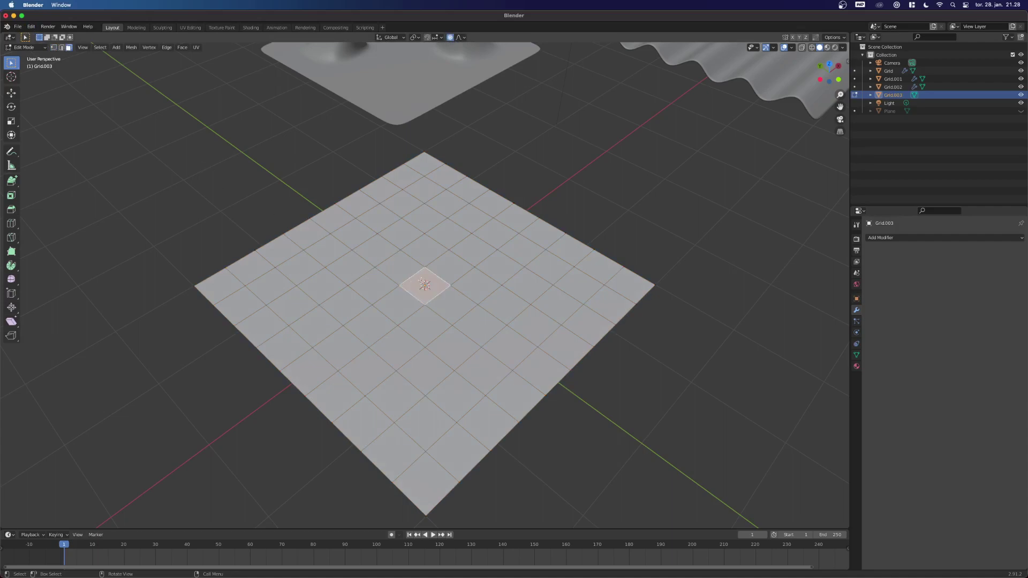
Raise the centre face about 0.42 m along Z with Smooth falloff and a proportional size of 1.46.
{"action": "key", "text": "g"}
{"action": "key", "text": "z"}
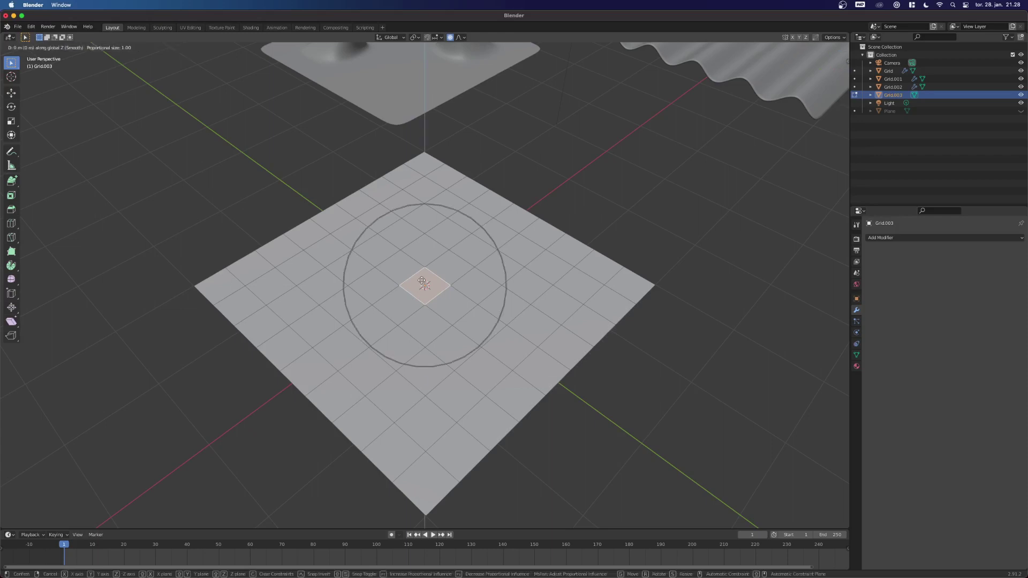
{"action": "scroll", "coordinate": [419, 256], "scroll_direction": "down", "scroll_amount": 1}
{"action": "scroll", "coordinate": [419, 256], "scroll_direction": "down", "scroll_amount": 5}
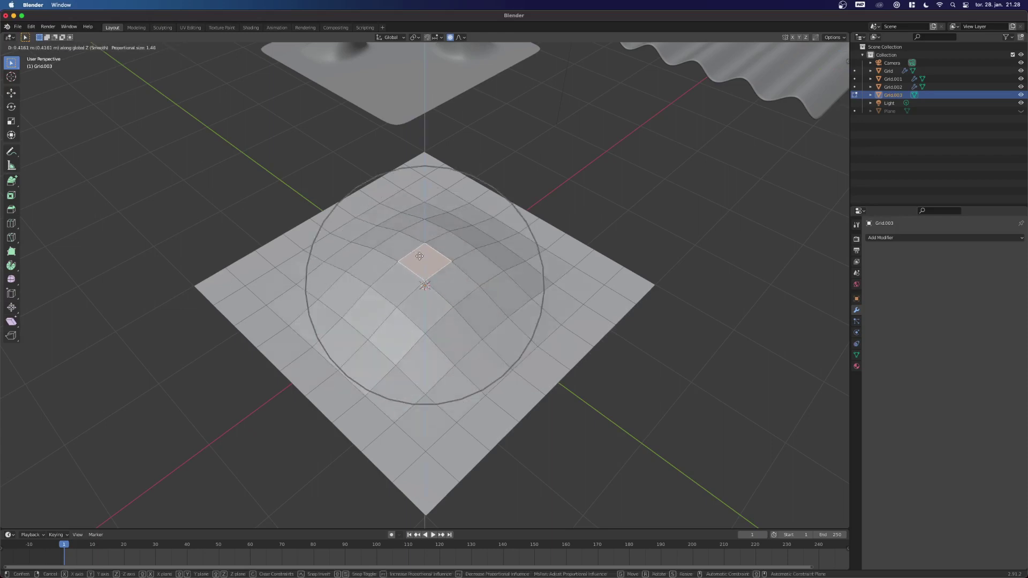
{"action": "scroll", "coordinate": [419, 257], "scroll_direction": "up", "scroll_amount": 5}
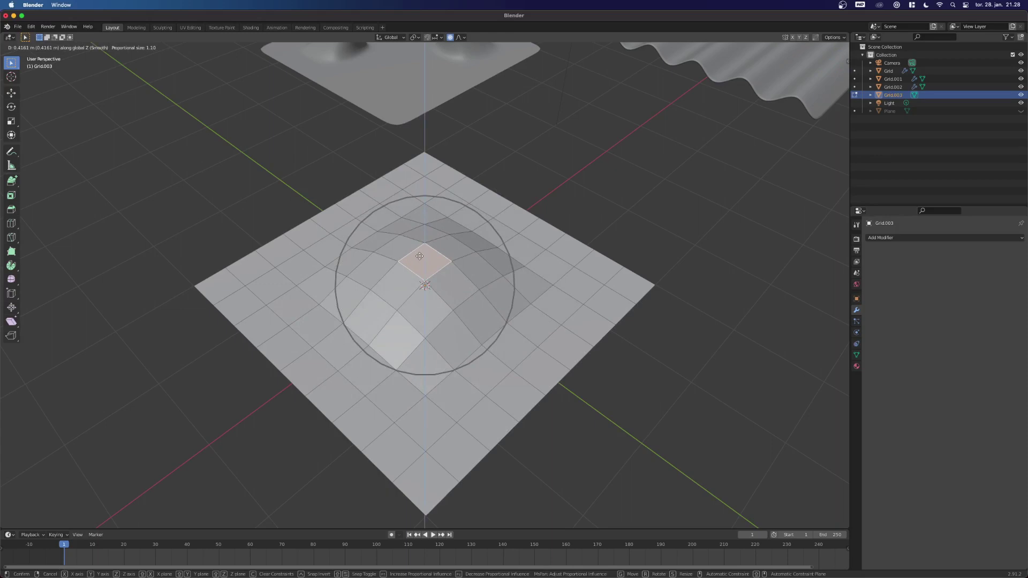
{"action": "scroll", "coordinate": [420, 256], "scroll_direction": "down", "scroll_amount": 6}
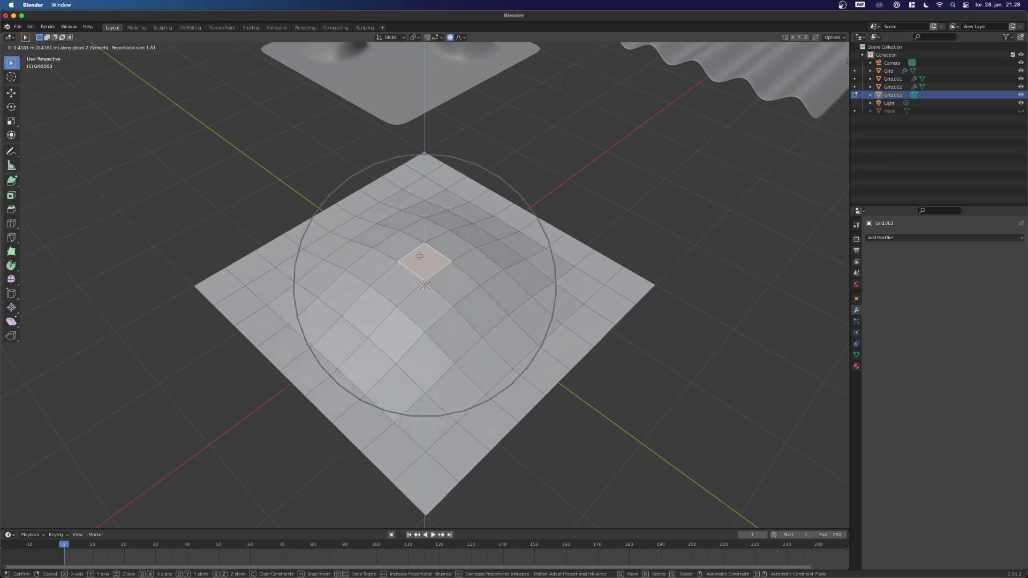
{"action": "scroll", "coordinate": [419, 256], "scroll_direction": "up", "scroll_amount": 3}
{"action": "scroll", "coordinate": [419, 256], "scroll_direction": "down", "scroll_amount": 2}
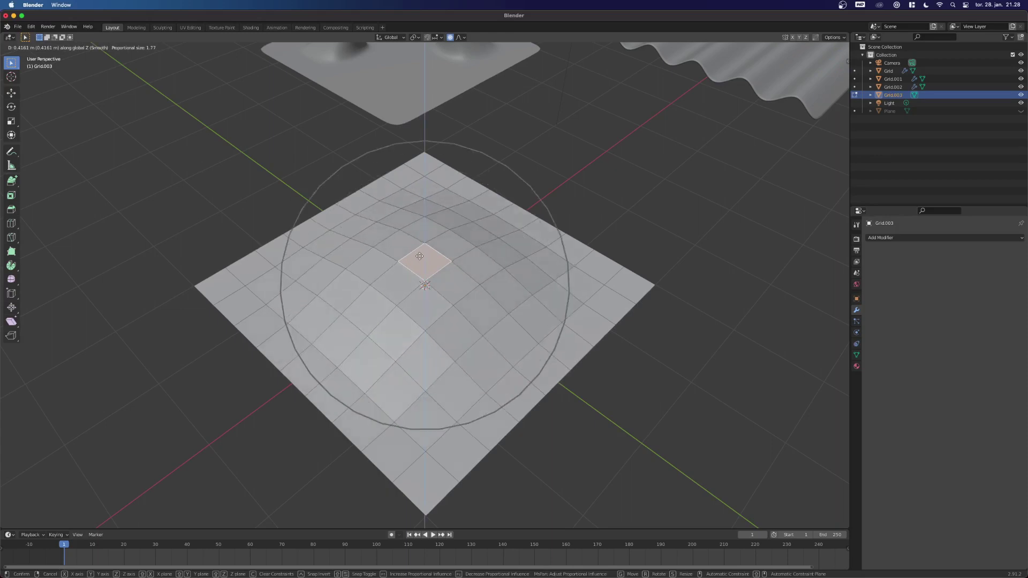
{"action": "scroll", "coordinate": [419, 256], "scroll_direction": "down", "scroll_amount": 2}
{"action": "scroll", "coordinate": [419, 256], "scroll_direction": "up", "scroll_amount": 2}
{"action": "scroll", "coordinate": [419, 257], "scroll_direction": "down", "scroll_amount": 4}
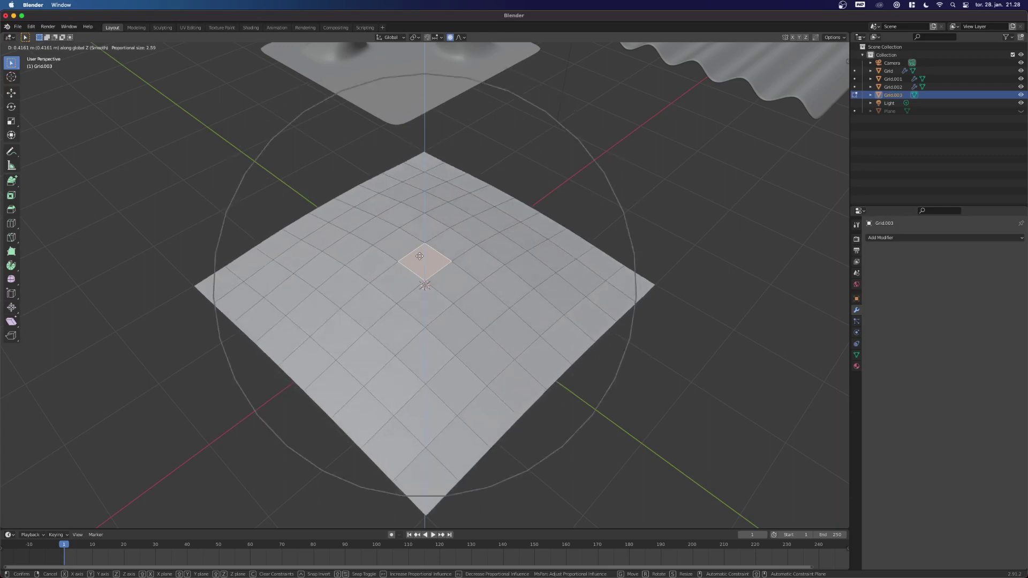
{"action": "scroll", "coordinate": [419, 256], "scroll_direction": "down", "scroll_amount": 2}
{"action": "scroll", "coordinate": [419, 257], "scroll_direction": "up", "scroll_amount": 6}
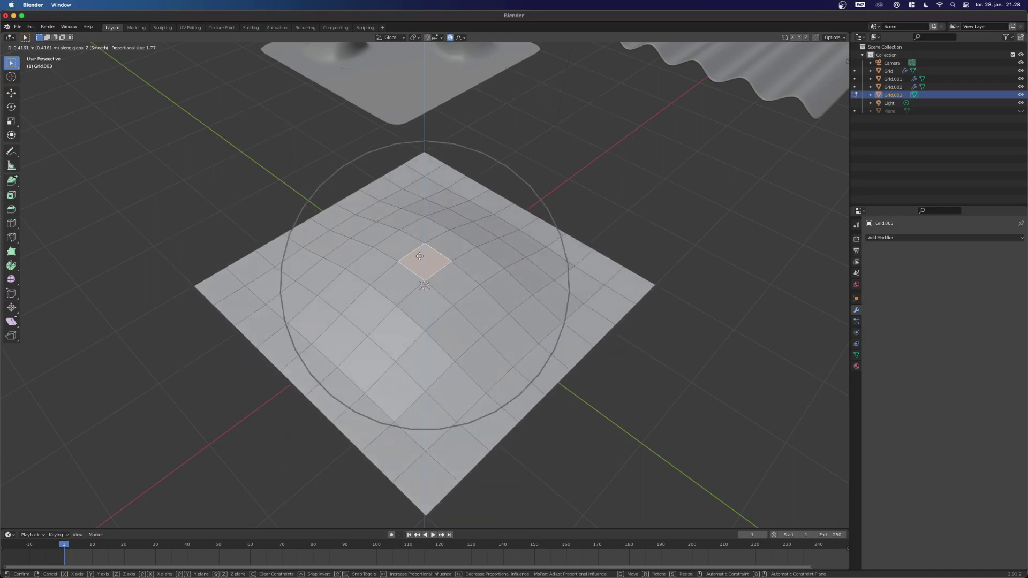
{"action": "scroll", "coordinate": [419, 257], "scroll_direction": "up", "scroll_amount": 3}
{"action": "scroll", "coordinate": [419, 256], "scroll_direction": "down", "scroll_amount": 3}
{"action": "scroll", "coordinate": [420, 257], "scroll_direction": "up", "scroll_amount": 2}
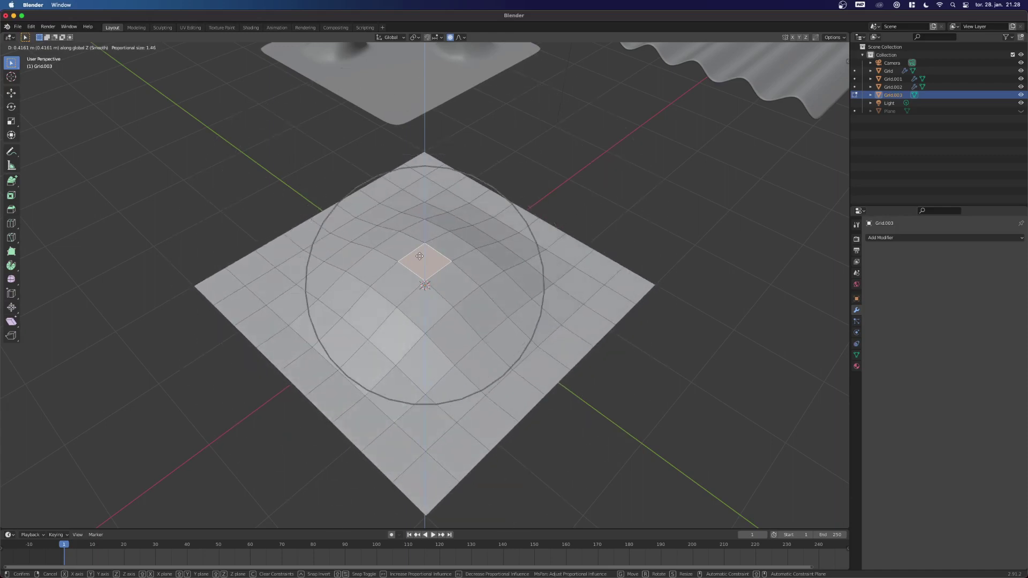
{"action": "left_click", "coordinate": [419, 257]}
{"action": "mouse_move", "coordinate": [419, 257]}
{"action": "middle_mouse_down"}
{"action": "mouse_move", "coordinate": [334, 220]}
{"action": "mouse_move", "coordinate": [415, 248]}
{"action": "middle_mouse_up"}
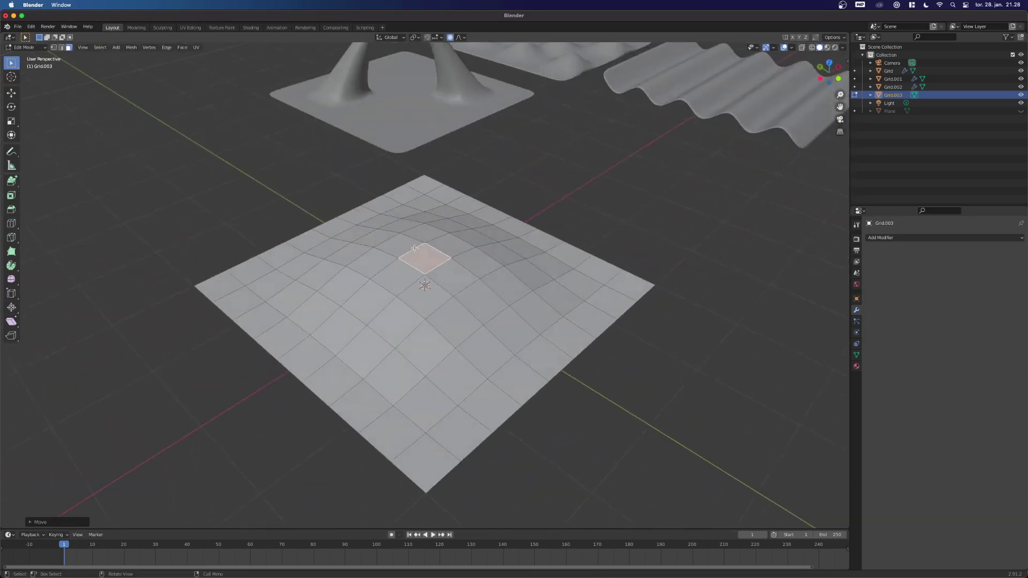
Raise the grid's centre face further along Z with Smooth falloff and a proportional size of 1.77, and return to Object Mode.
{"action": "key", "text": "g"}
{"action": "key", "text": "z"}
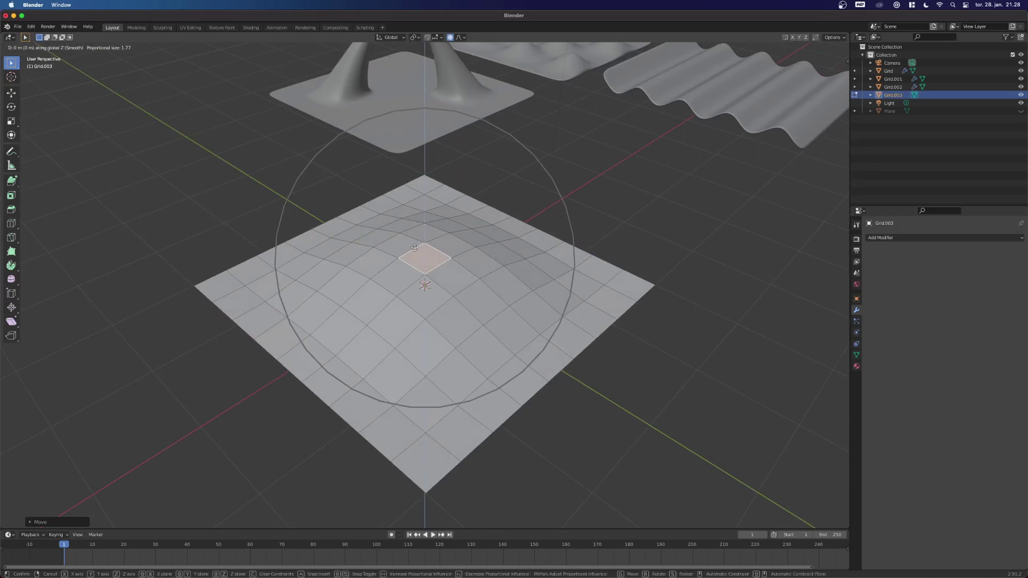
{"action": "left_click", "coordinate": [412, 222]}
{"action": "middle_click_drag", "start_coordinate": [413, 221], "coordinate": [246, 196]}
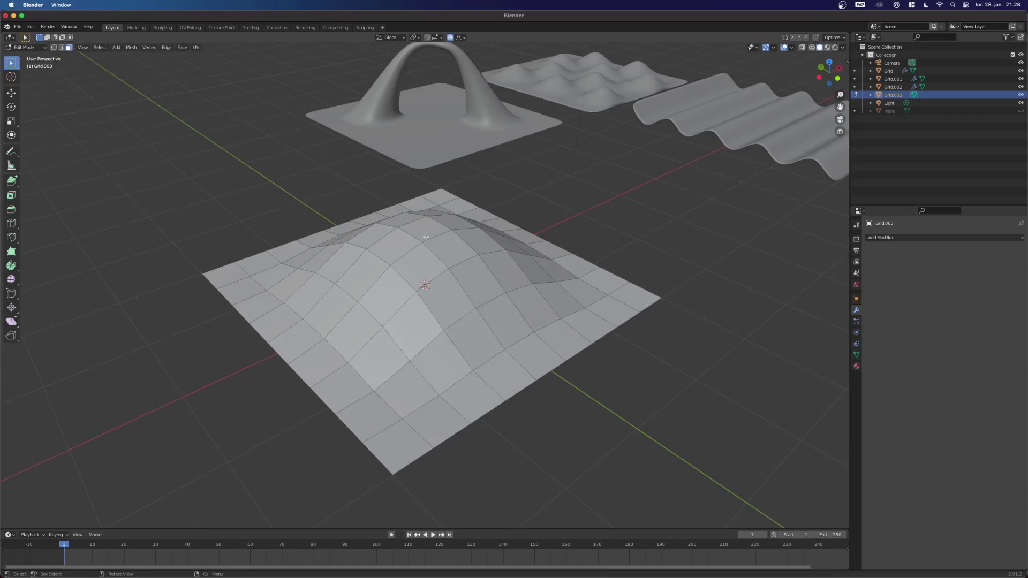
{"action": "key", "text": "Tab"}
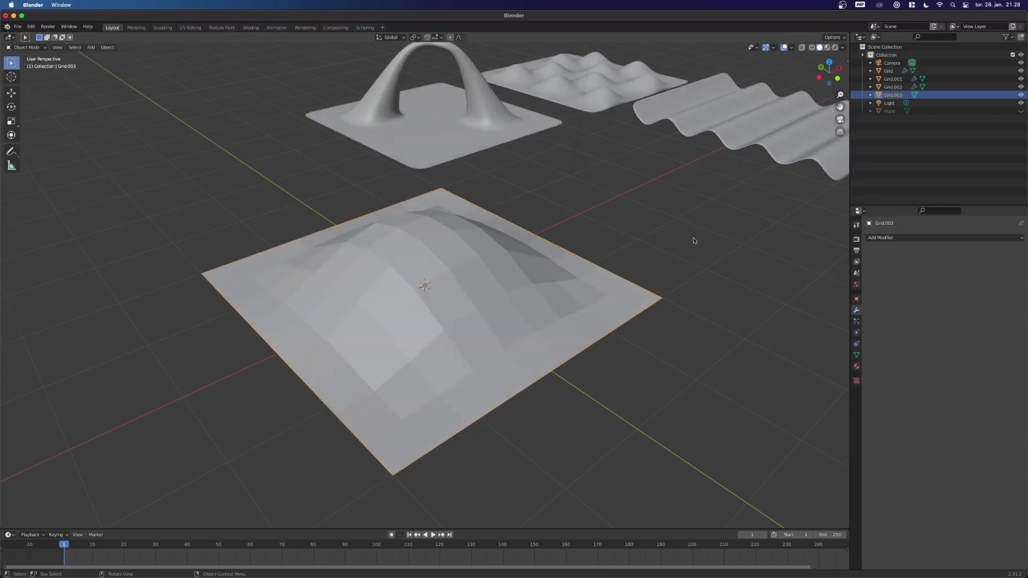
Add a Subdivision Surface modifier to the hill grid with viewport and render levels set to 3.
{"action": "left_click", "coordinate": [892, 237]}
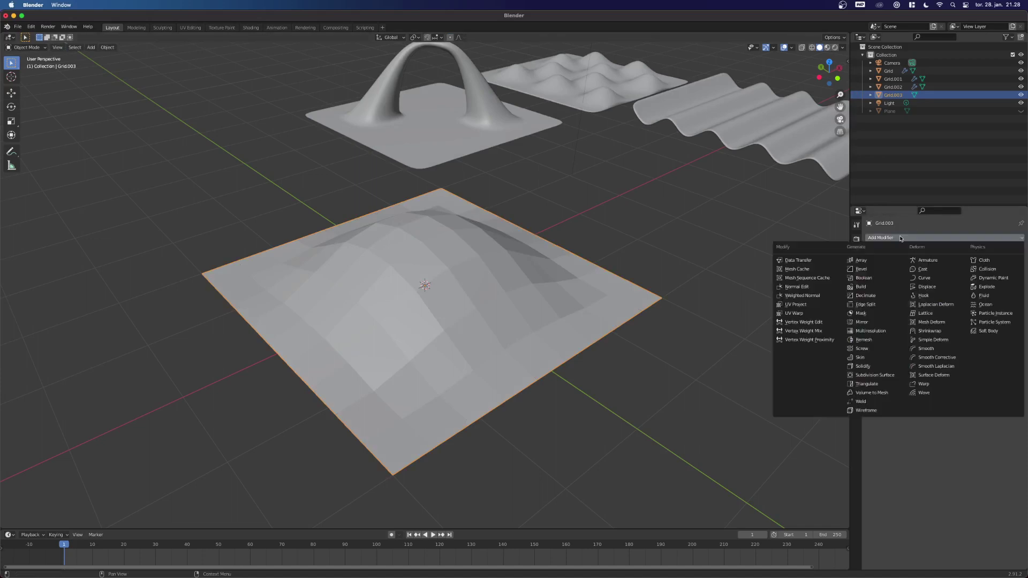
{"action": "left_click", "coordinate": [869, 375]}
{"action": "middle_click_drag", "start_coordinate": [463, 289], "coordinate": [498, 247]}
{"action": "left_click", "coordinate": [975, 273]}
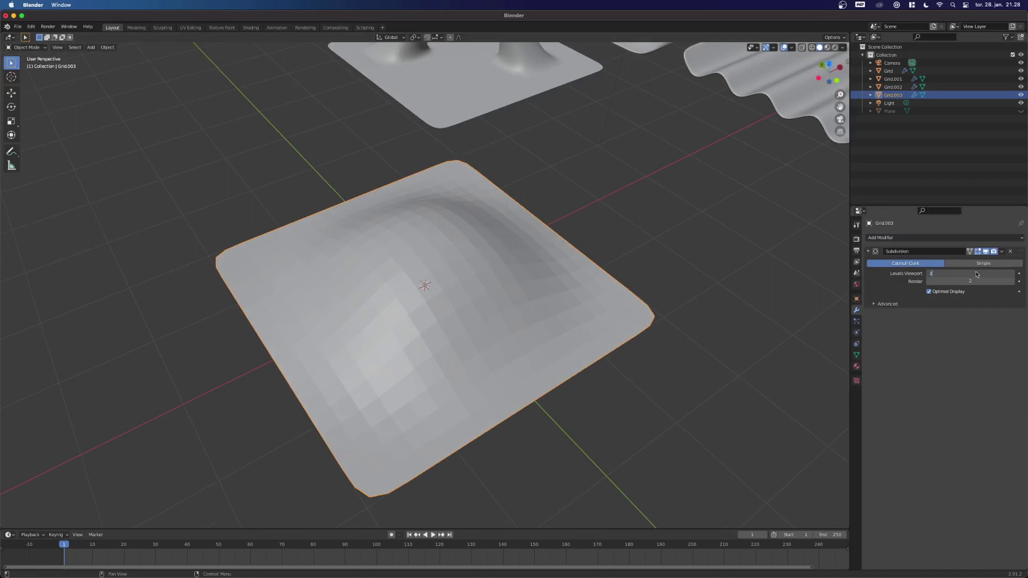
{"action": "type", "text": "3"}
{"action": "key", "text": "Return"}
{"action": "left_click", "coordinate": [970, 281]}
{"action": "key", "text": "Return"}
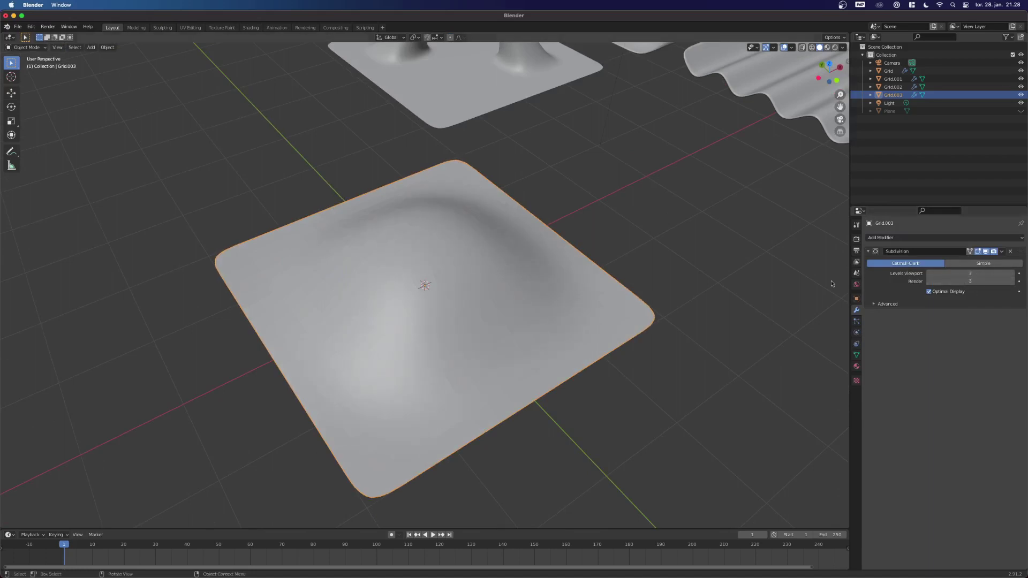
Shade the hill grid smooth and add a Solidify modifier to it.
{"action": "right_click", "coordinate": [478, 257]}
{"action": "left_click", "coordinate": [480, 257]}
{"action": "left_click", "coordinate": [887, 236]}
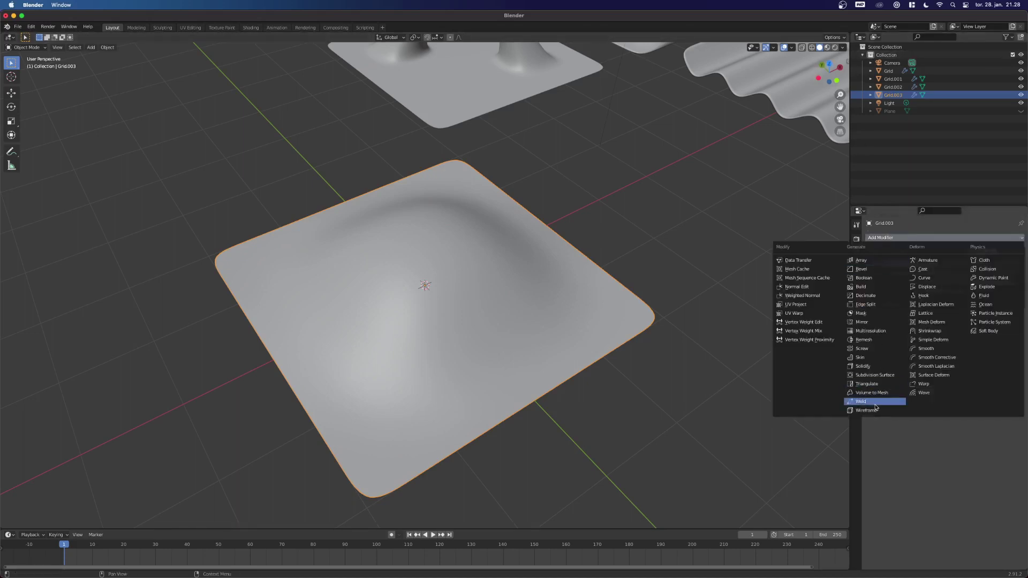
{"action": "left_click", "coordinate": [865, 372]}
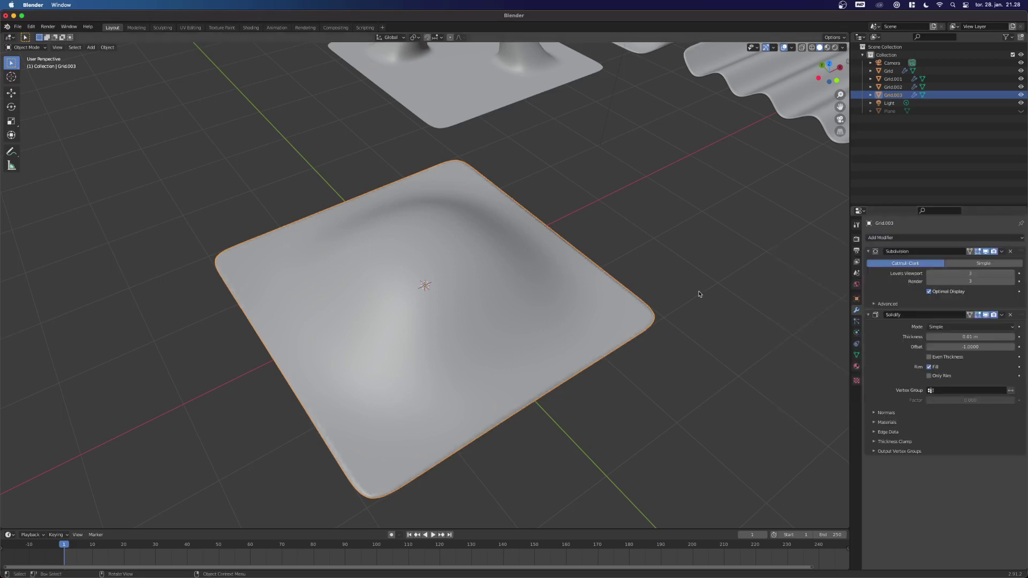
Add a Solidify modifier to the arch object and deselect it.
{"action": "middle_click_drag", "start_coordinate": [700, 292], "coordinate": [650, 260]}
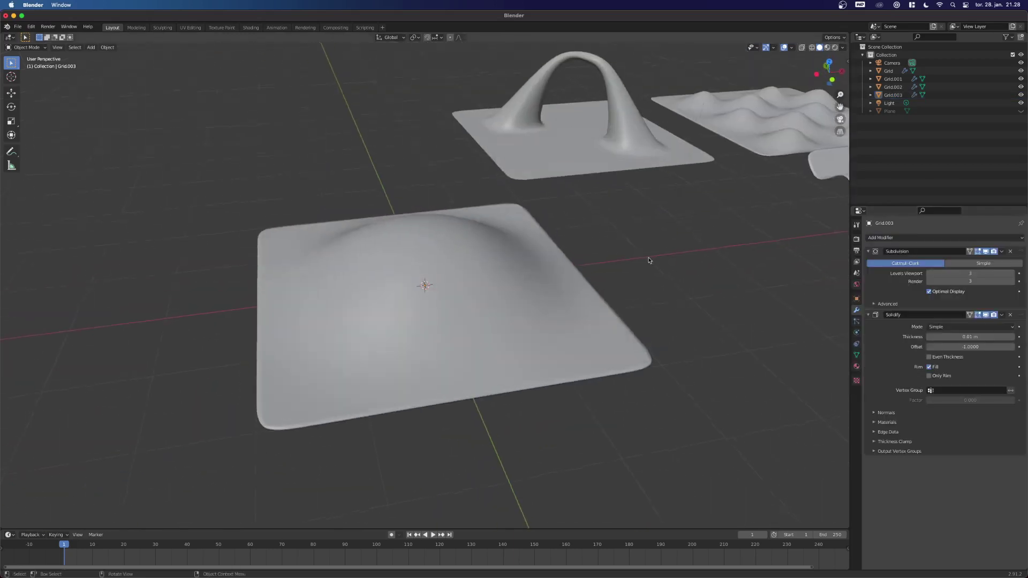
{"action": "left_click", "coordinate": [893, 86]}
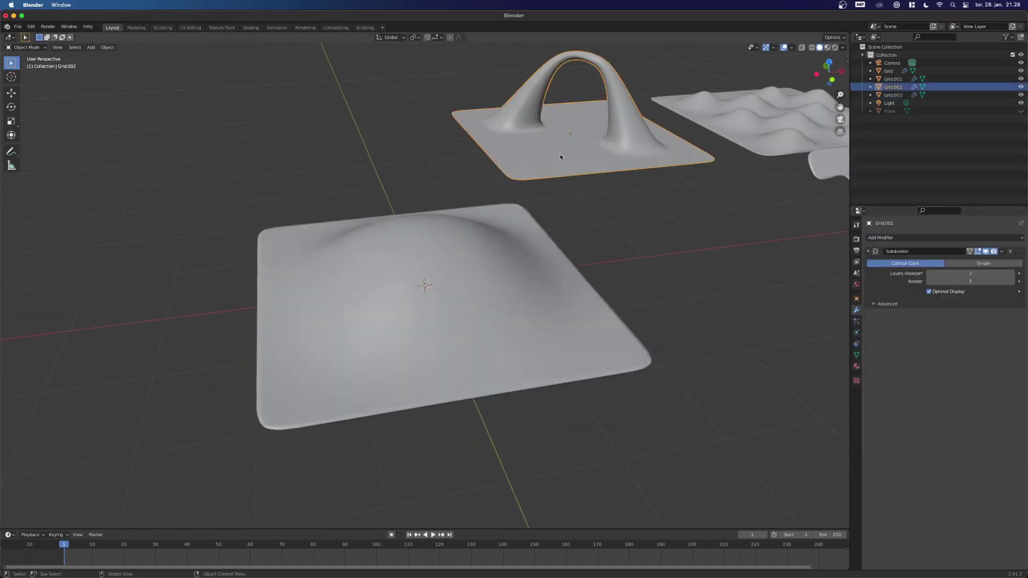
{"action": "left_click", "coordinate": [893, 238]}
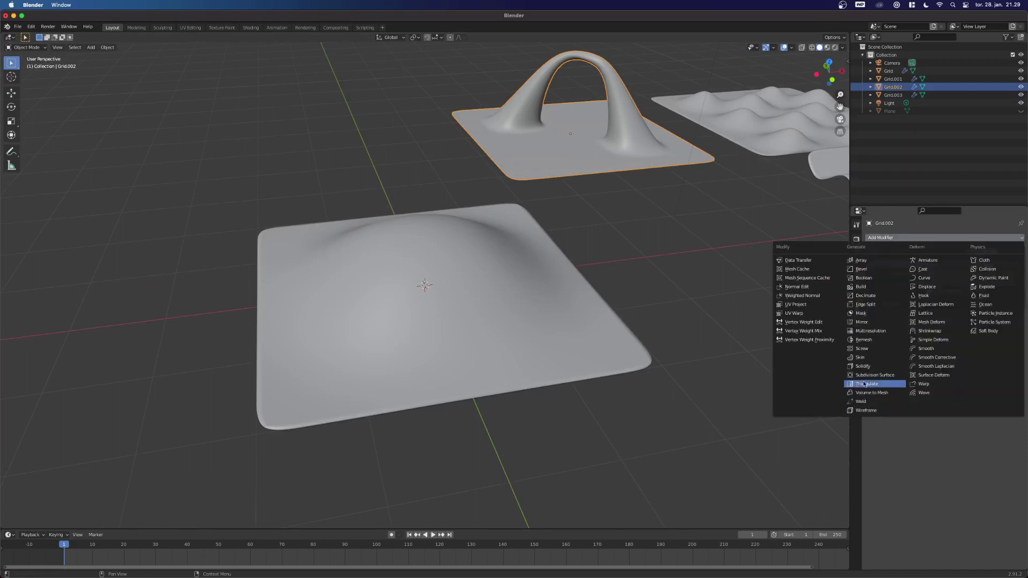
{"action": "left_click", "coordinate": [862, 366]}
{"action": "left_click", "coordinate": [710, 318]}
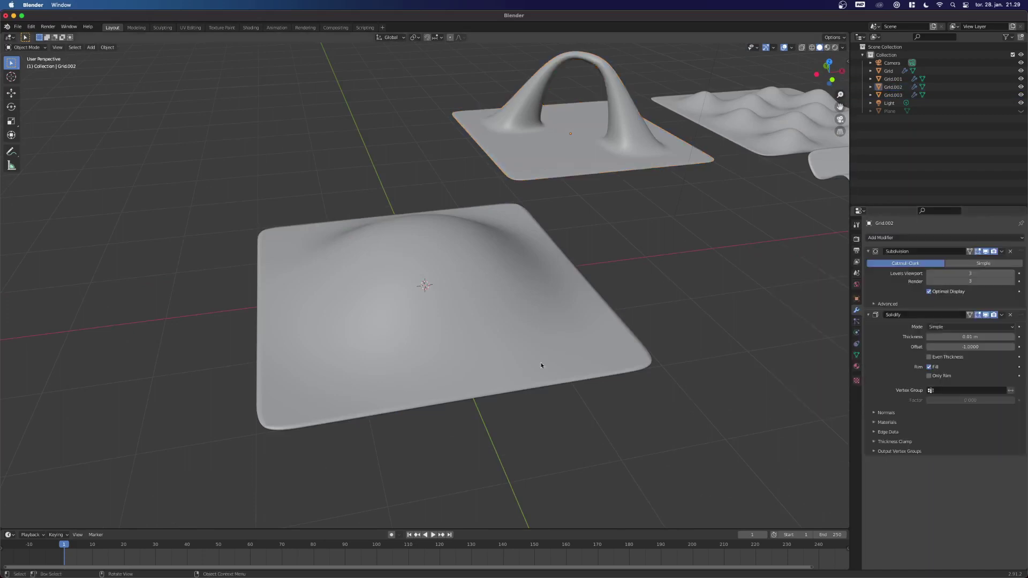
In top view, move the hill grid about 4.2 m along X, beside the wavy grid and below the arch object.
{"action": "scroll", "coordinate": [542, 366], "scroll_direction": "down", "scroll_amount": 2}
{"action": "left_click", "coordinate": [831, 78]}
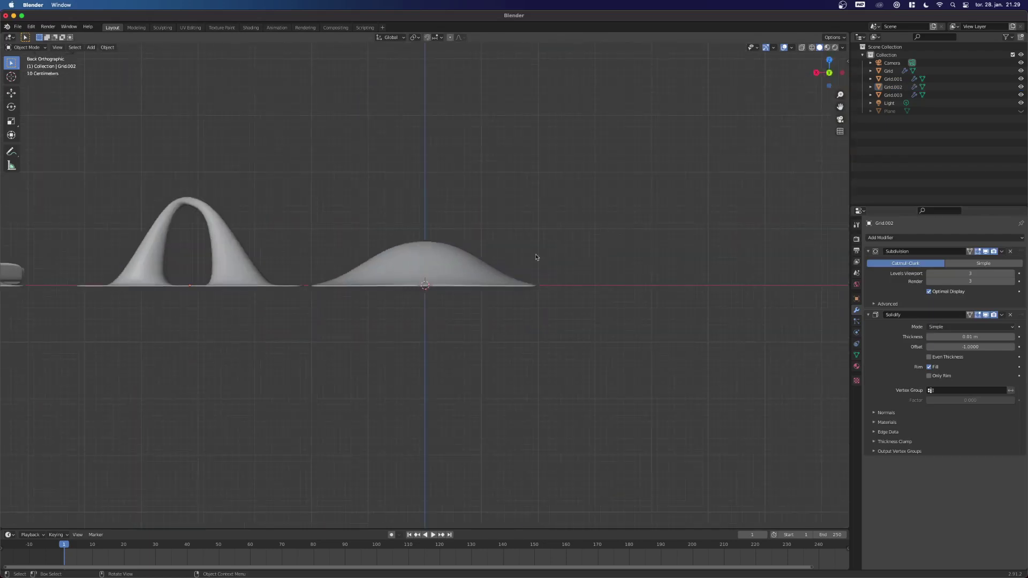
{"action": "left_click", "coordinate": [829, 60]}
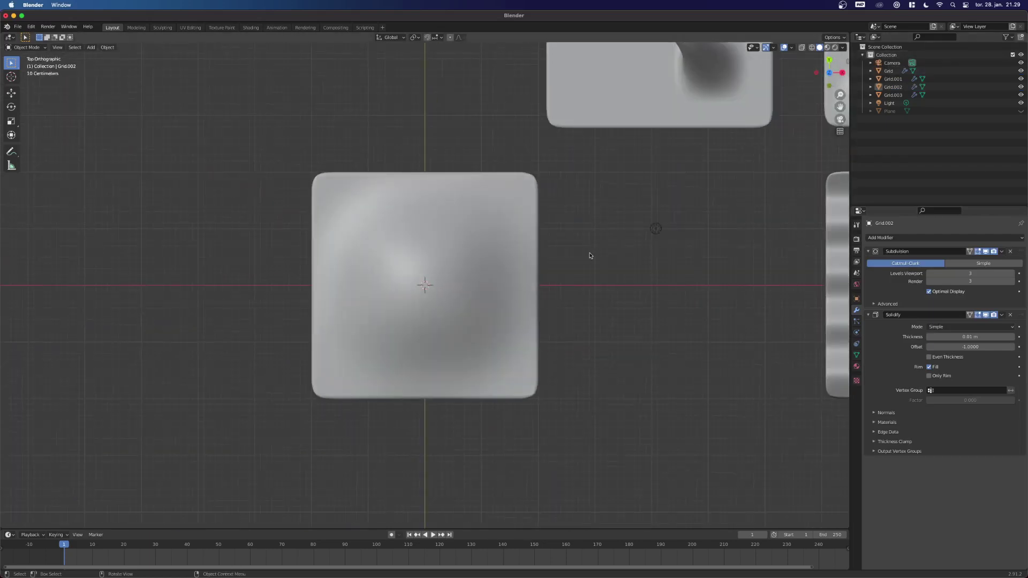
{"action": "scroll", "coordinate": [362, 280], "scroll_direction": "up", "scroll_amount": 3}
{"action": "scroll", "coordinate": [363, 287], "scroll_direction": "down", "scroll_amount": 9}
{"action": "left_click", "coordinate": [392, 273]}
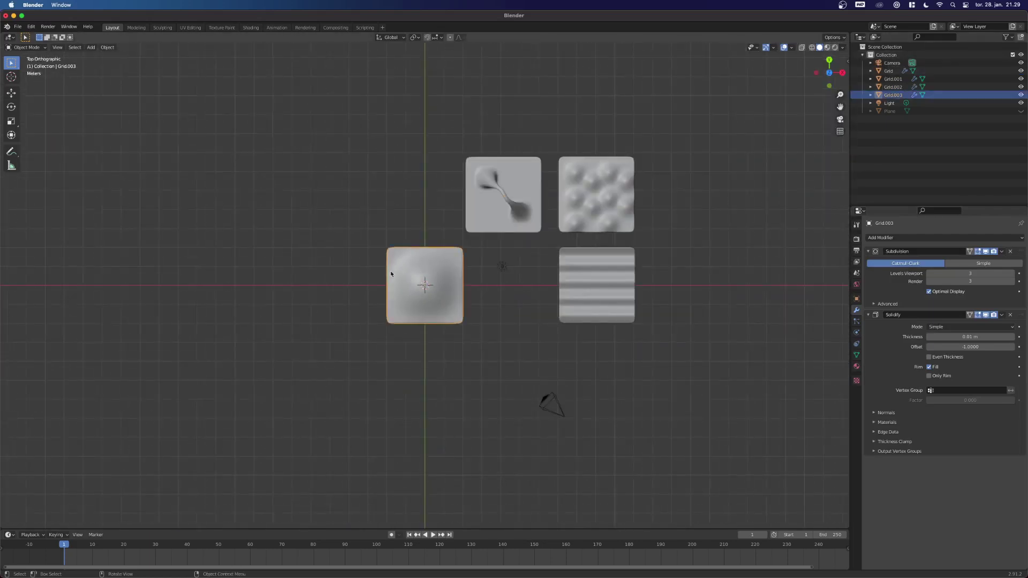
{"action": "left_click_drag", "start_coordinate": [391, 273], "coordinate": [472, 273]}
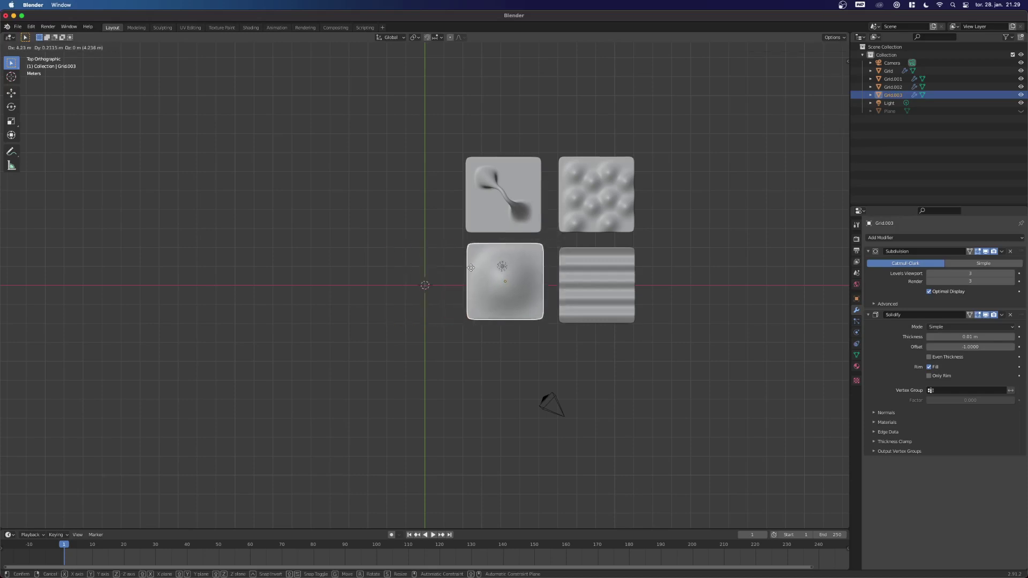
Select all four surface objects, move them together so they surround the world origin, and deselect them.
{"action": "left_click", "coordinate": [480, 207], "text": "shift"}
{"action": "left_click", "coordinate": [595, 219], "text": "shift"}
{"action": "left_click", "coordinate": [593, 271], "text": "shift"}
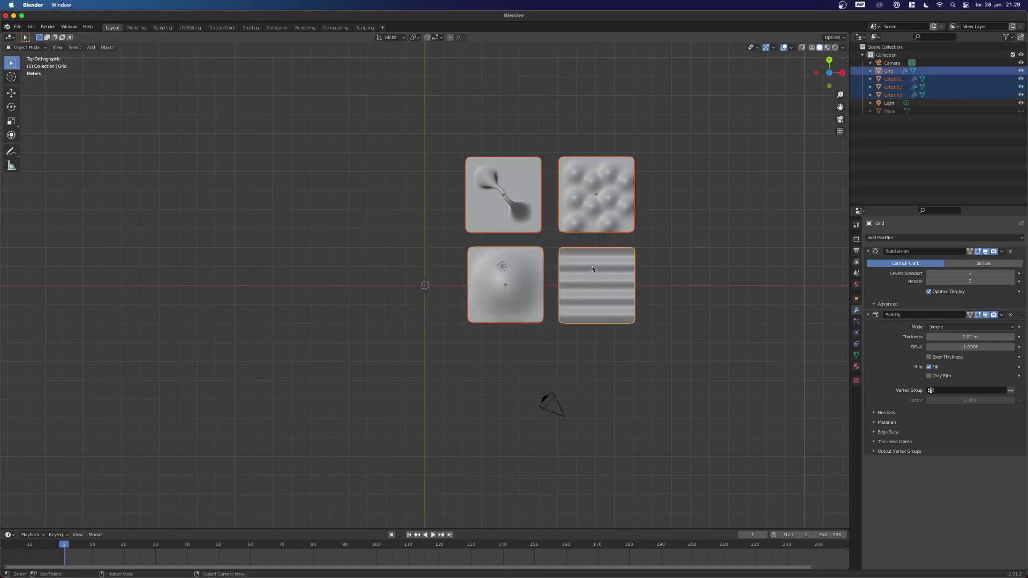
{"action": "left_click_drag", "start_coordinate": [593, 269], "coordinate": [467, 314]}
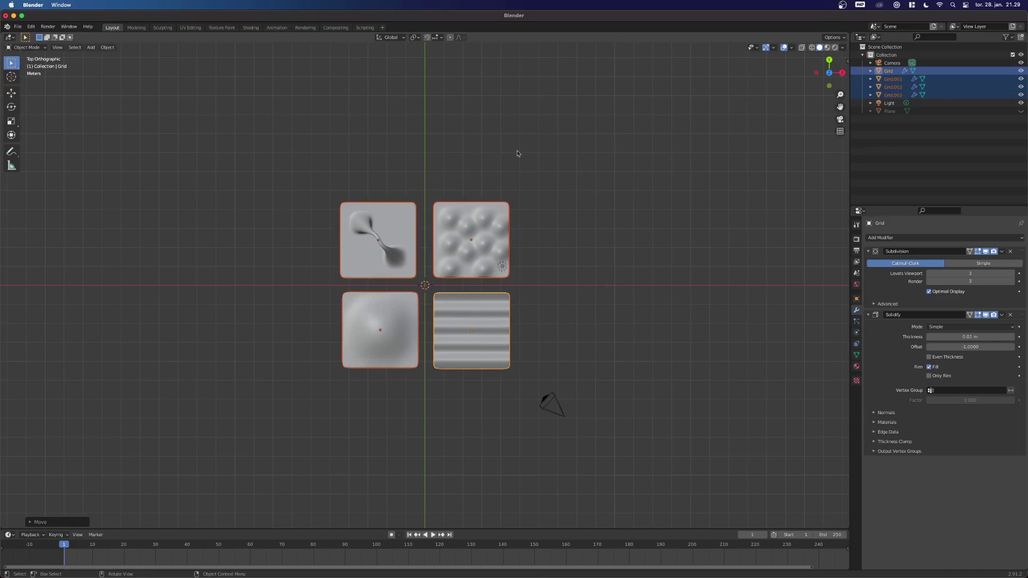
{"action": "left_click", "coordinate": [669, 107]}
Switch the viewport to rendered shading and unhide the Plane object.
{"action": "left_click", "coordinate": [835, 47]}
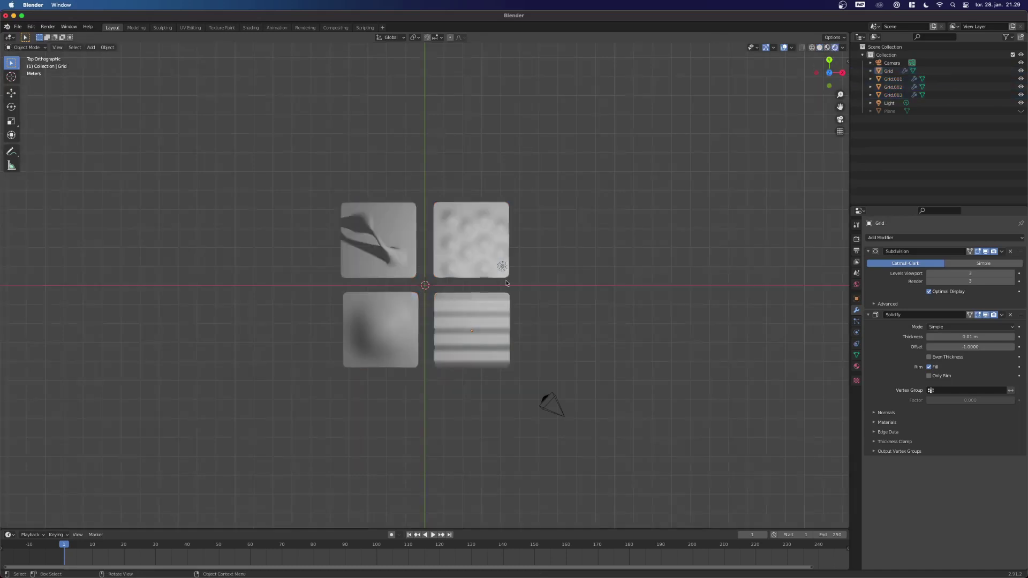
{"action": "left_click", "coordinate": [1021, 111]}
{"action": "scroll", "coordinate": [424, 305], "scroll_direction": "up", "scroll_amount": 3}
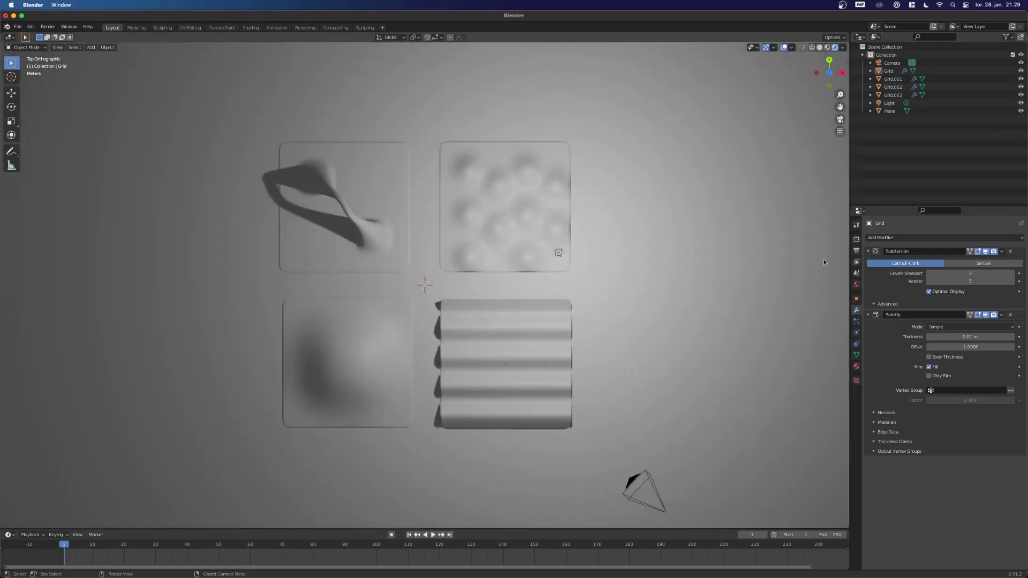
Set the scene's render engine to Cycles.
{"action": "left_click", "coordinate": [856, 239]}
{"action": "left_click", "coordinate": [955, 237]}
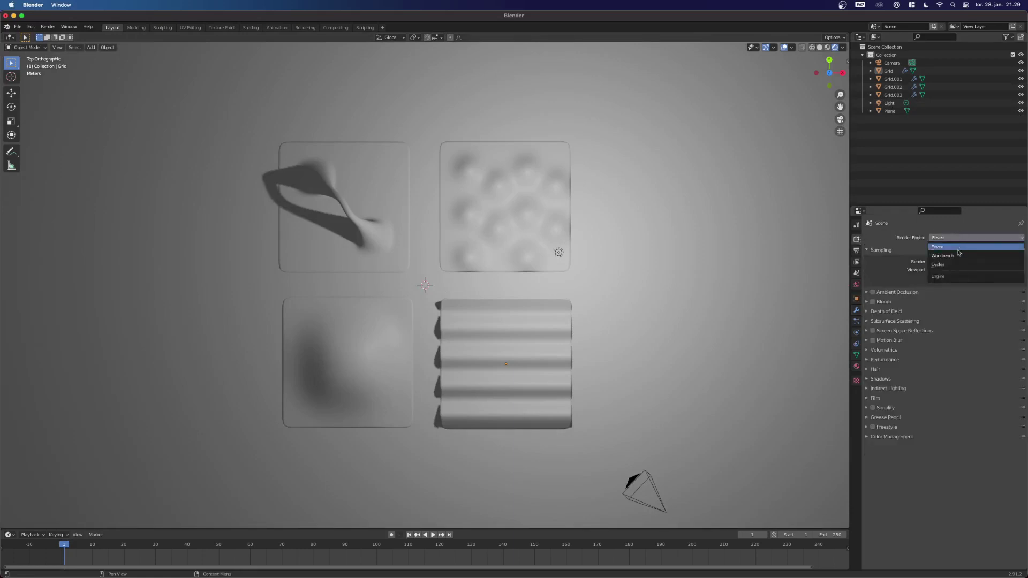
{"action": "left_click", "coordinate": [939, 264]}
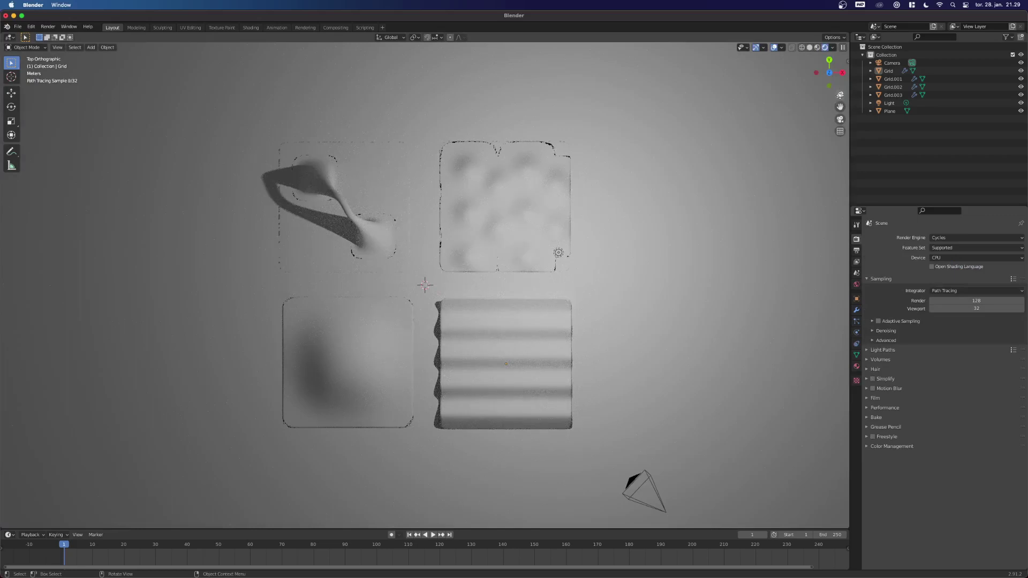
In front view, move the ground plane slightly below the four surface objects and deselect it.
{"action": "left_click", "coordinate": [829, 85]}
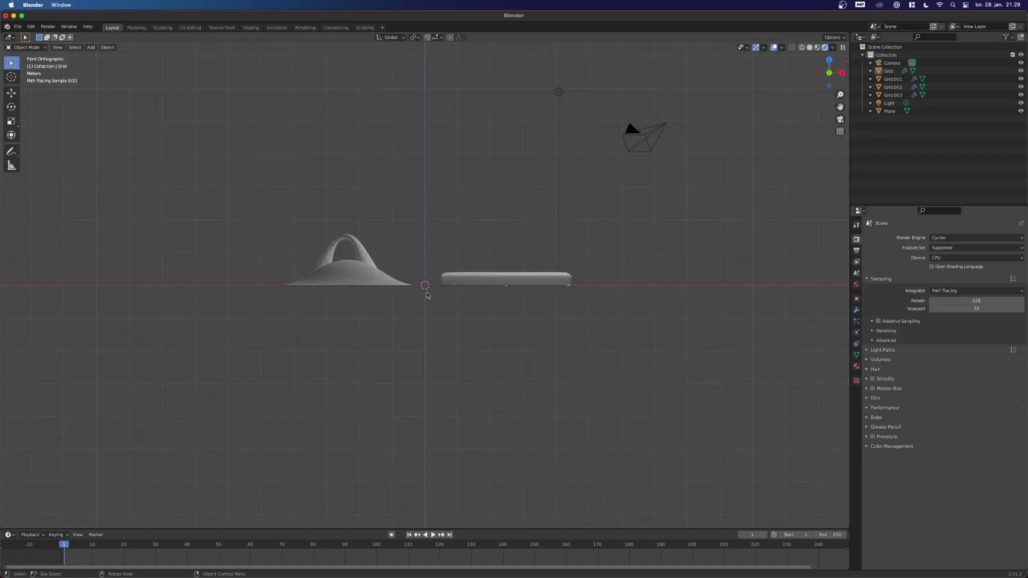
{"action": "scroll", "coordinate": [427, 295], "scroll_direction": "up", "scroll_amount": 6}
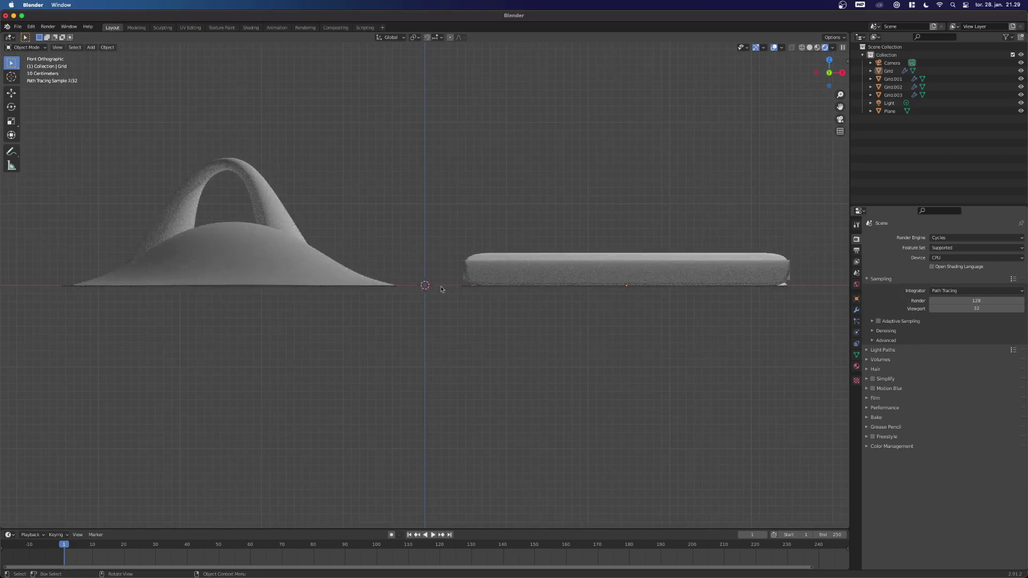
{"action": "left_click", "coordinate": [441, 287]}
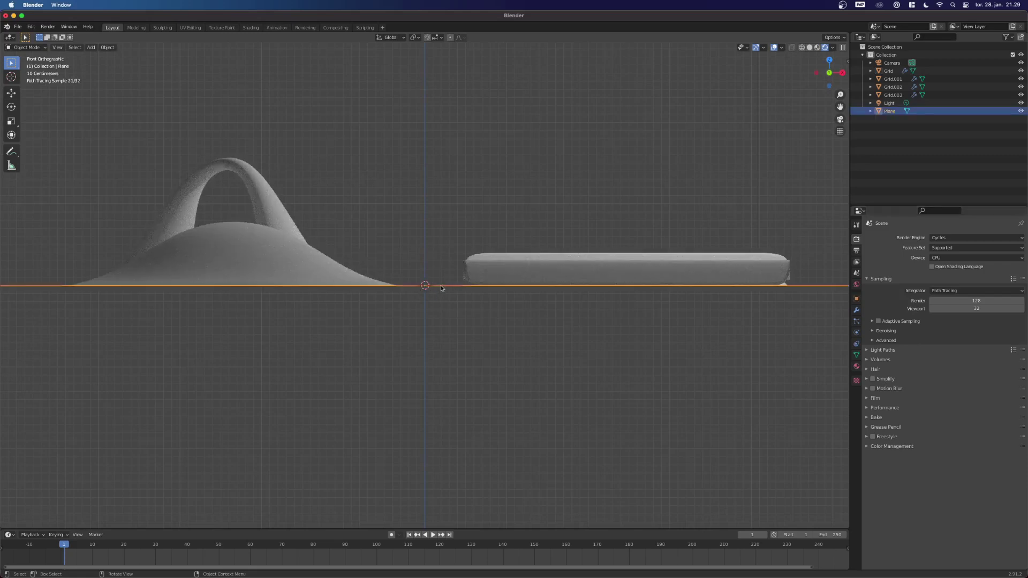
{"action": "key", "text": "g"}
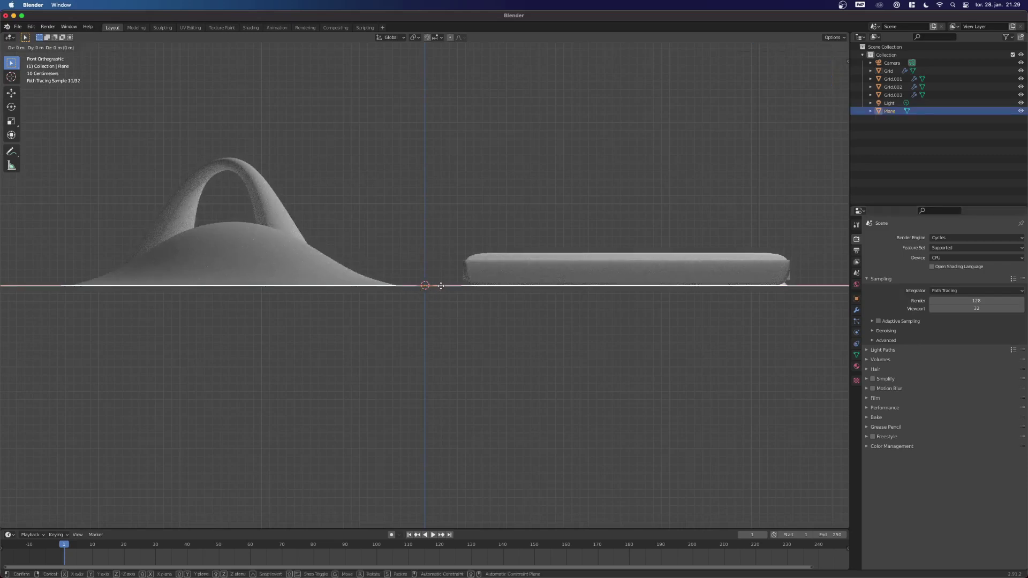
{"action": "left_click", "coordinate": [442, 291]}
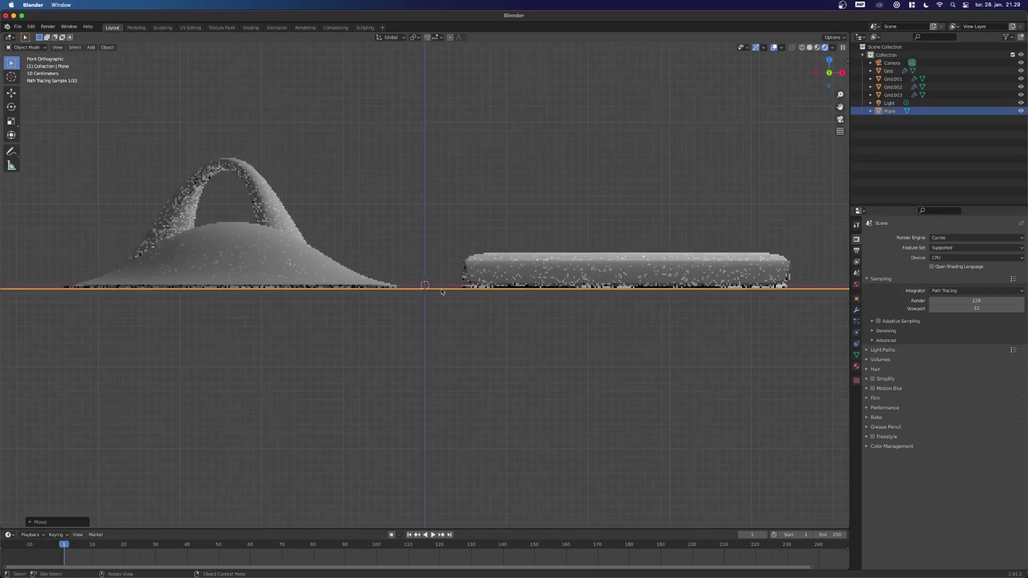
{"action": "key", "text": "alt+a"}
Return to top view with all four surfaces framed and enter Edit Mode on the ground plane.
{"action": "left_click", "coordinate": [831, 60]}
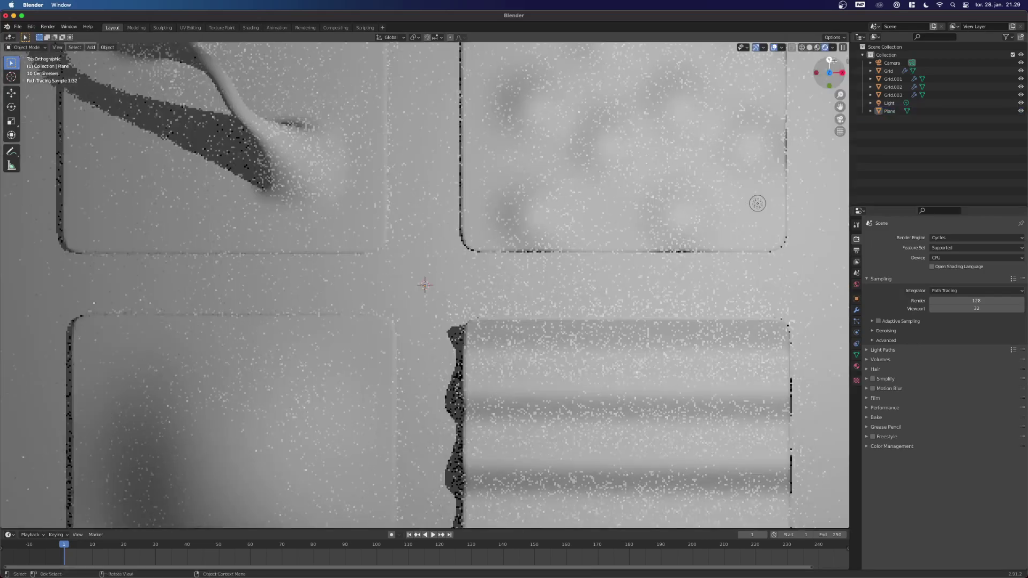
{"action": "scroll", "coordinate": [827, 182], "scroll_direction": "up", "scroll_amount": 3}
{"action": "scroll", "coordinate": [474, 246], "scroll_direction": "down", "scroll_amount": 10}
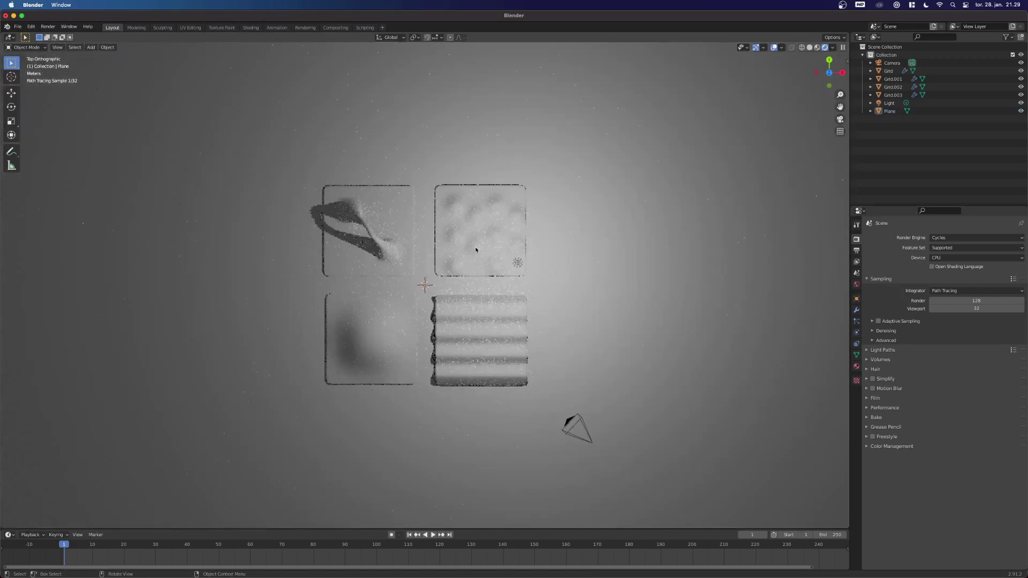
{"action": "scroll", "coordinate": [476, 249], "scroll_direction": "up", "scroll_amount": 3}
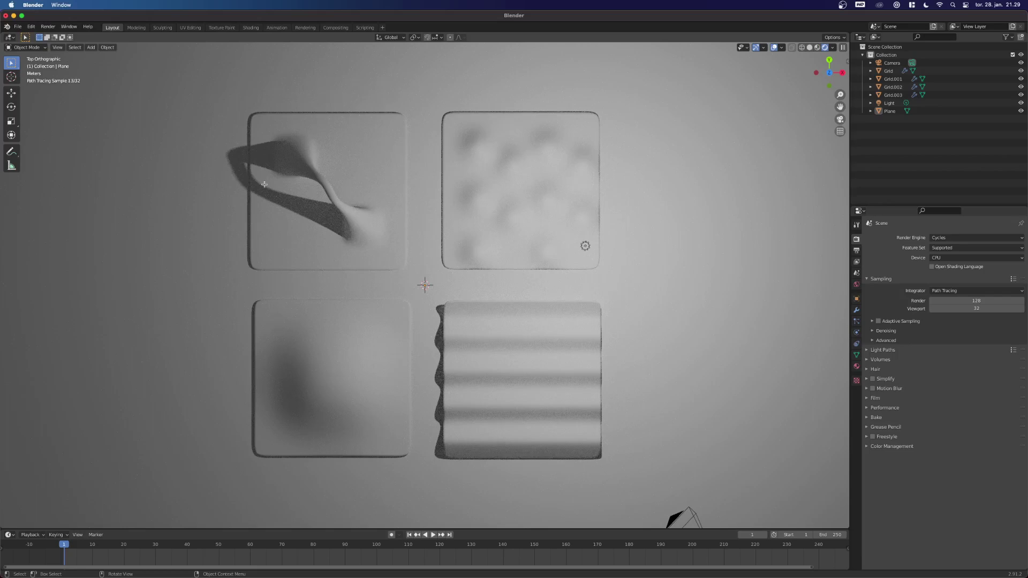
{"action": "key", "text": "Tab"}
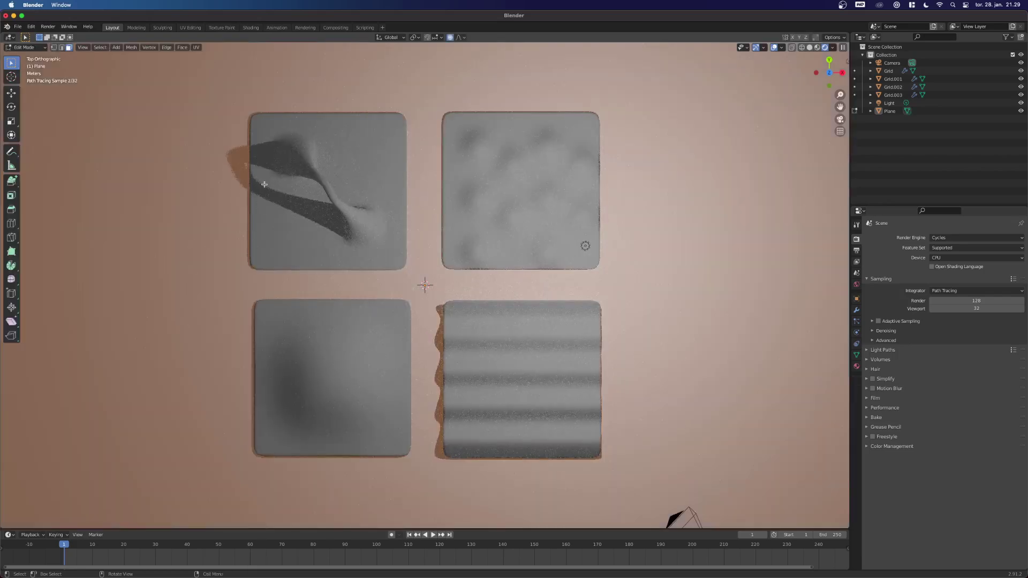